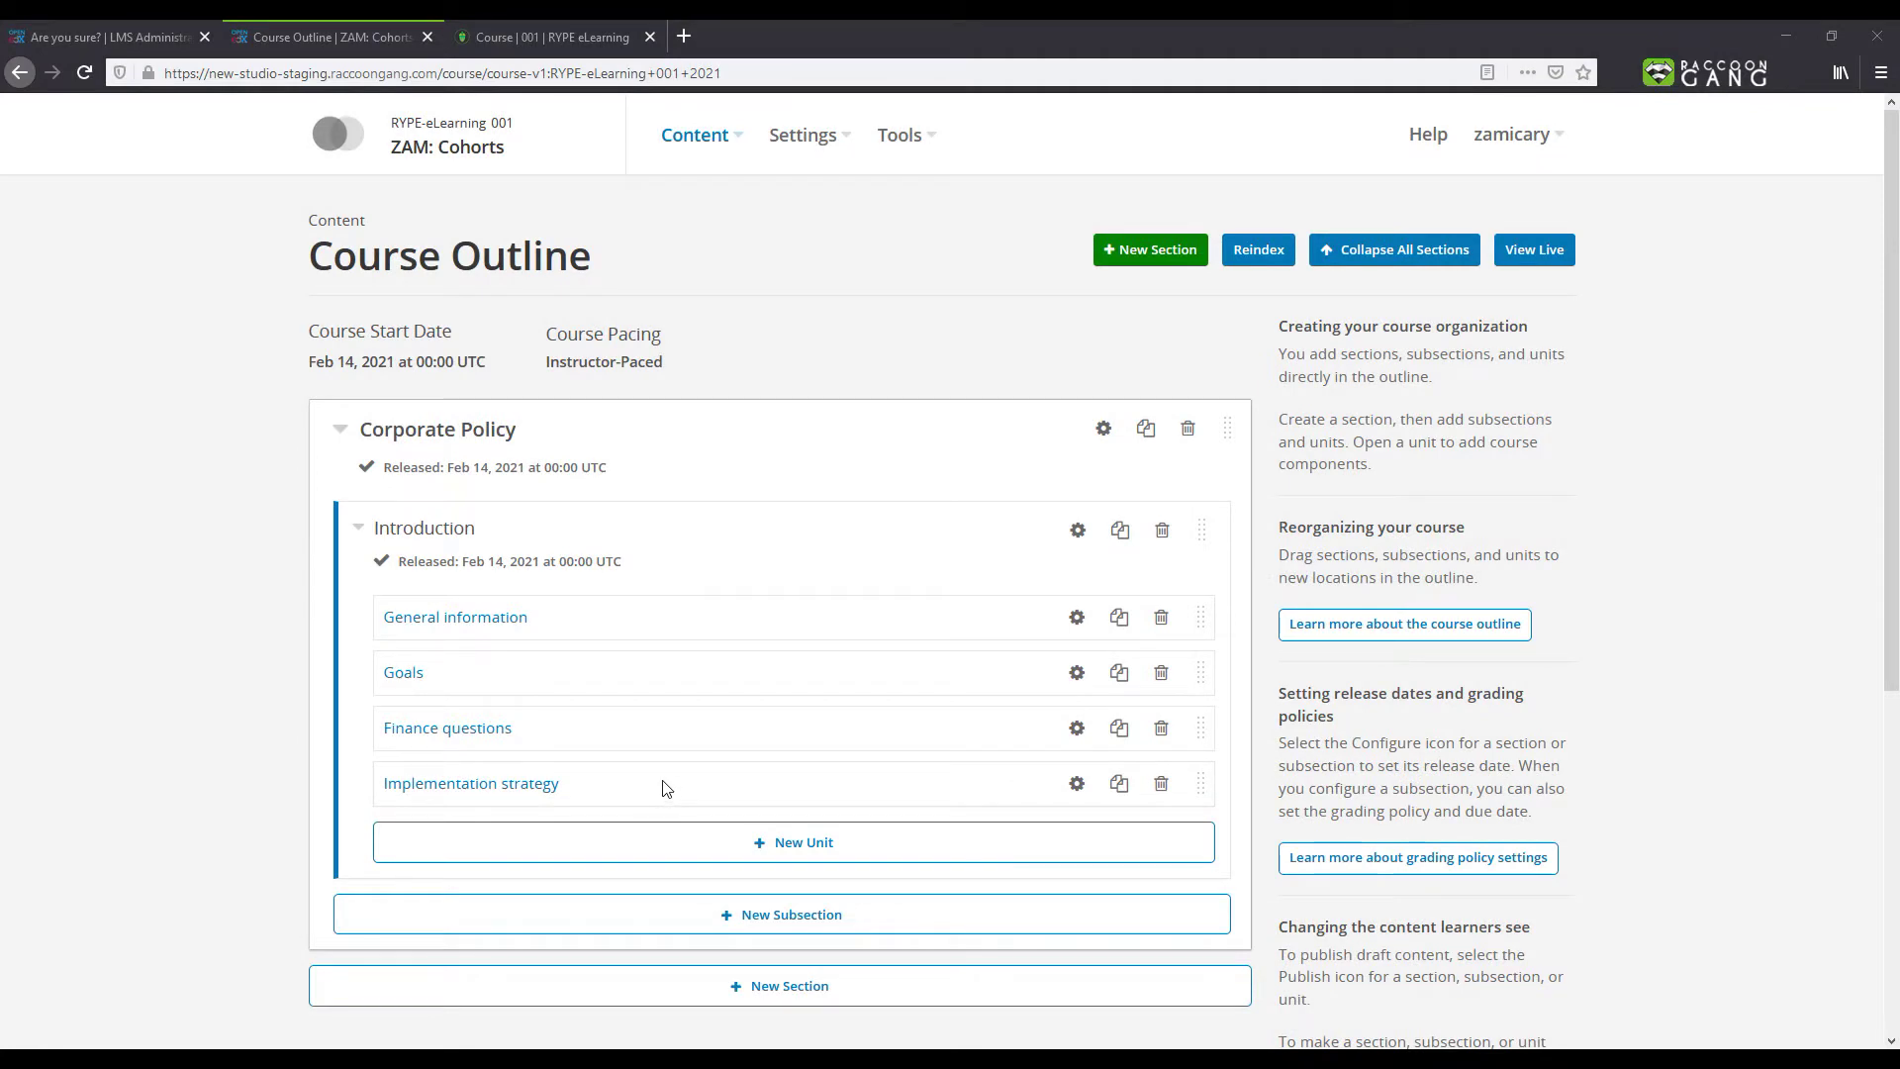
Step: Create a content group named CEO in the course's Group Configurations
click(780, 146)
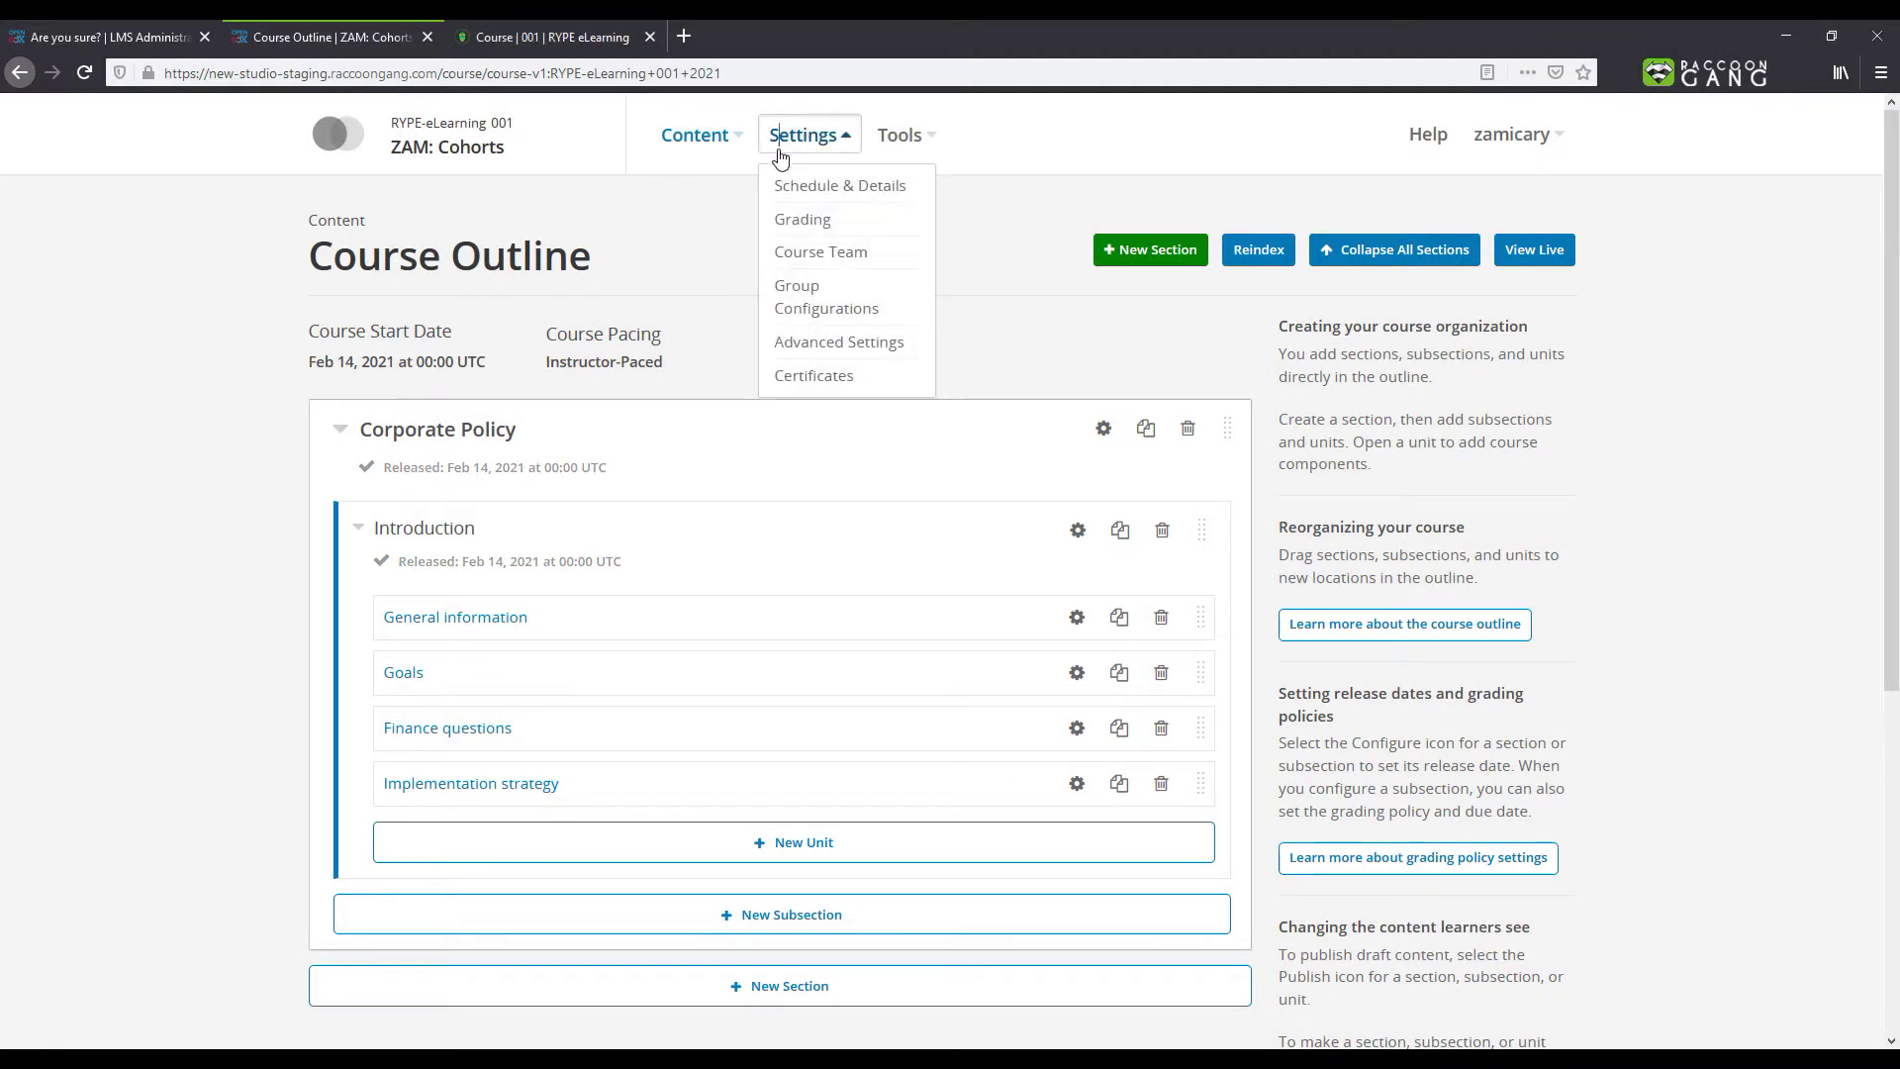
click(779, 302)
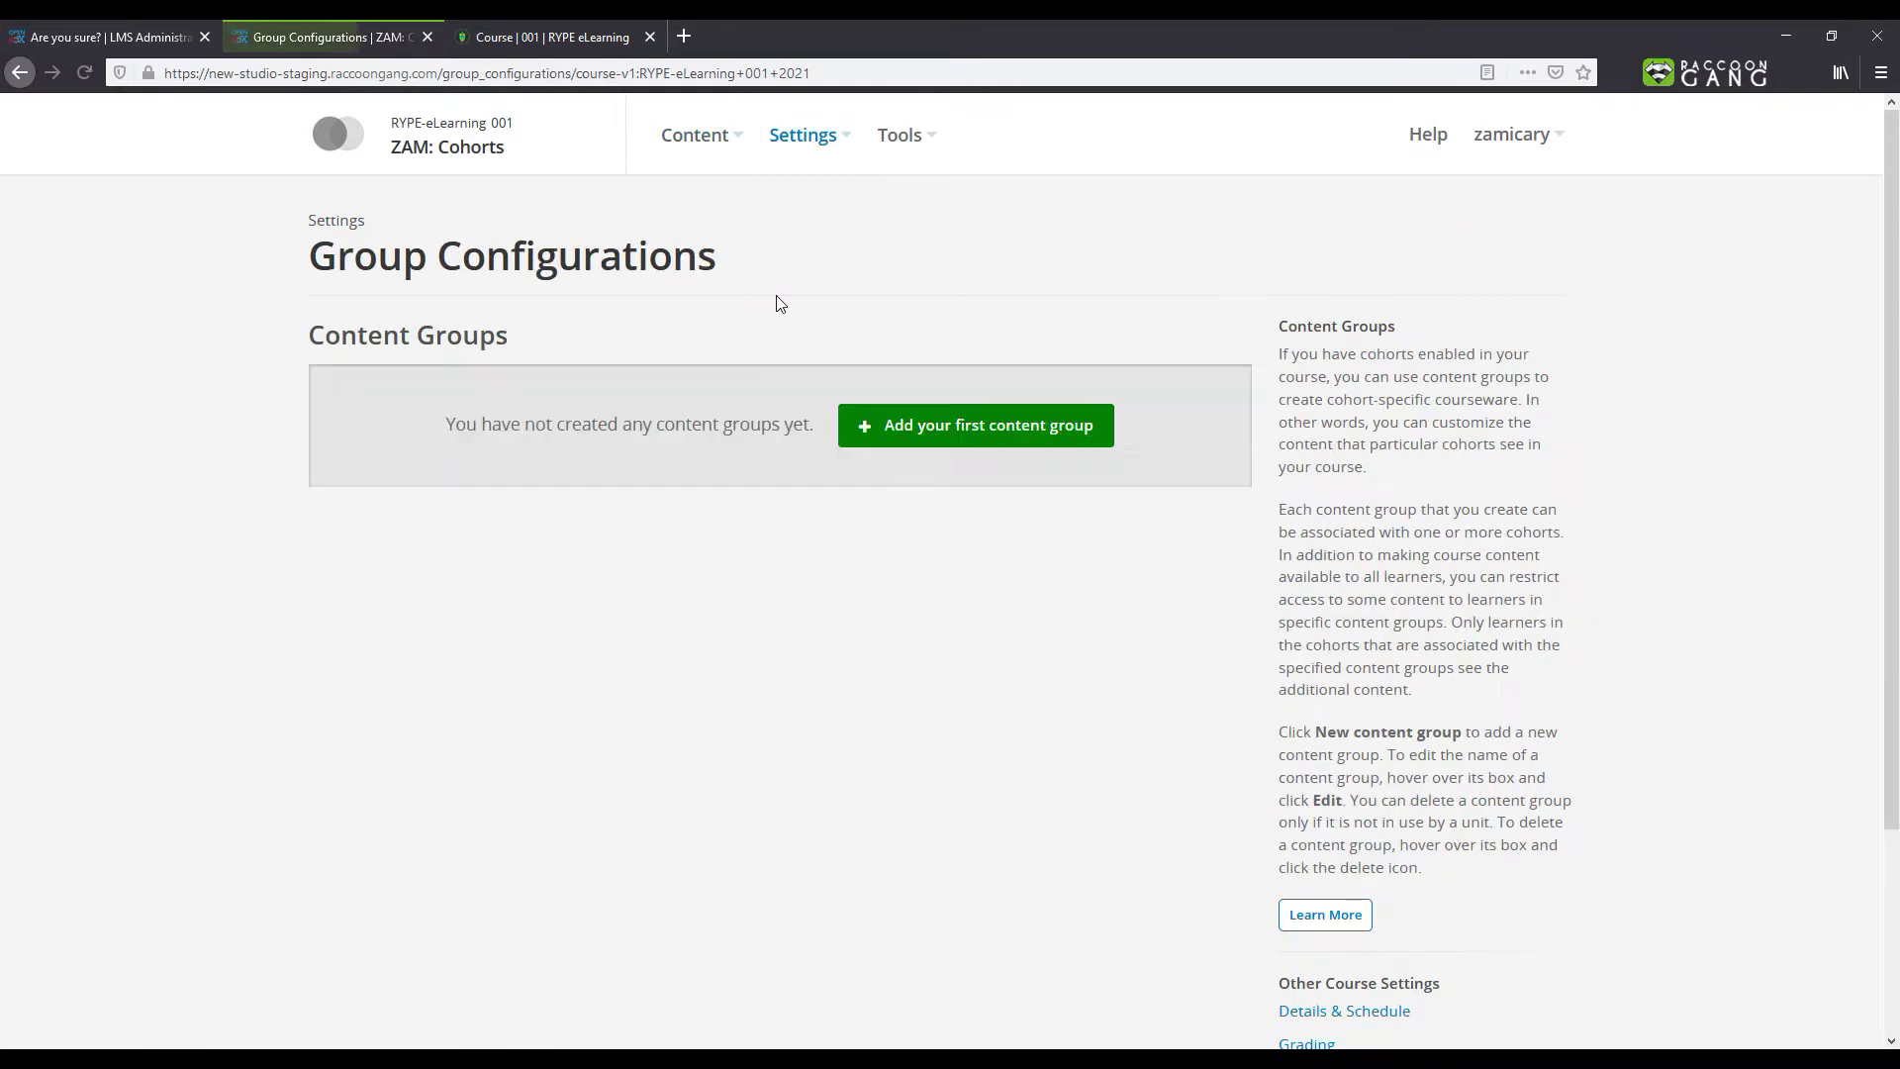
click(912, 426)
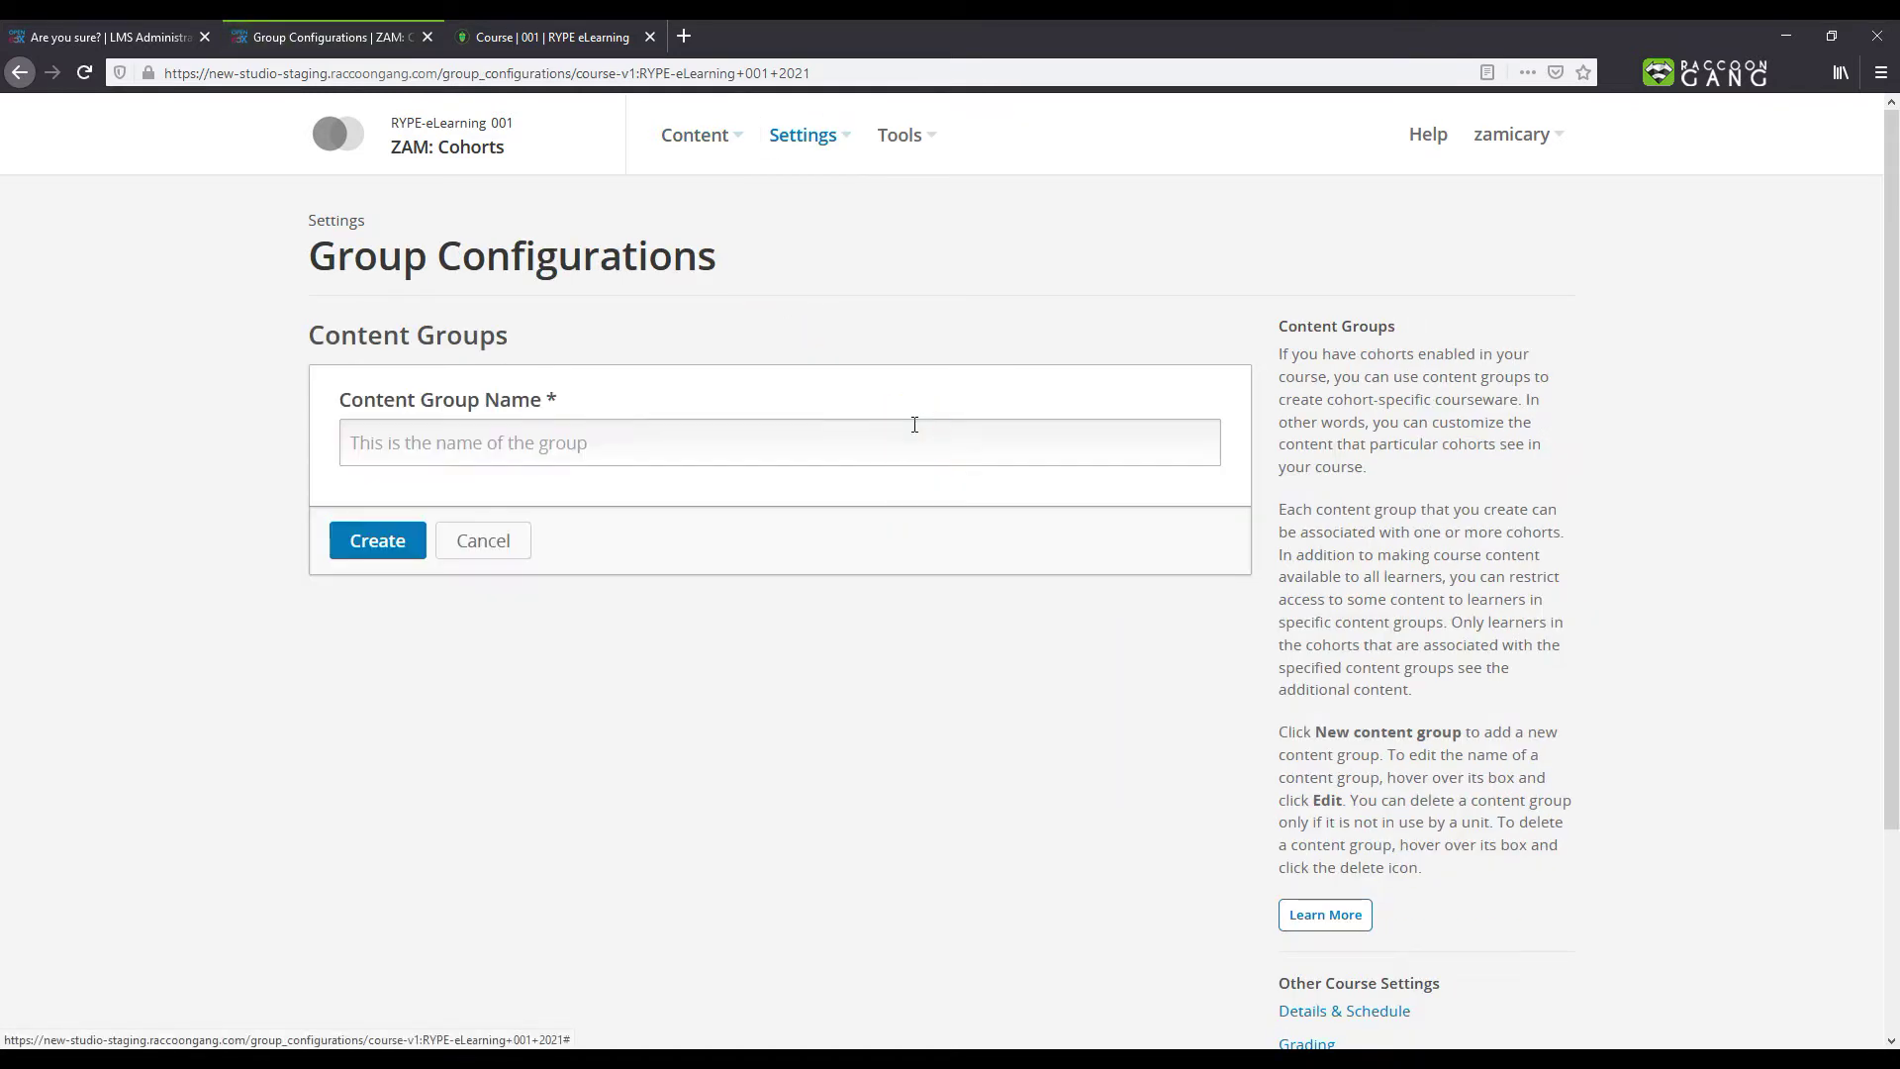
text(CEO)
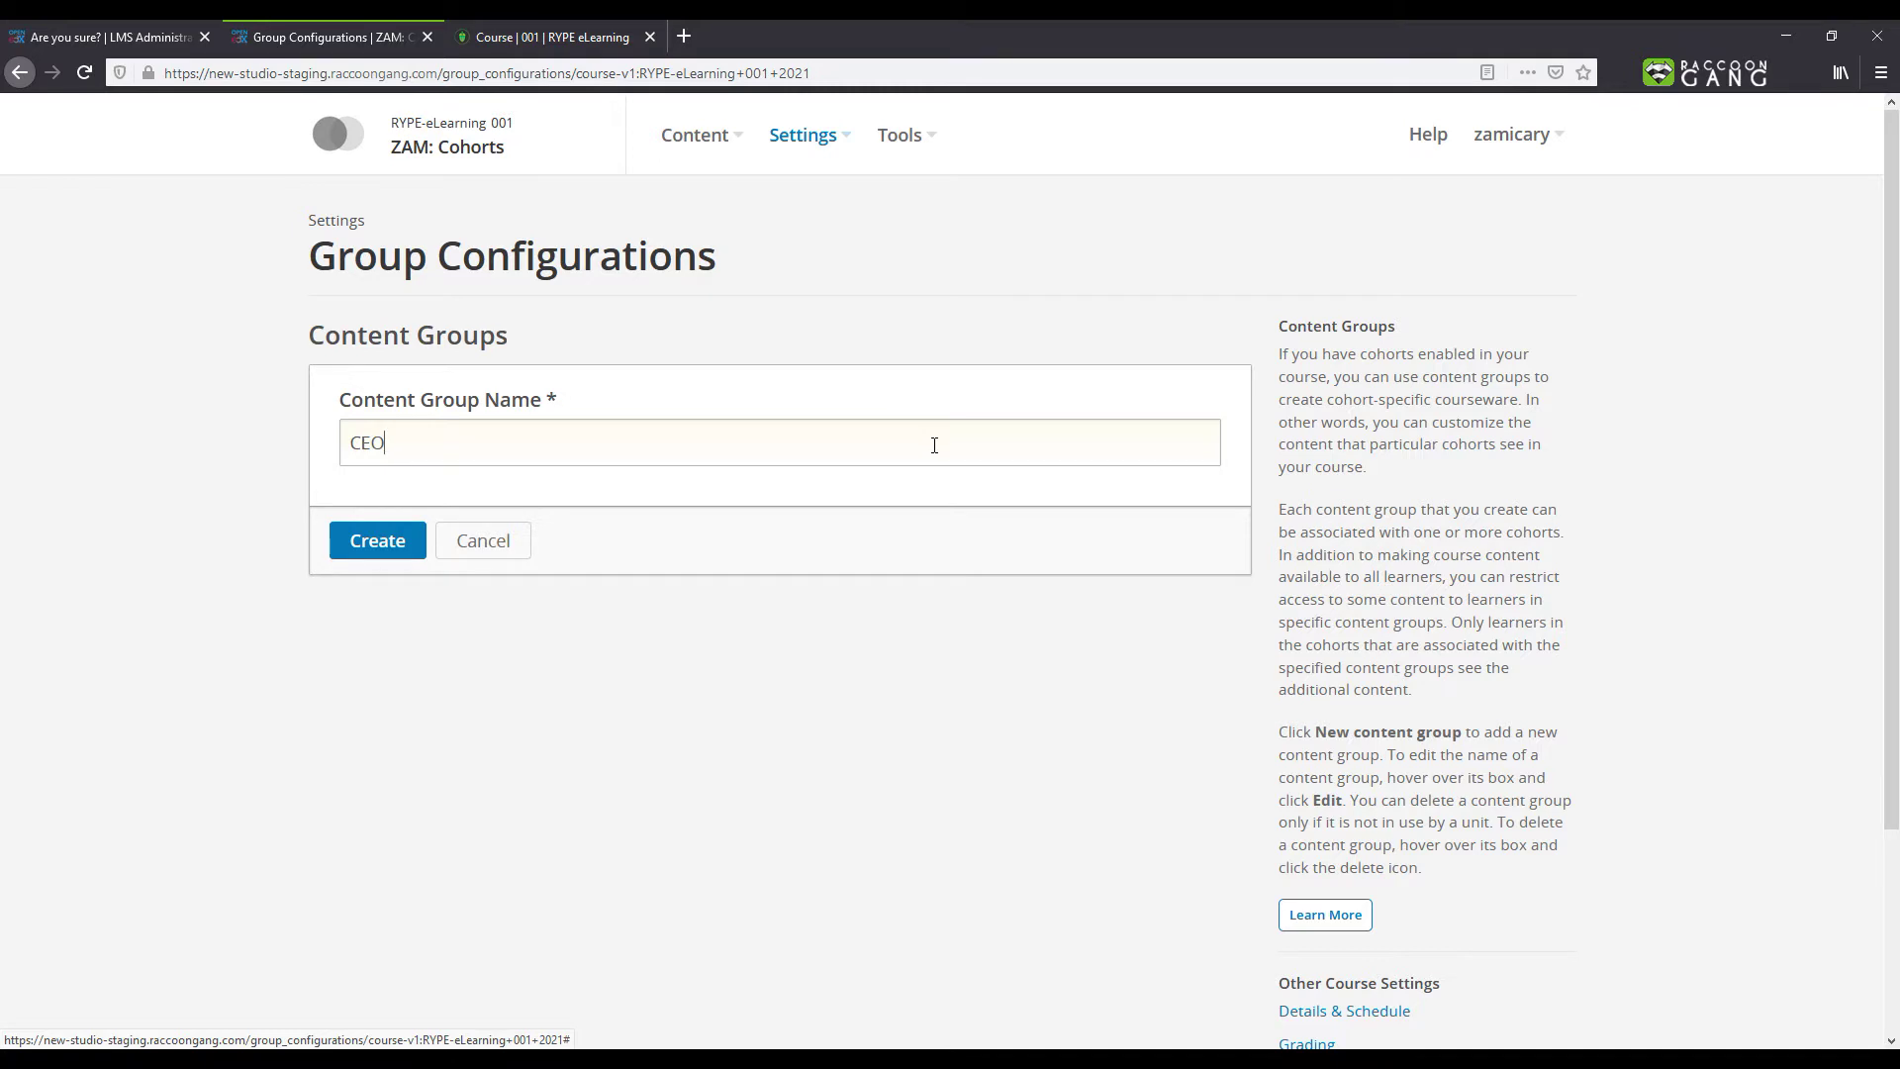
click(403, 542)
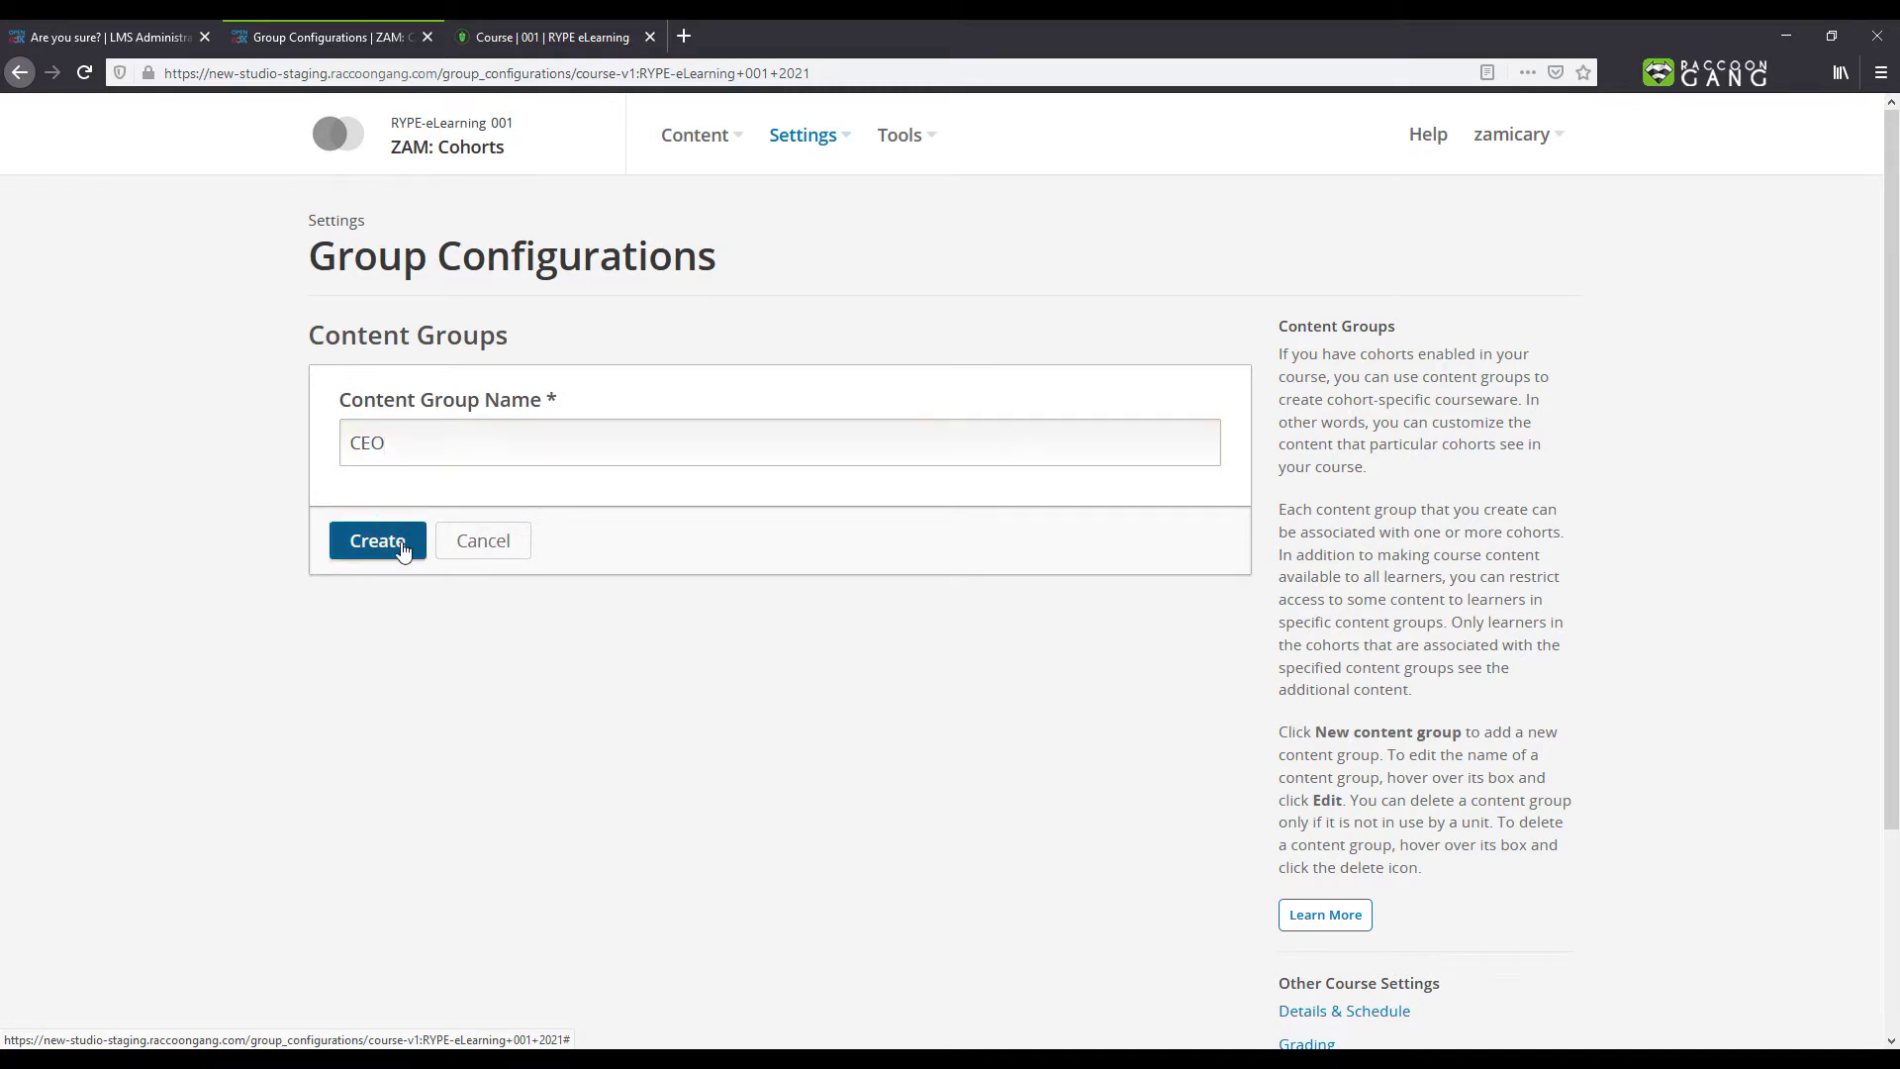
Step: Add a second content group named HR
click(805, 527)
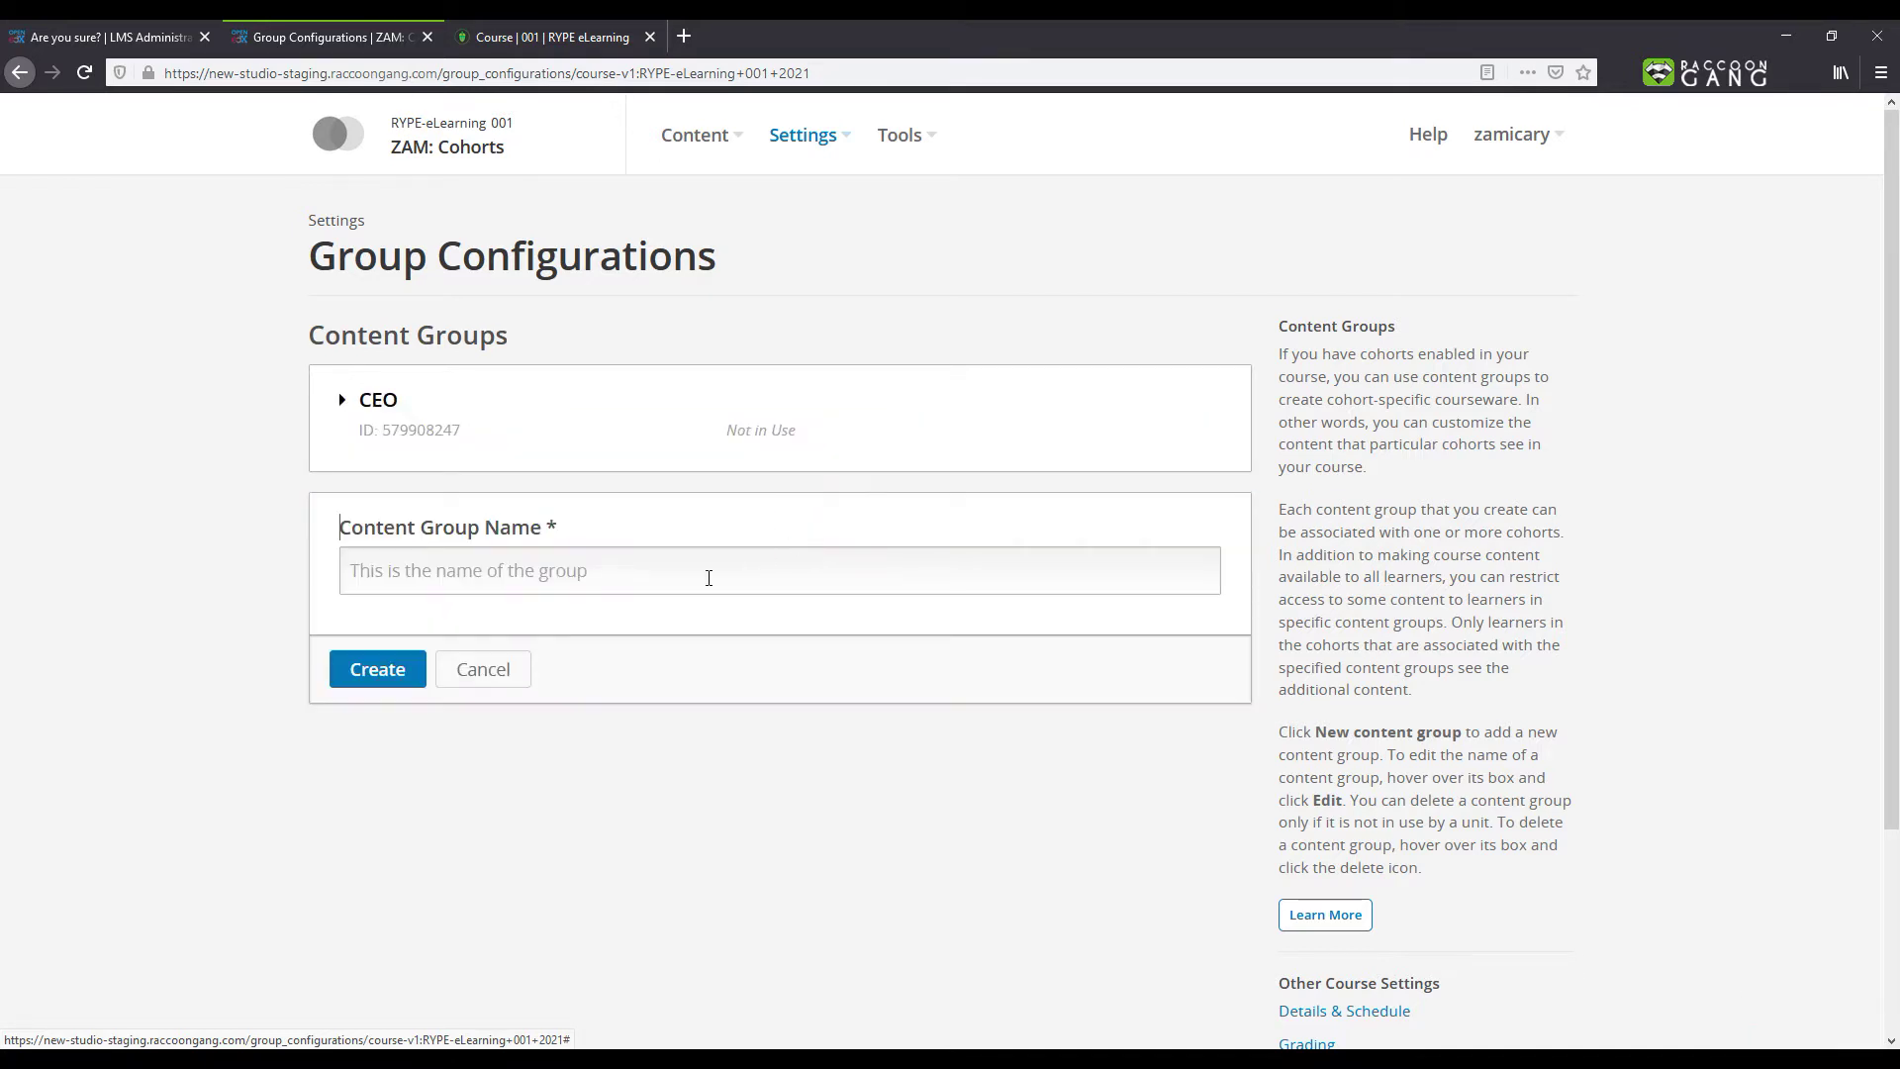
text(HR)
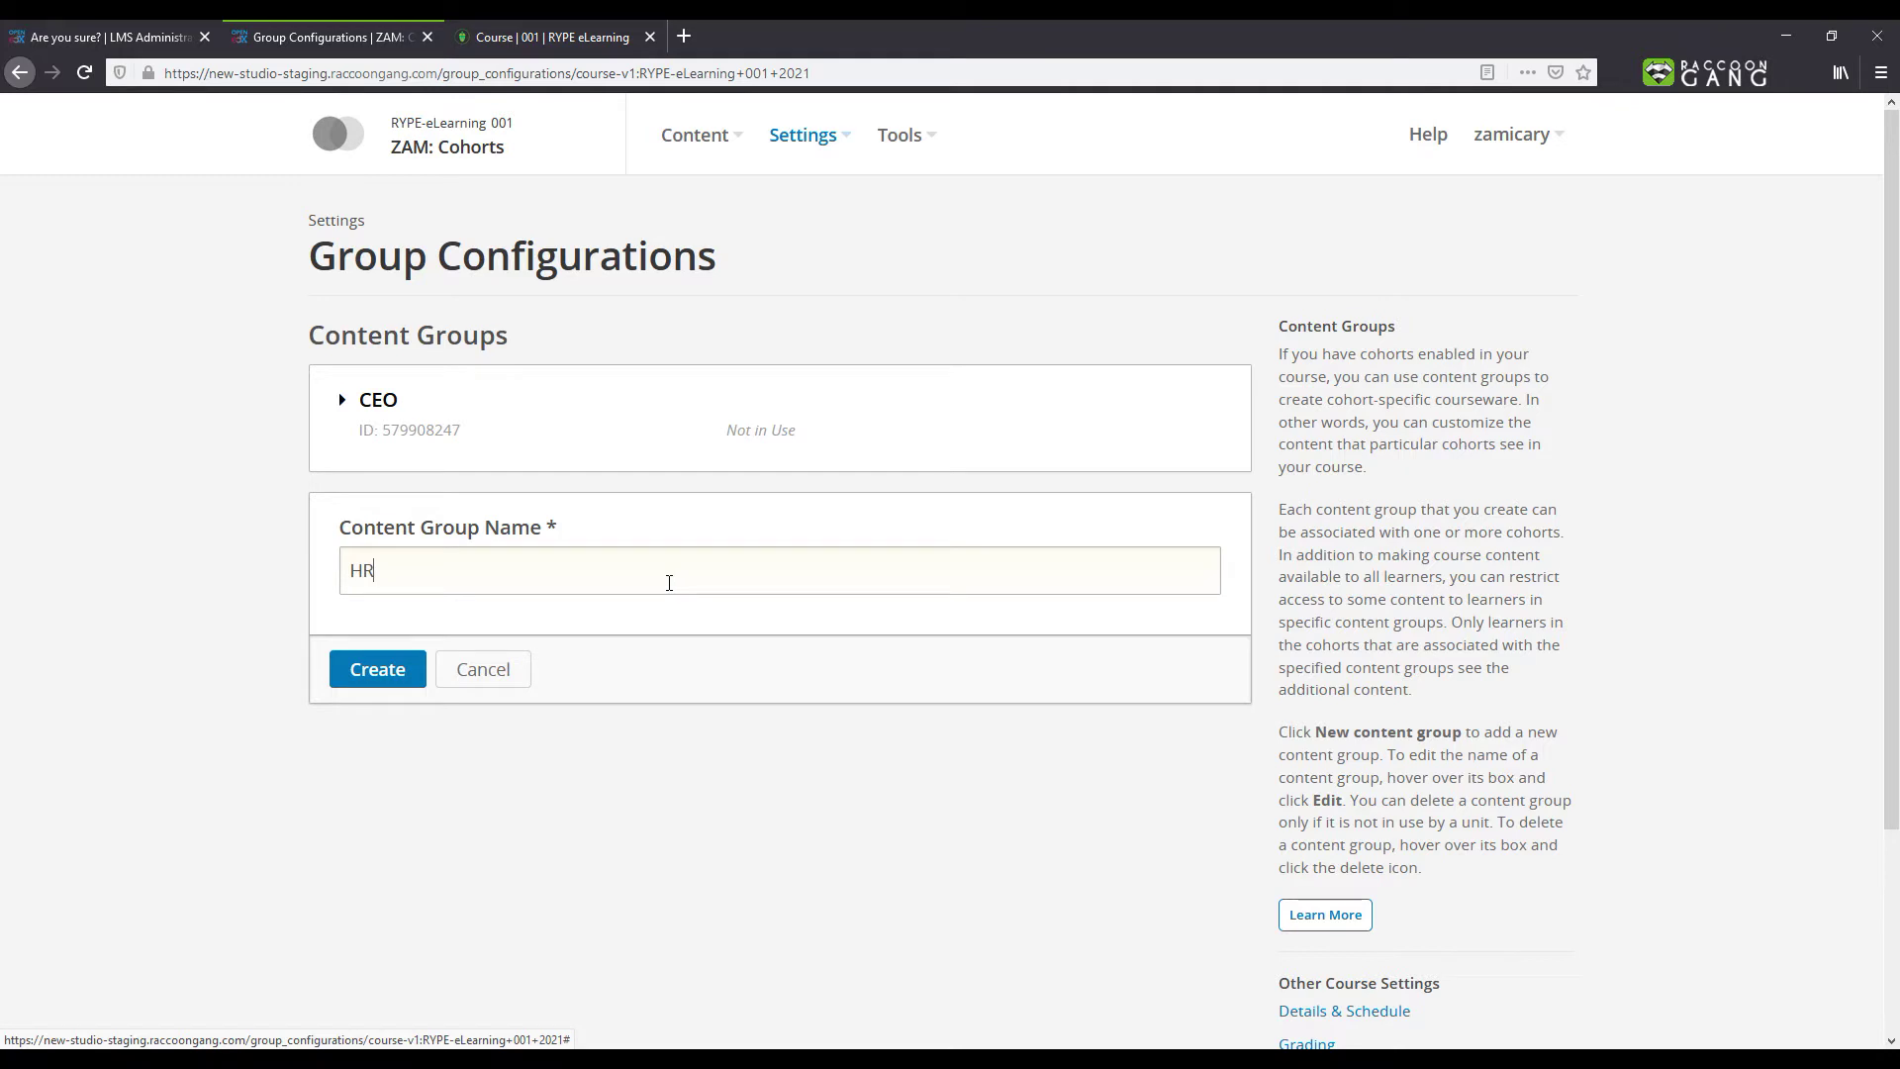
click(377, 676)
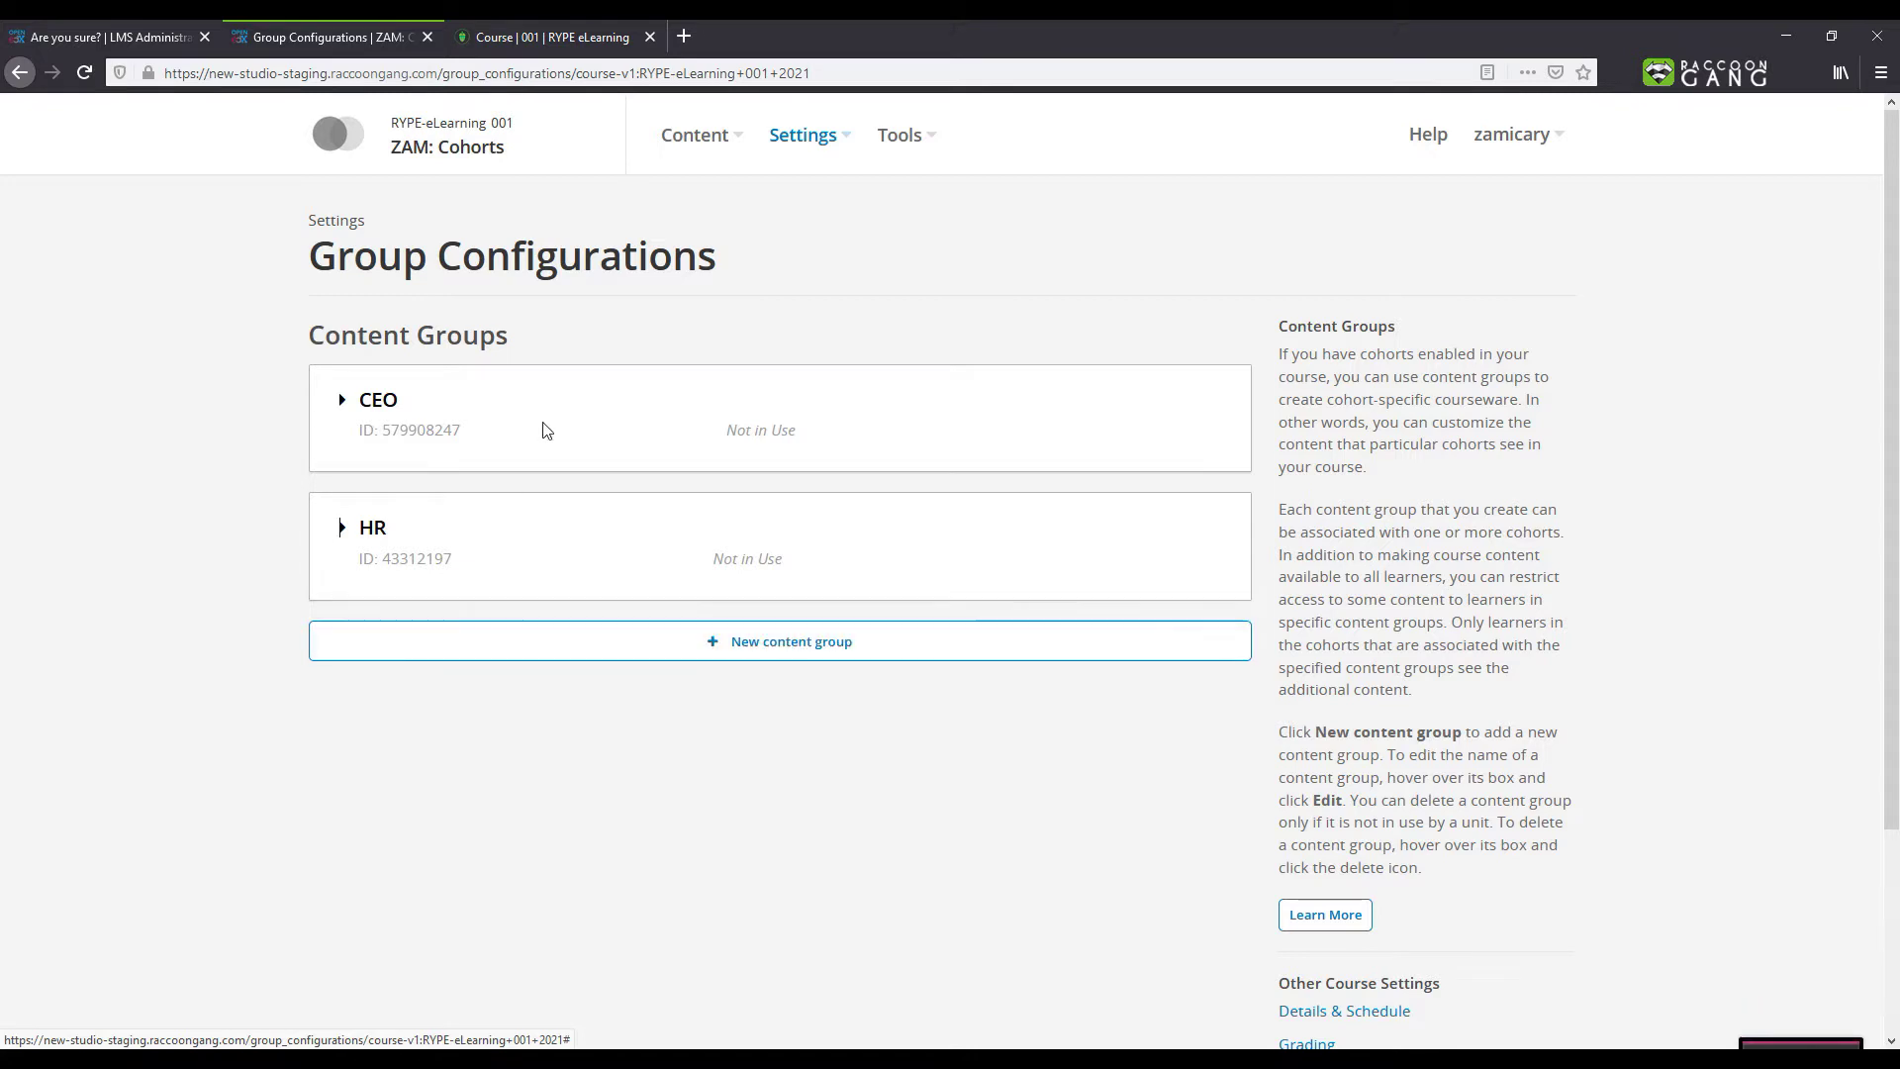
click(684, 134)
Step: Restrict the Finance questions unit under Introduction to the CEO content group
click(680, 180)
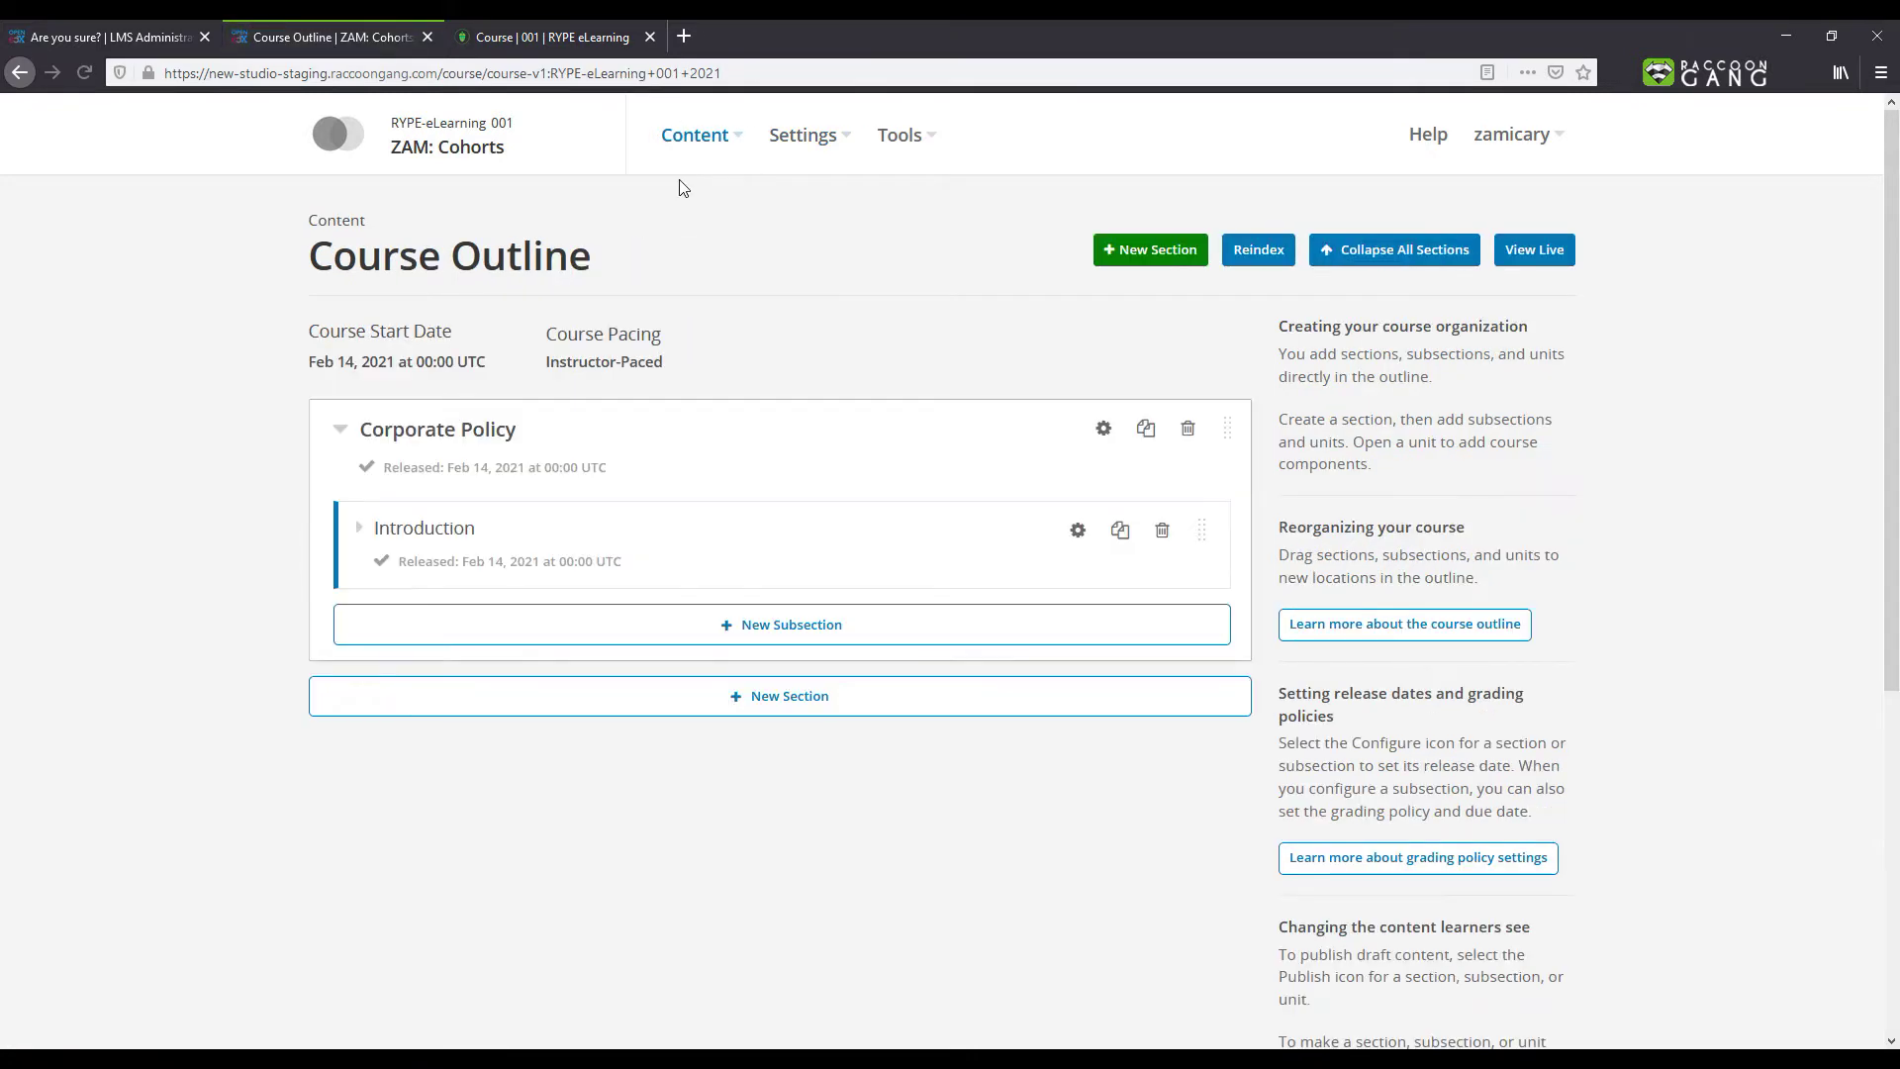
click(359, 535)
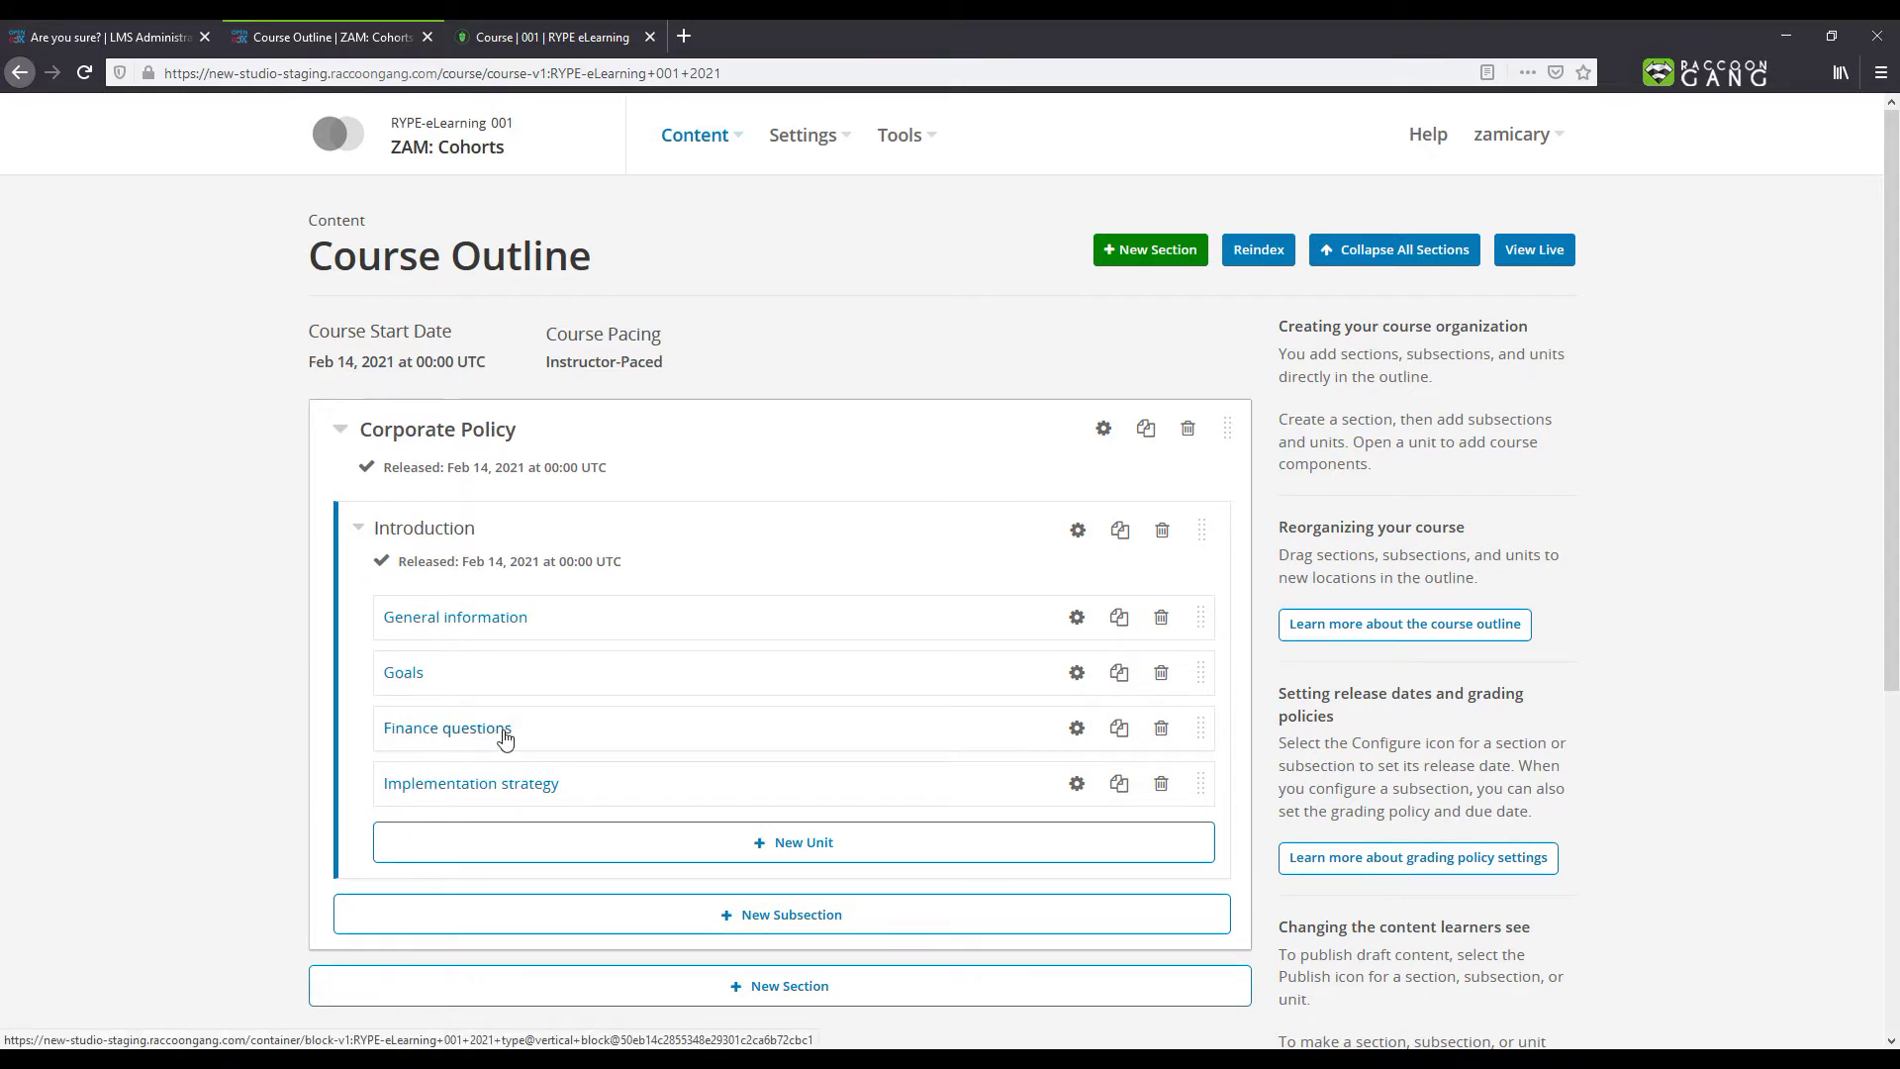
click(1077, 729)
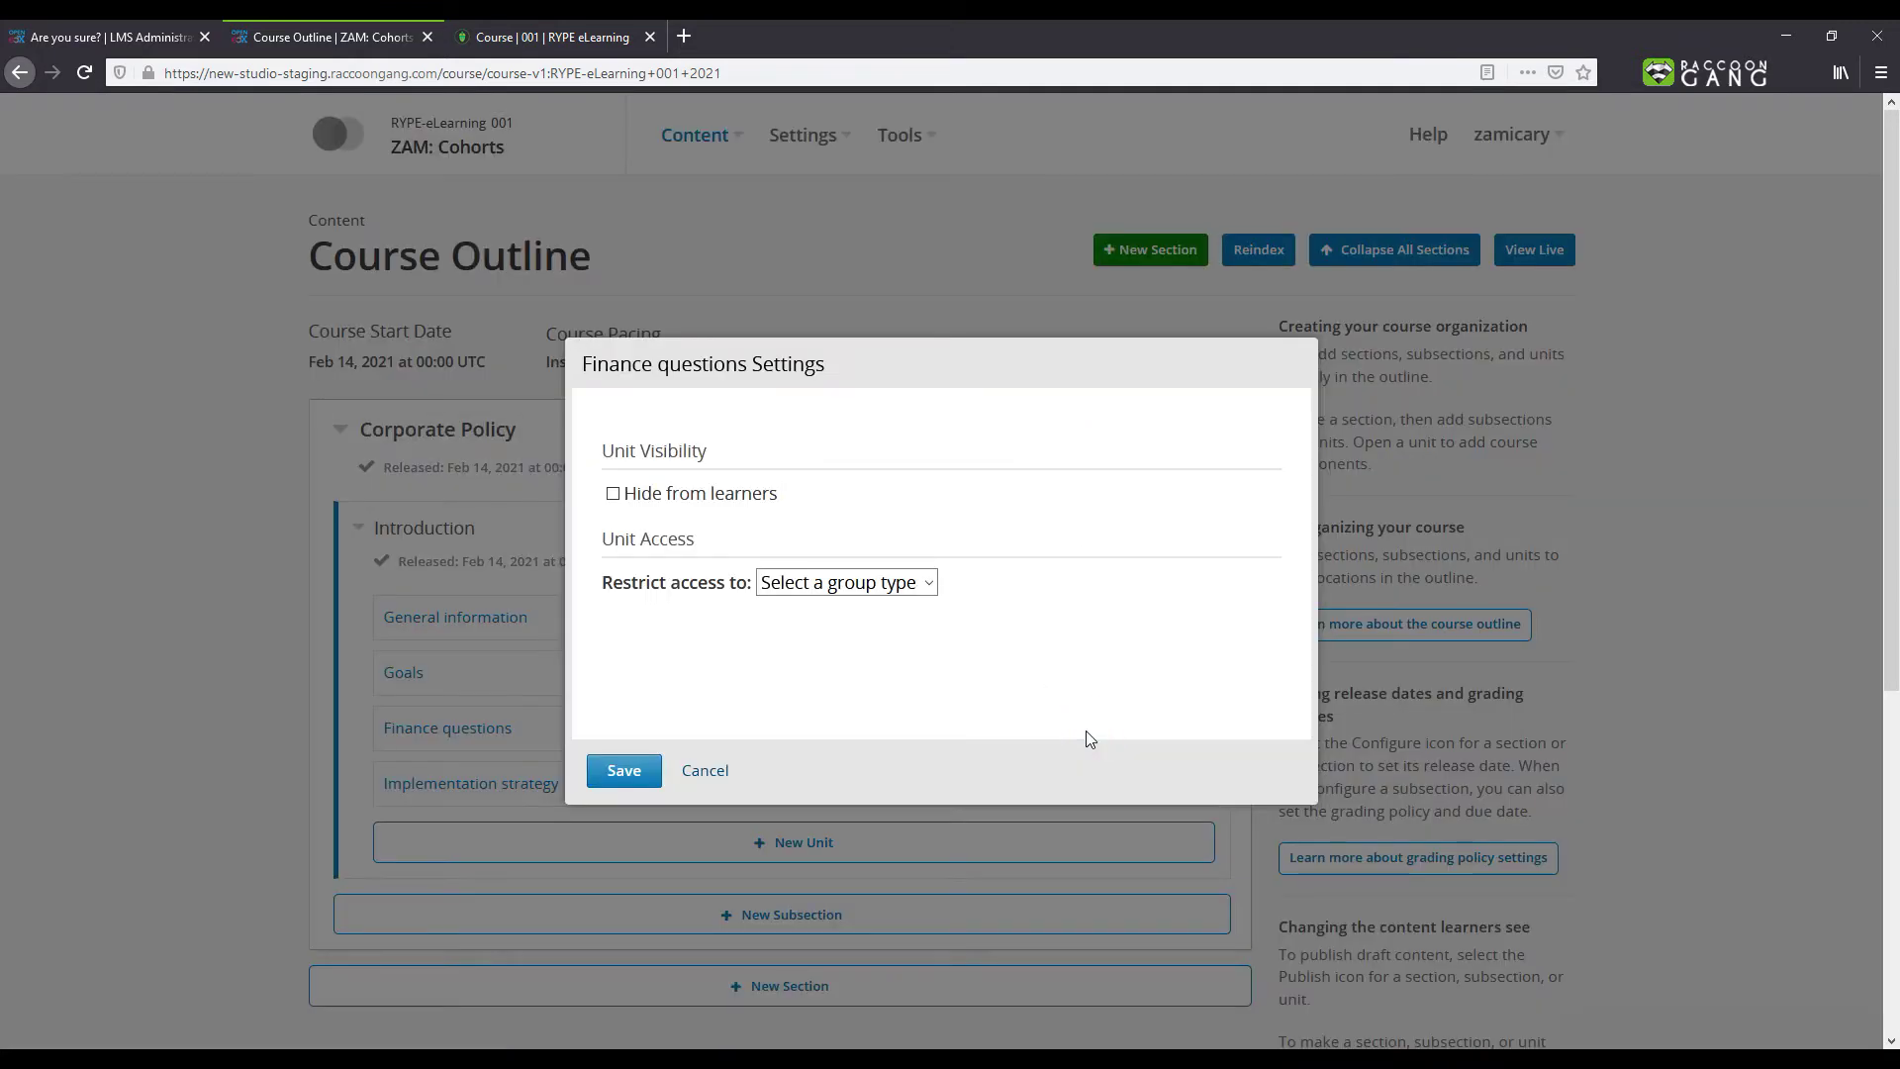
click(851, 583)
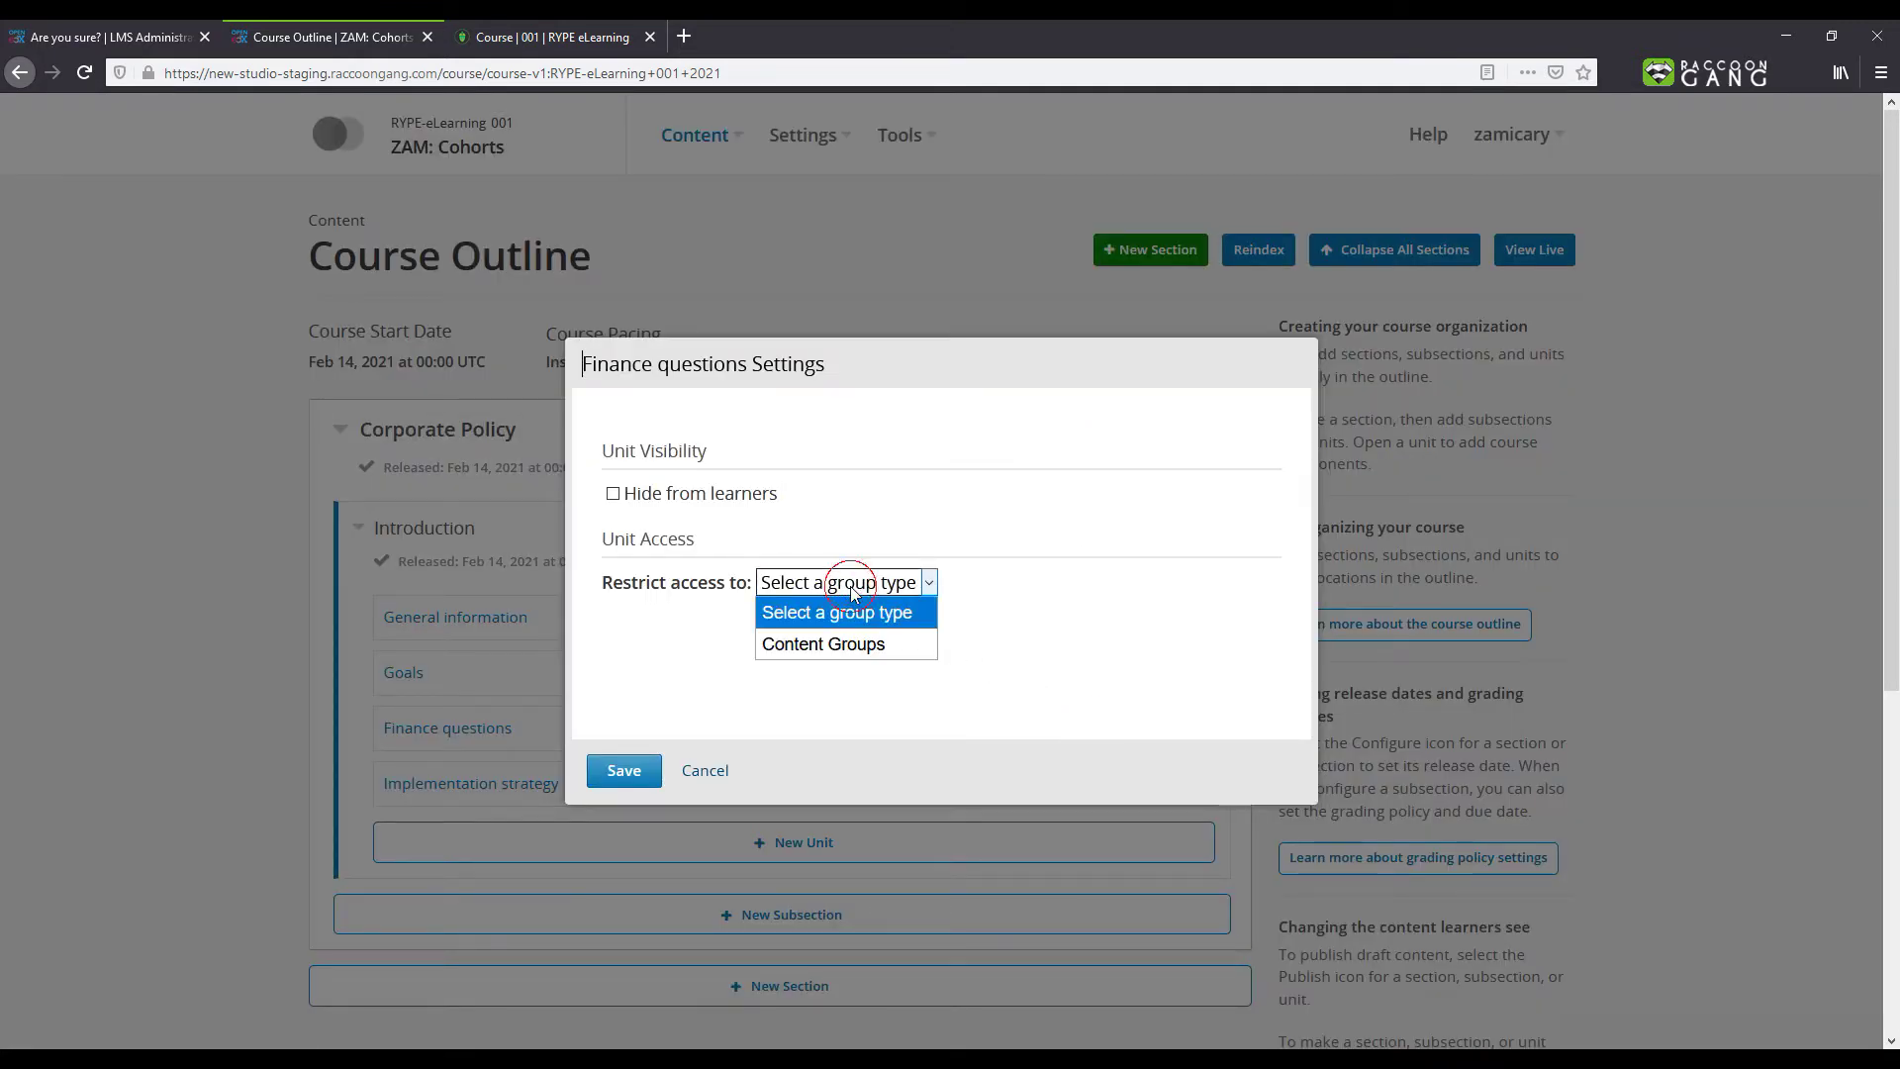
click(849, 645)
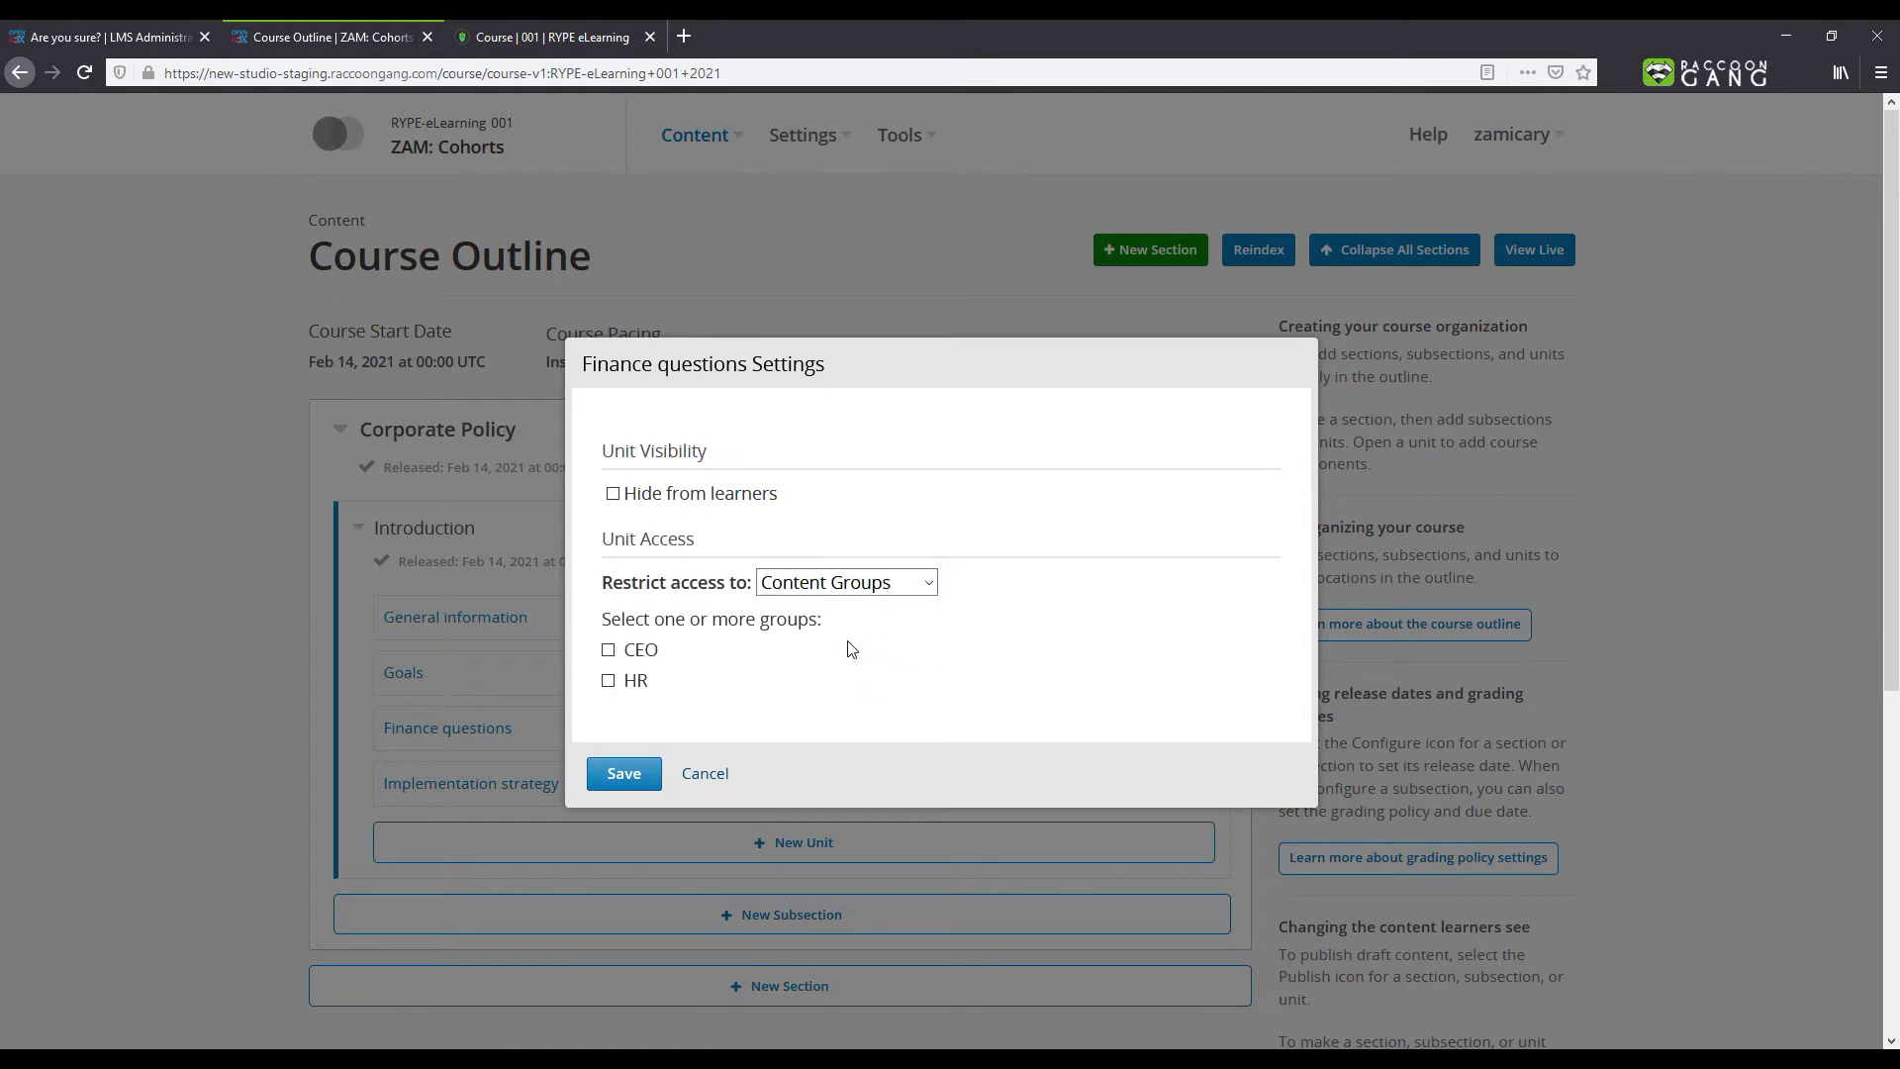
click(607, 653)
click(624, 773)
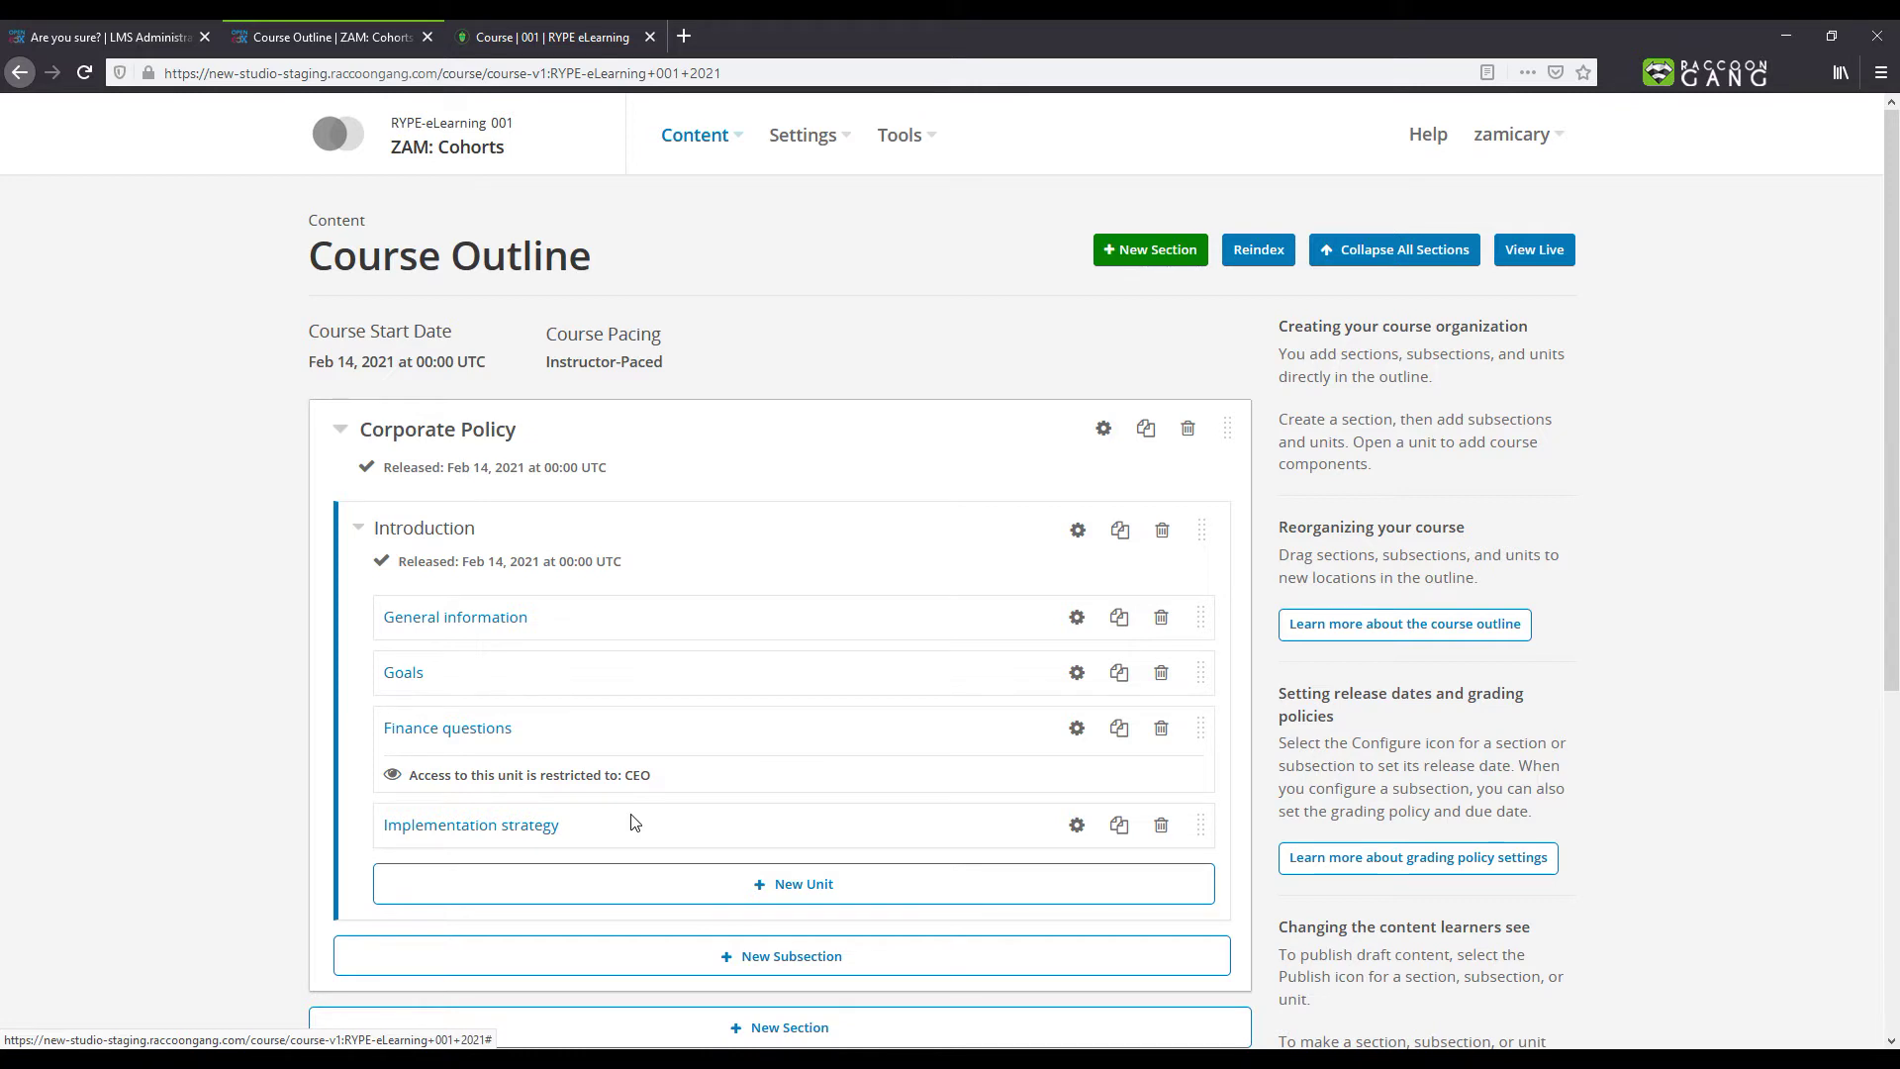
Step: Limit the Implementation strategy unit's access to the CEO and HR content groups
click(1077, 825)
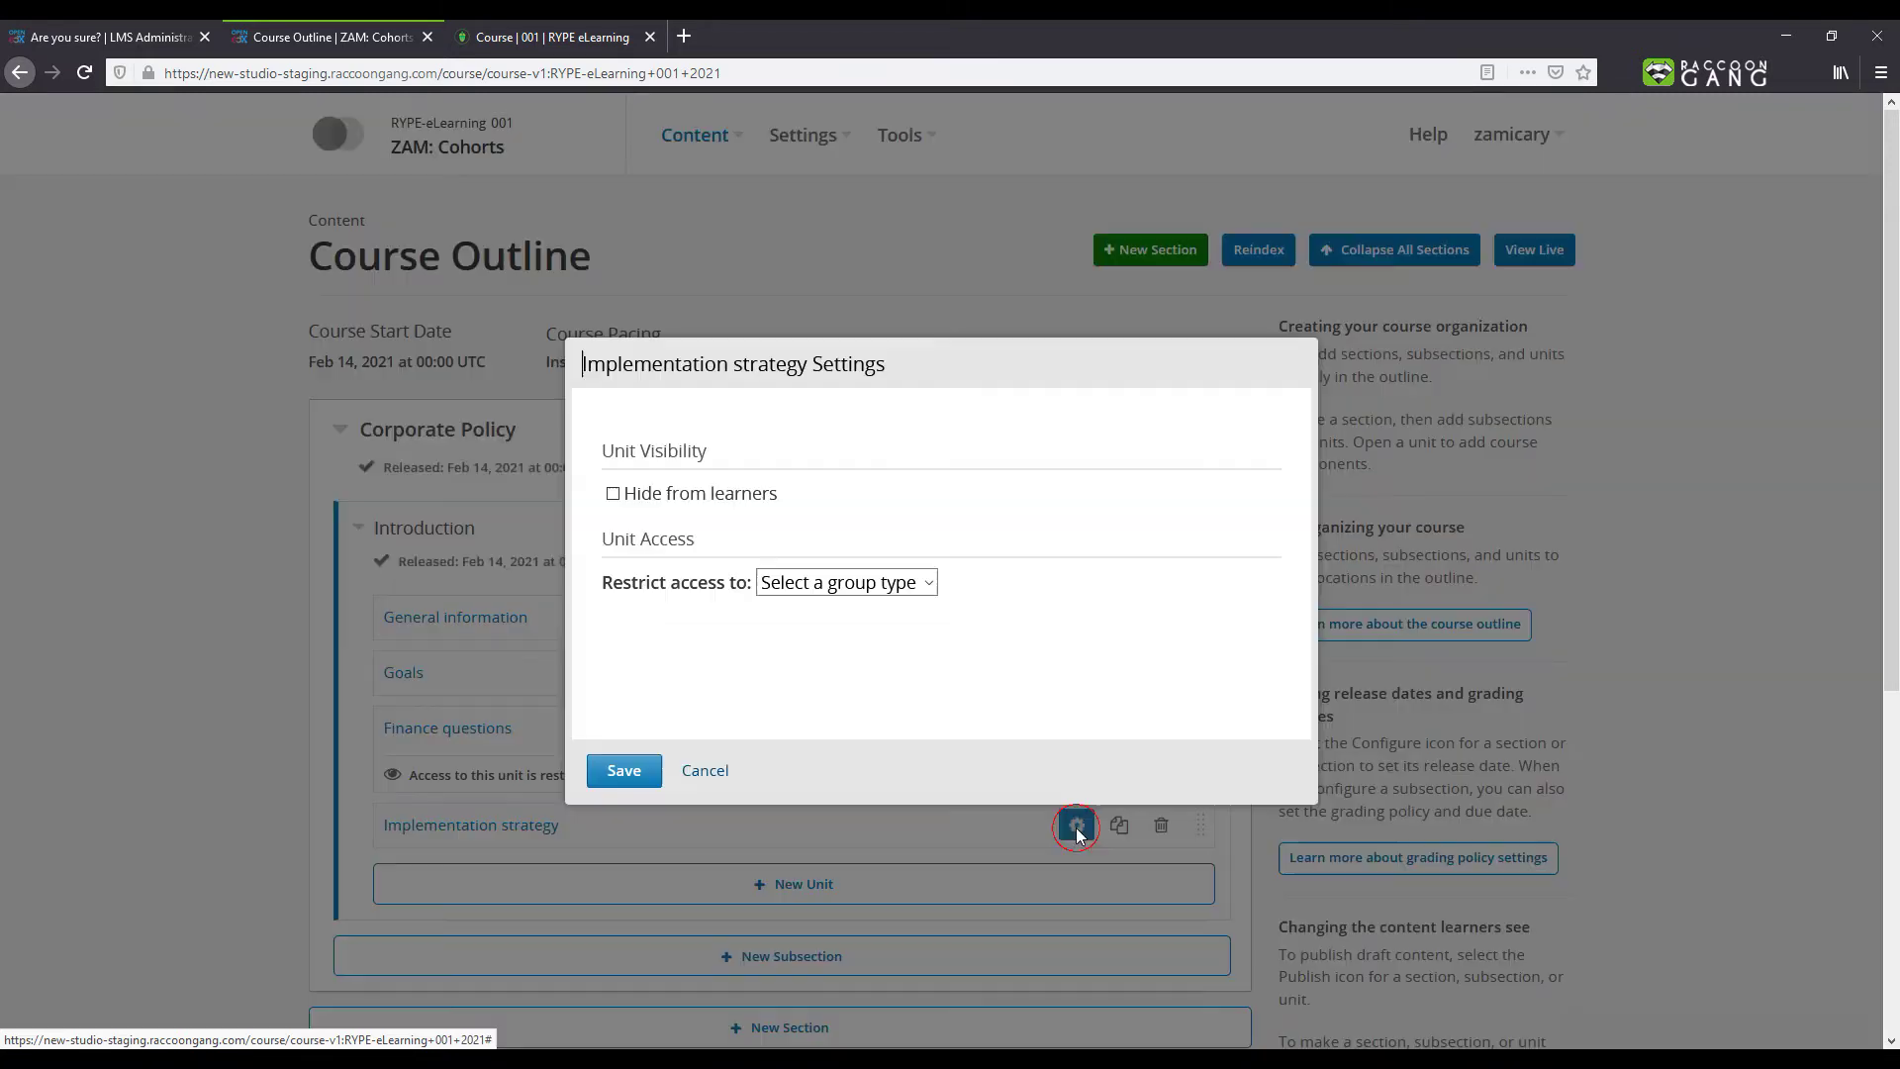
click(846, 581)
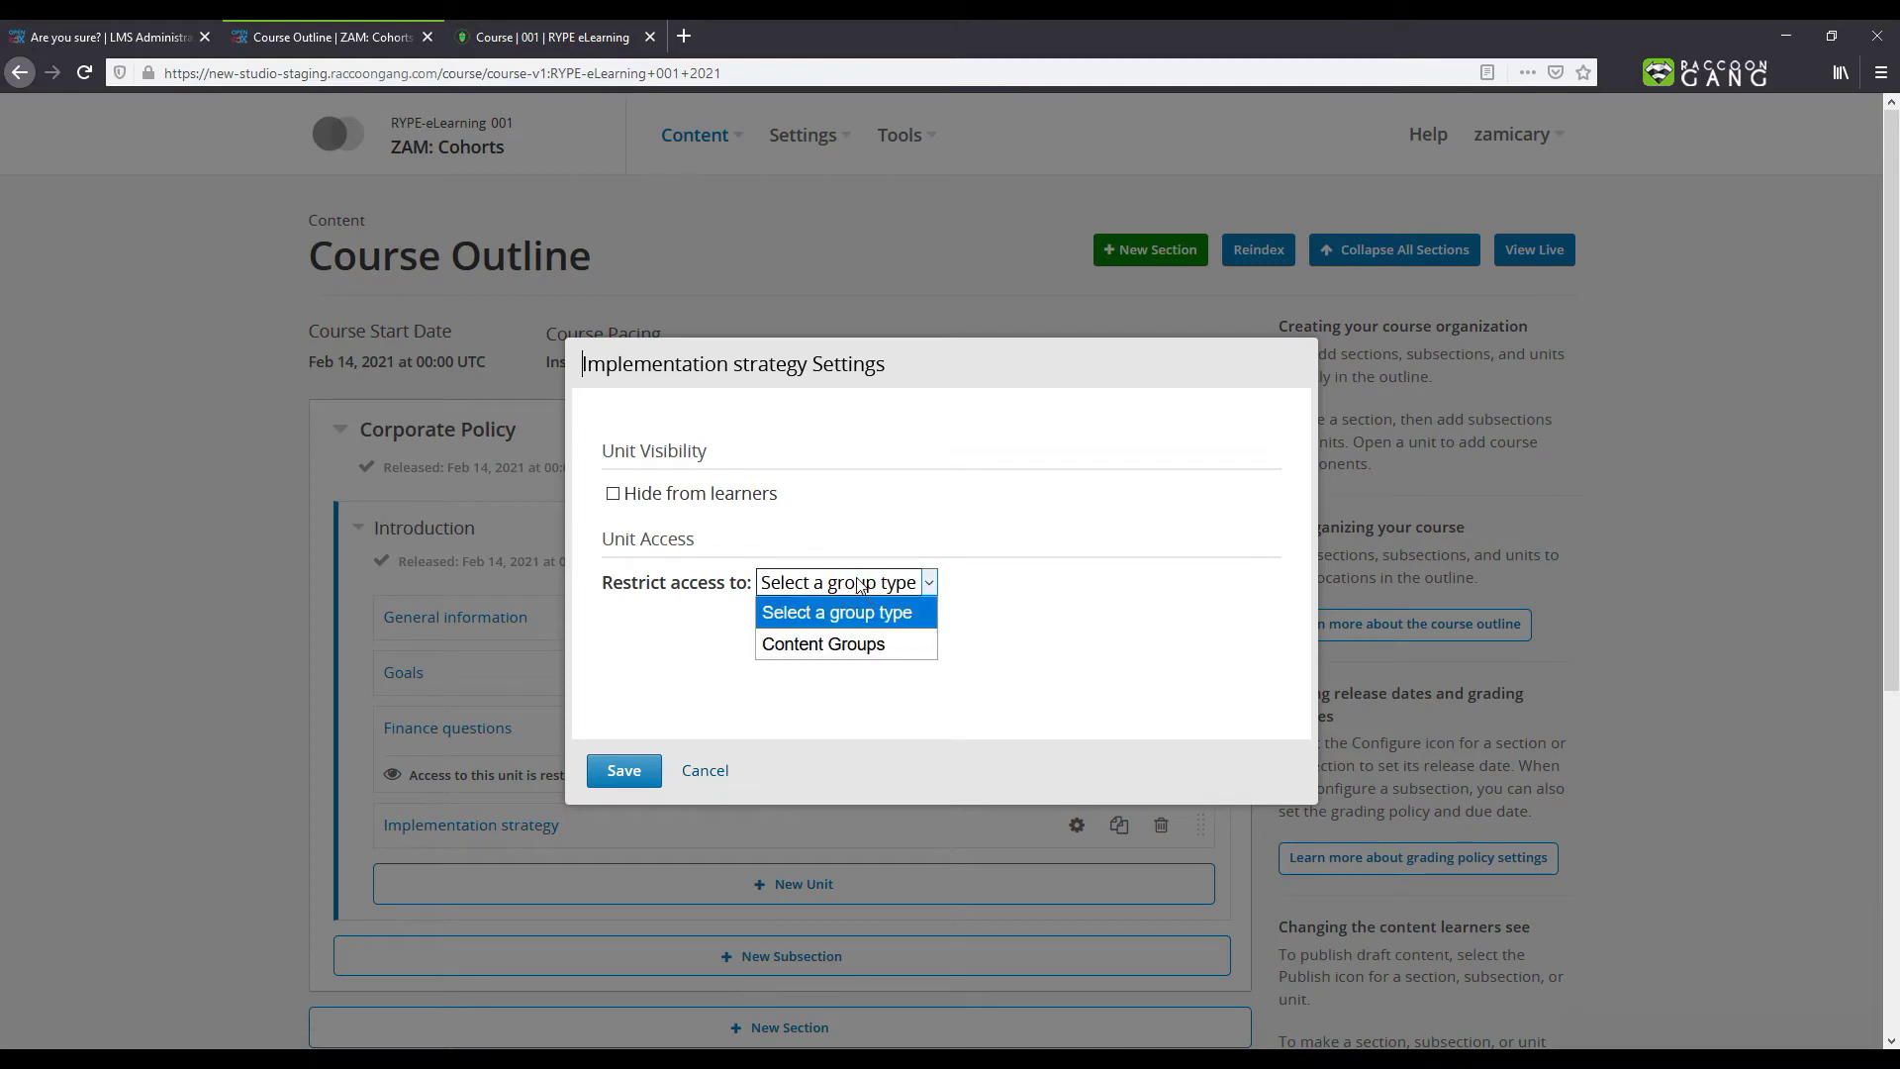
click(834, 648)
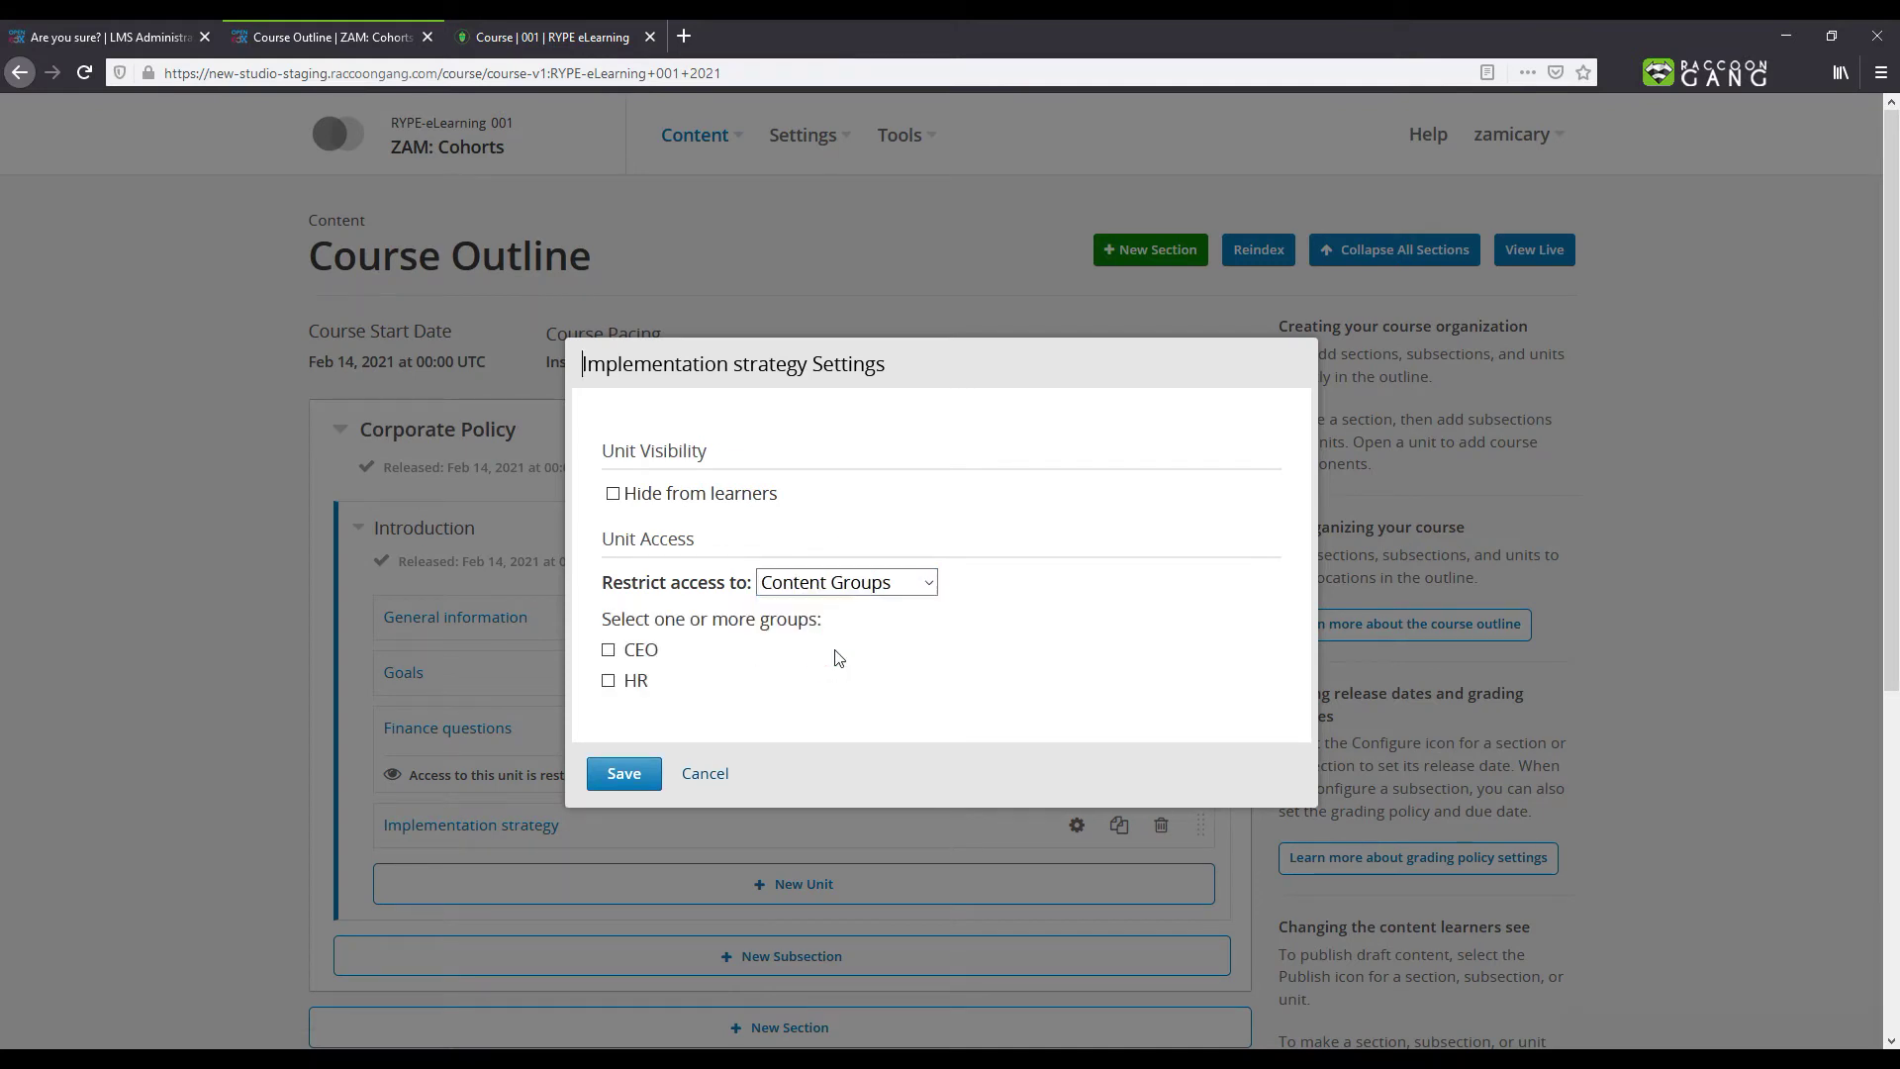
click(609, 651)
click(609, 682)
click(623, 773)
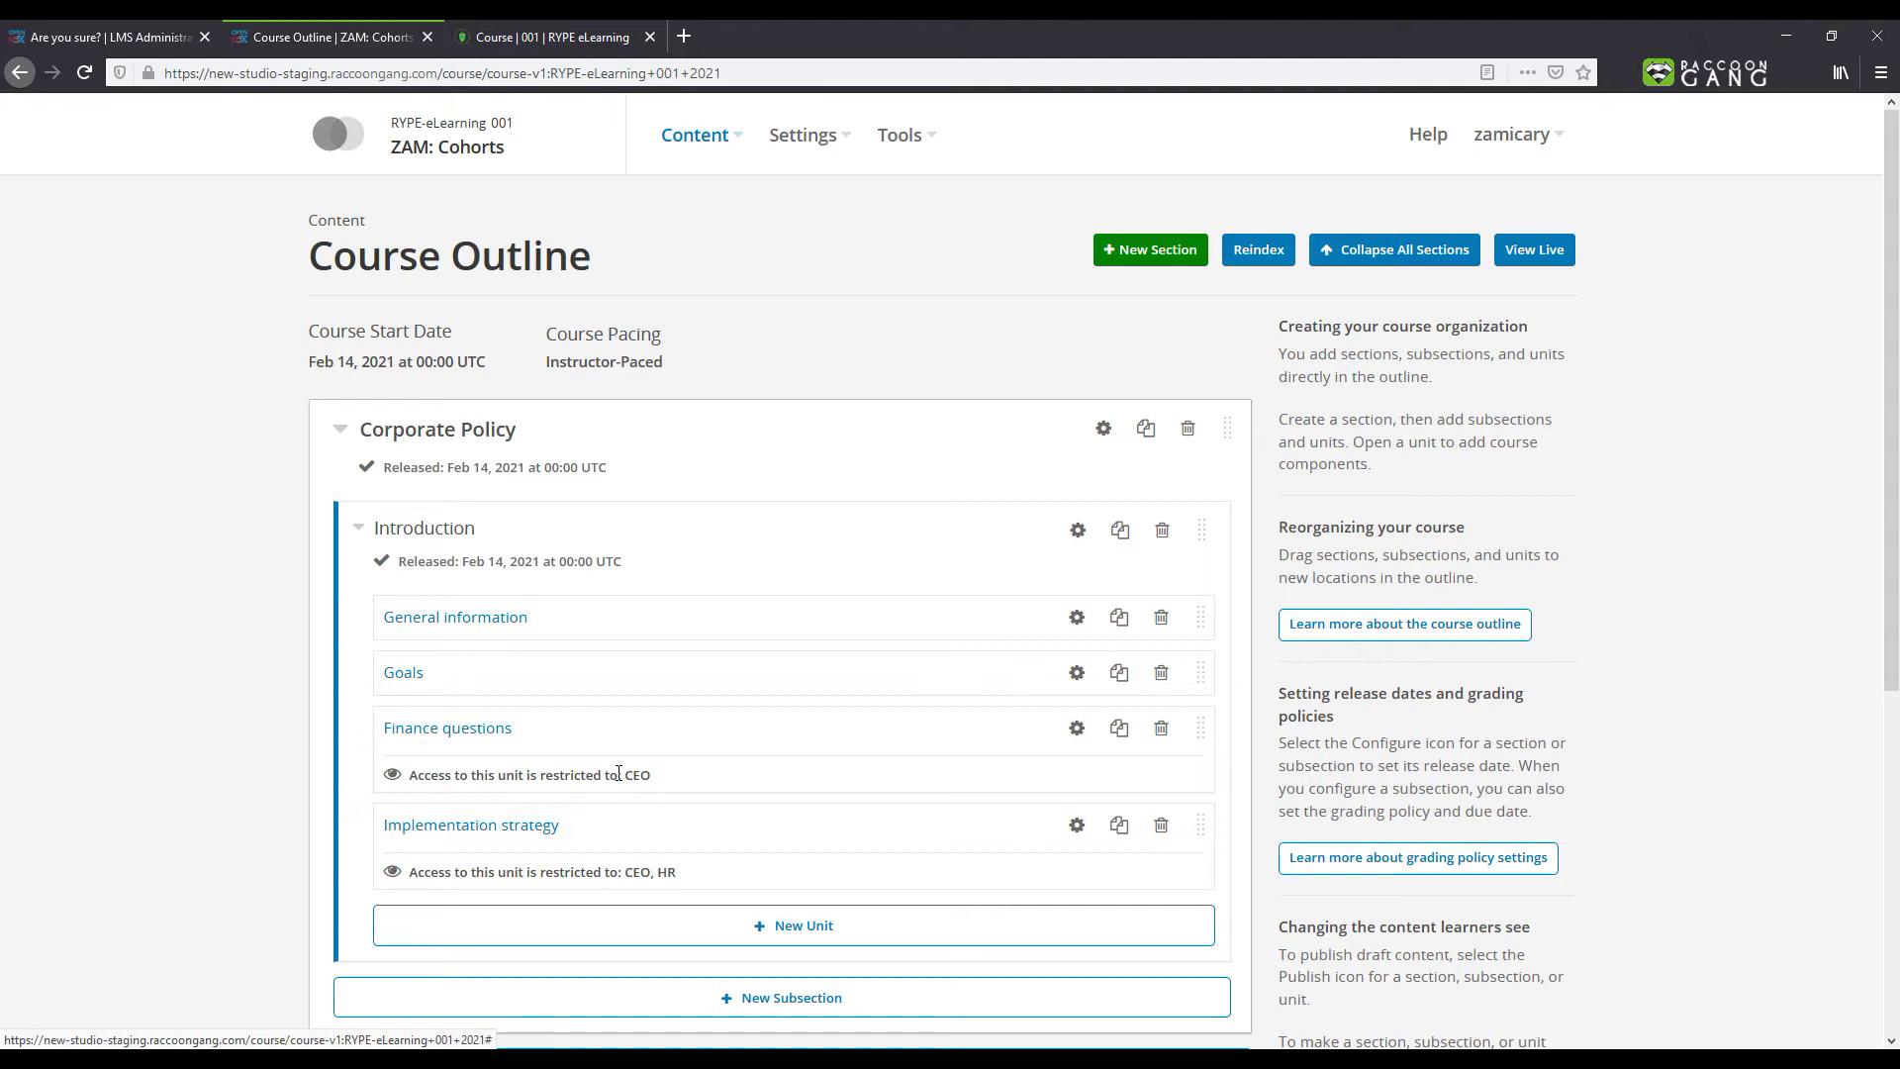
double_click(631, 774)
double_click(635, 872)
click(725, 876)
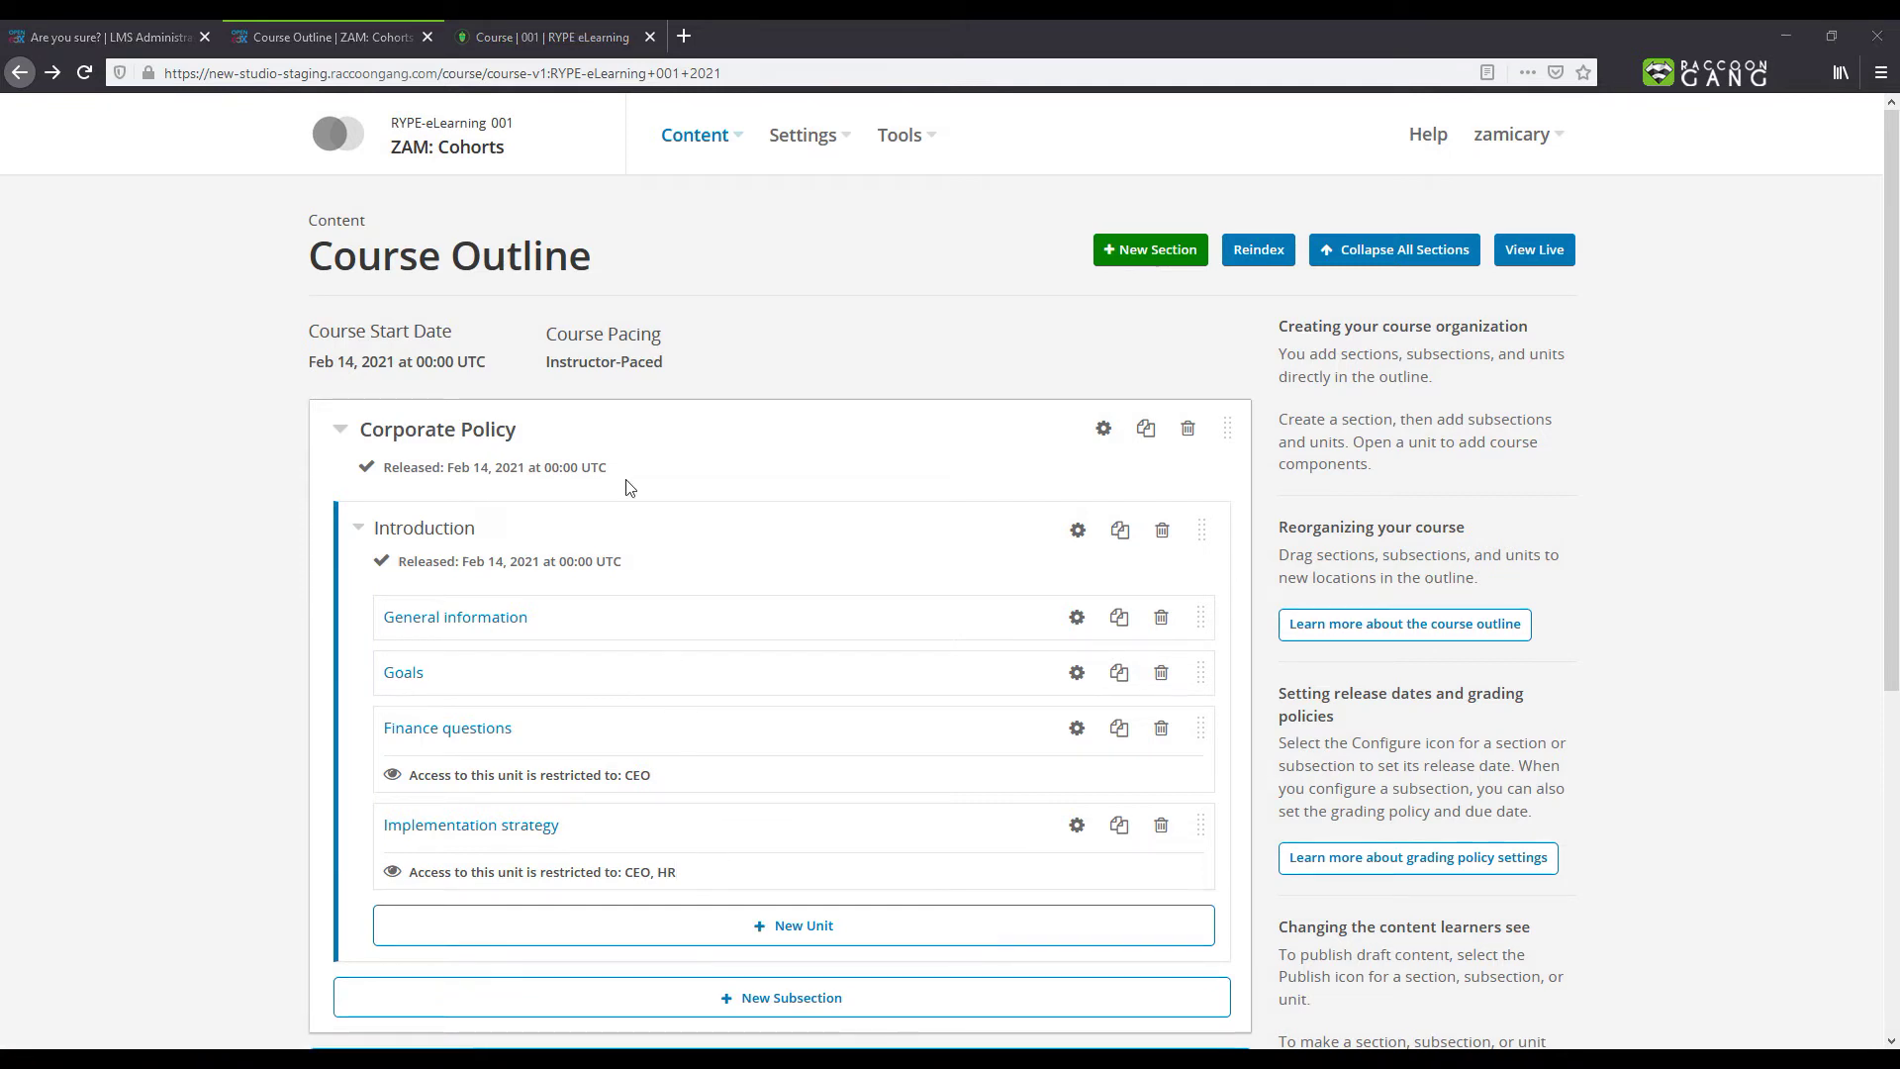
Step: Enable cohorts for ZAM: Cohorts in the LMS Instructor Dashboard's Cohorts section
click(513, 39)
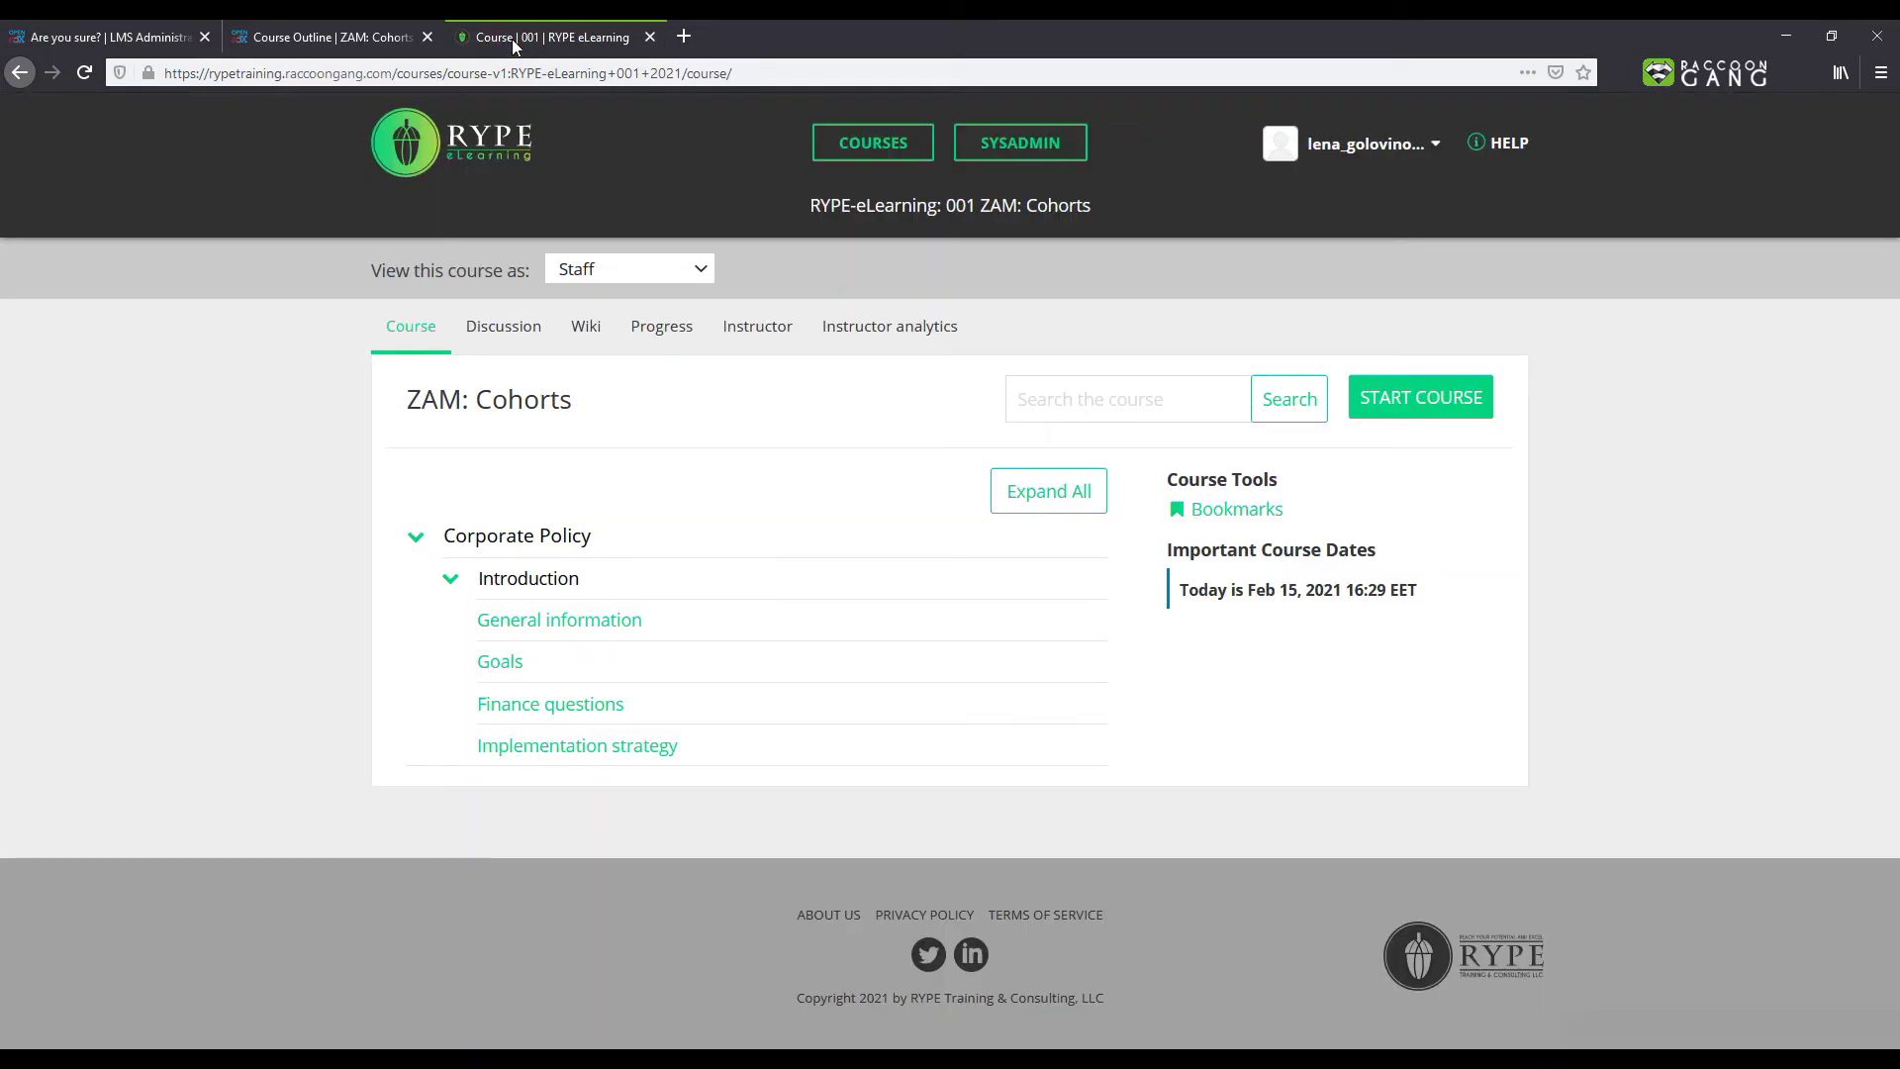
click(760, 329)
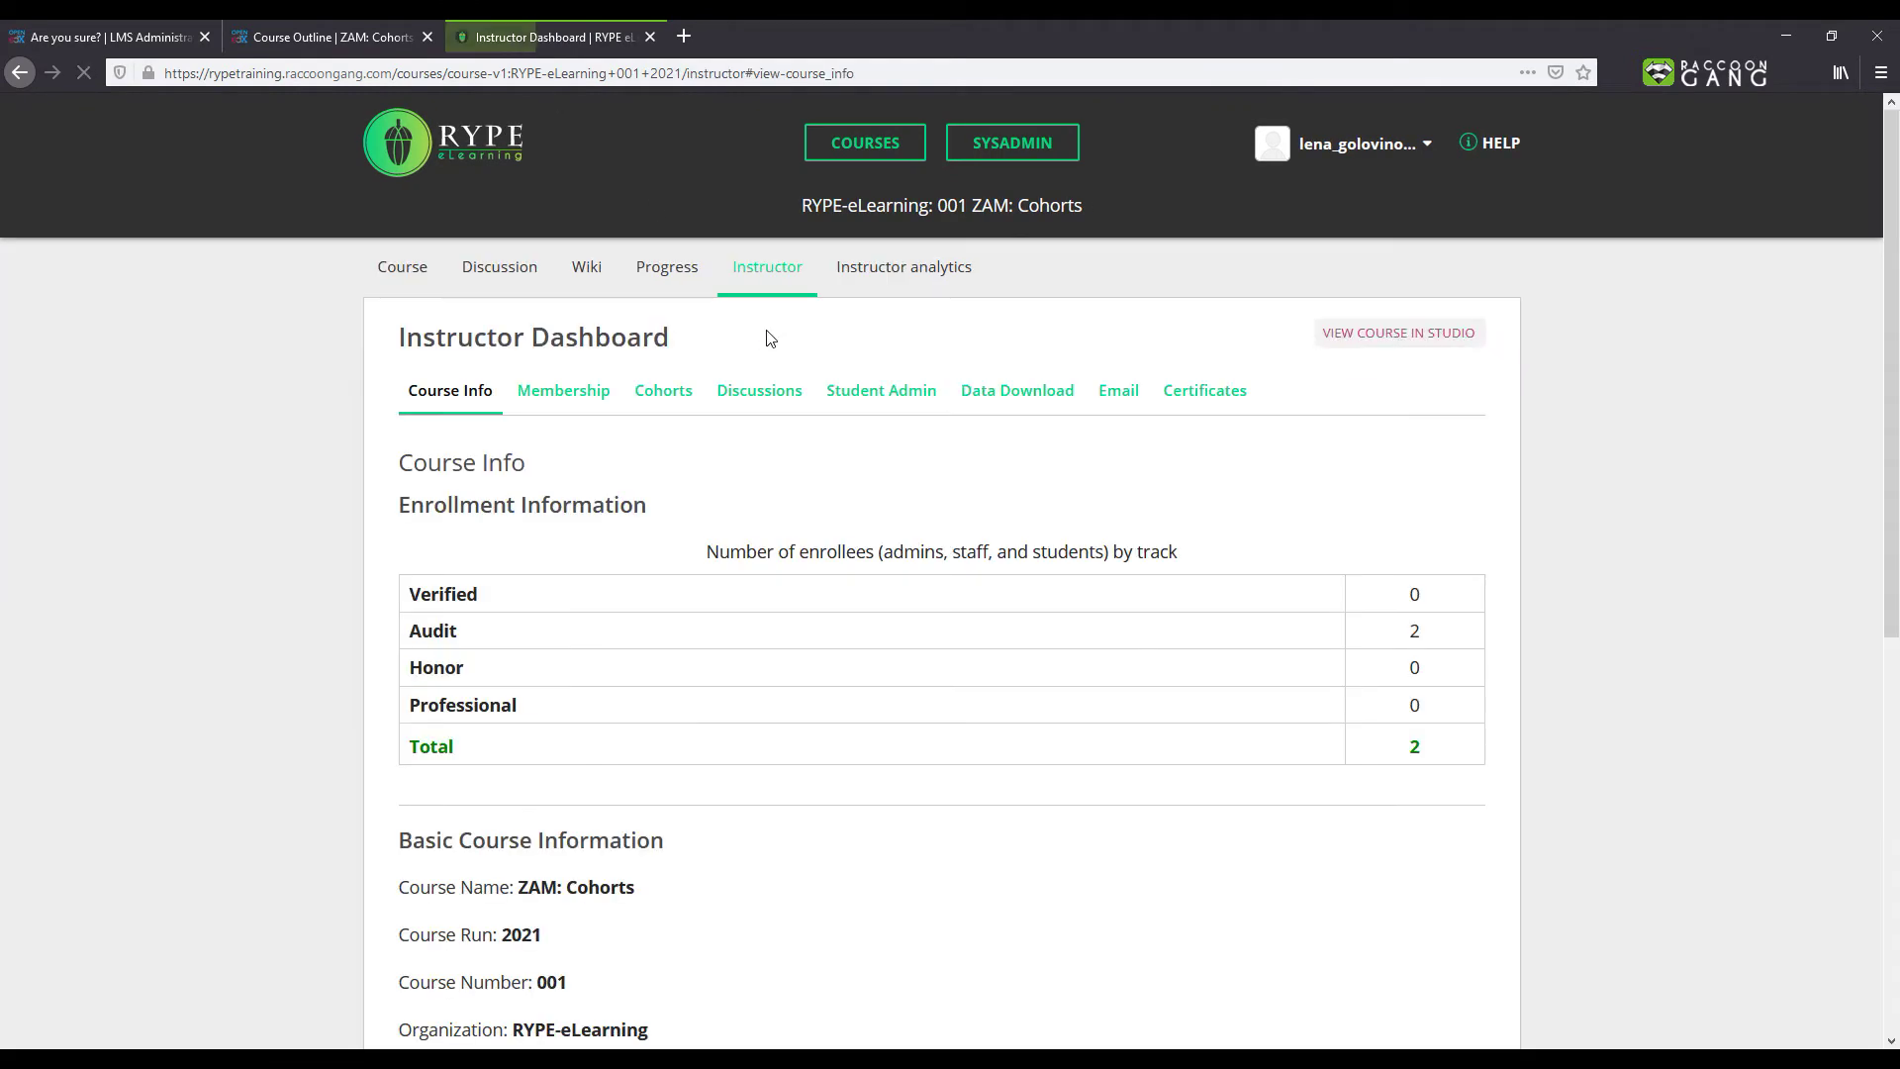
click(664, 396)
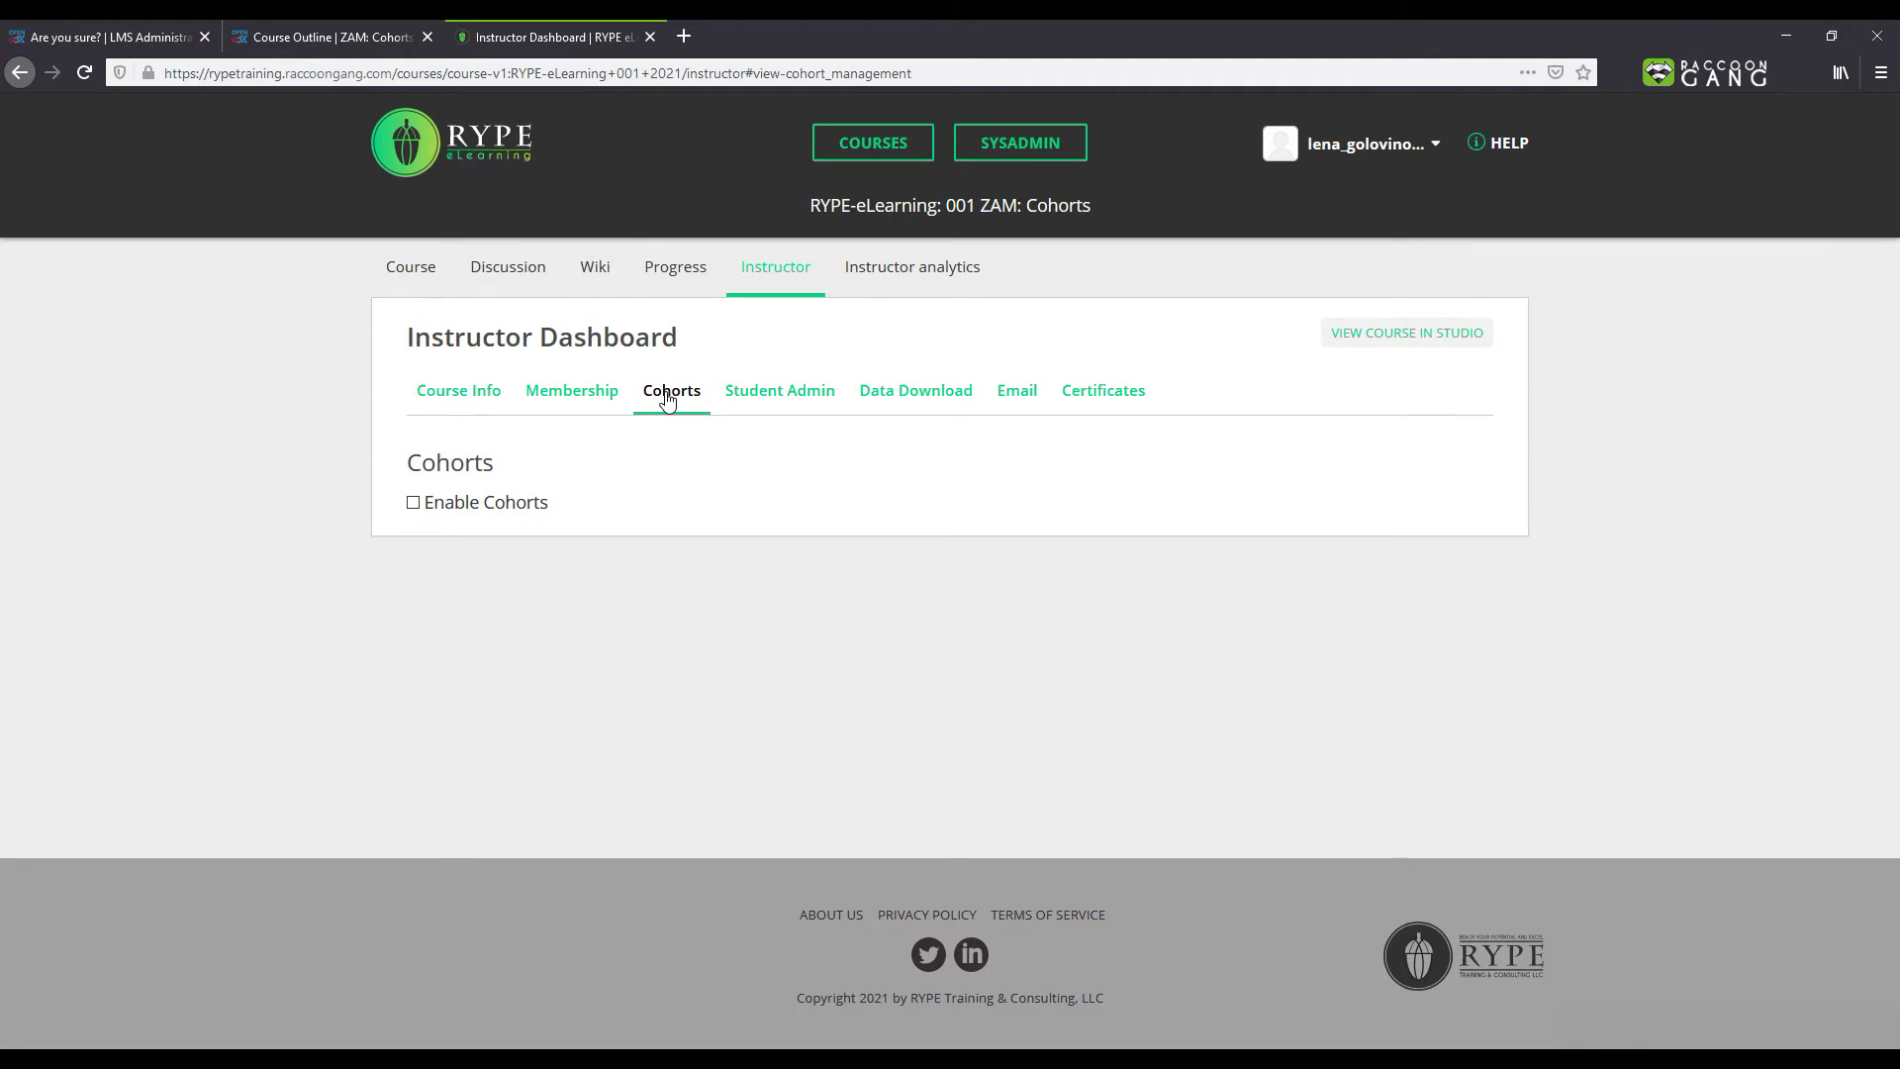
click(494, 512)
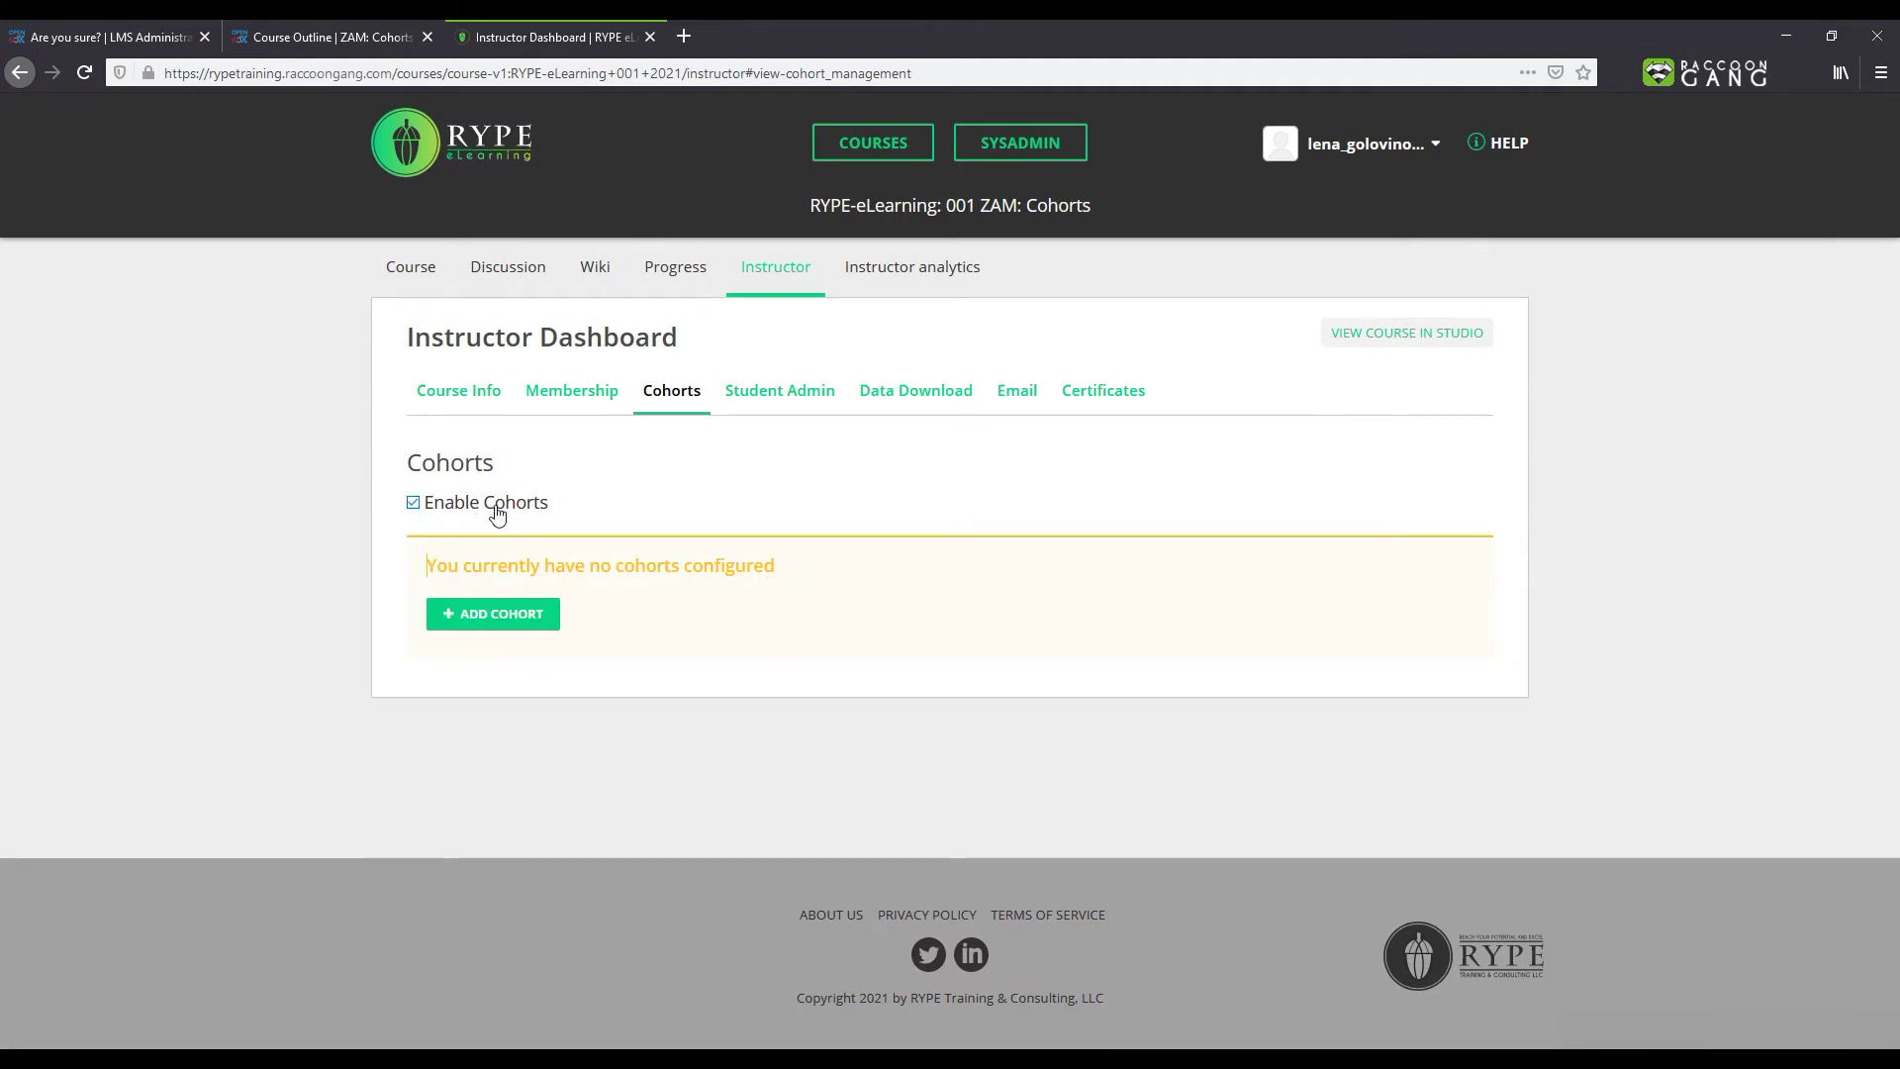
Step: Add a new cohort named CEO, linked to the CEO content group, and save it
click(494, 618)
text(CEO)
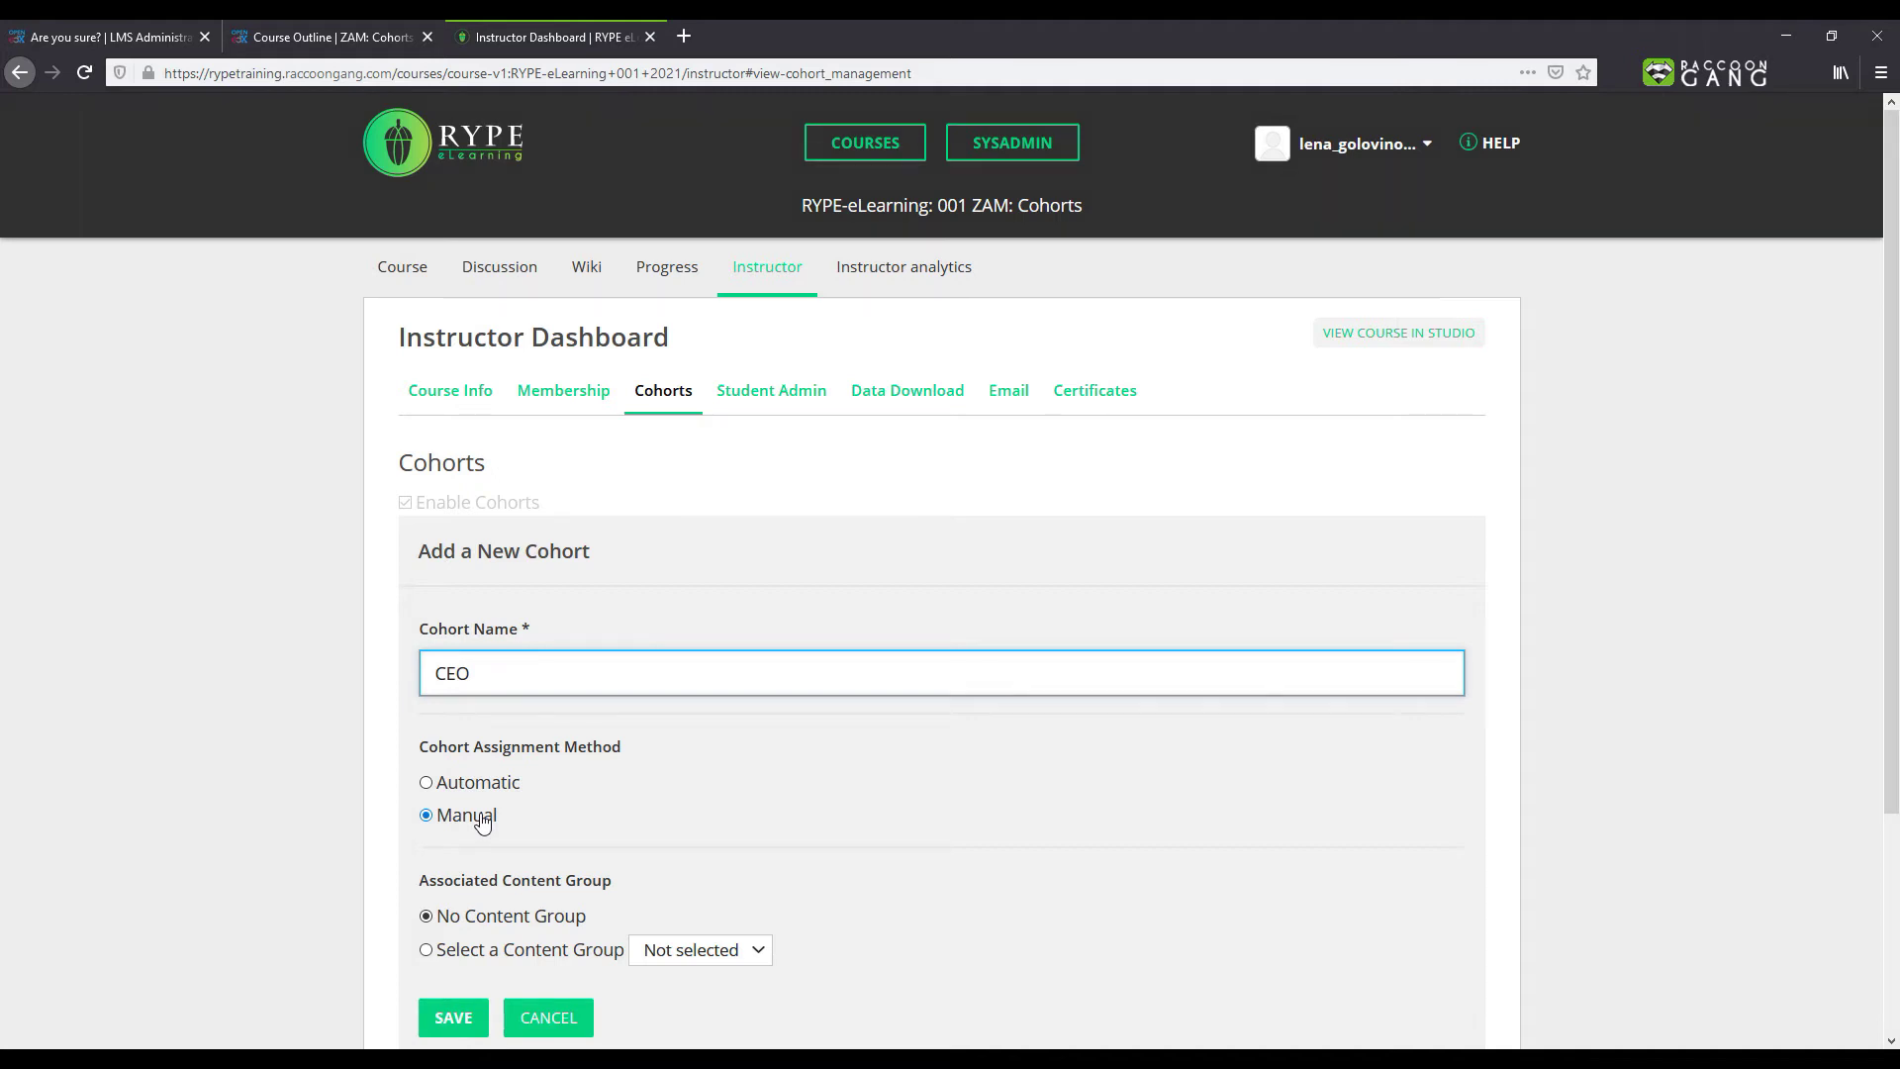
click(428, 952)
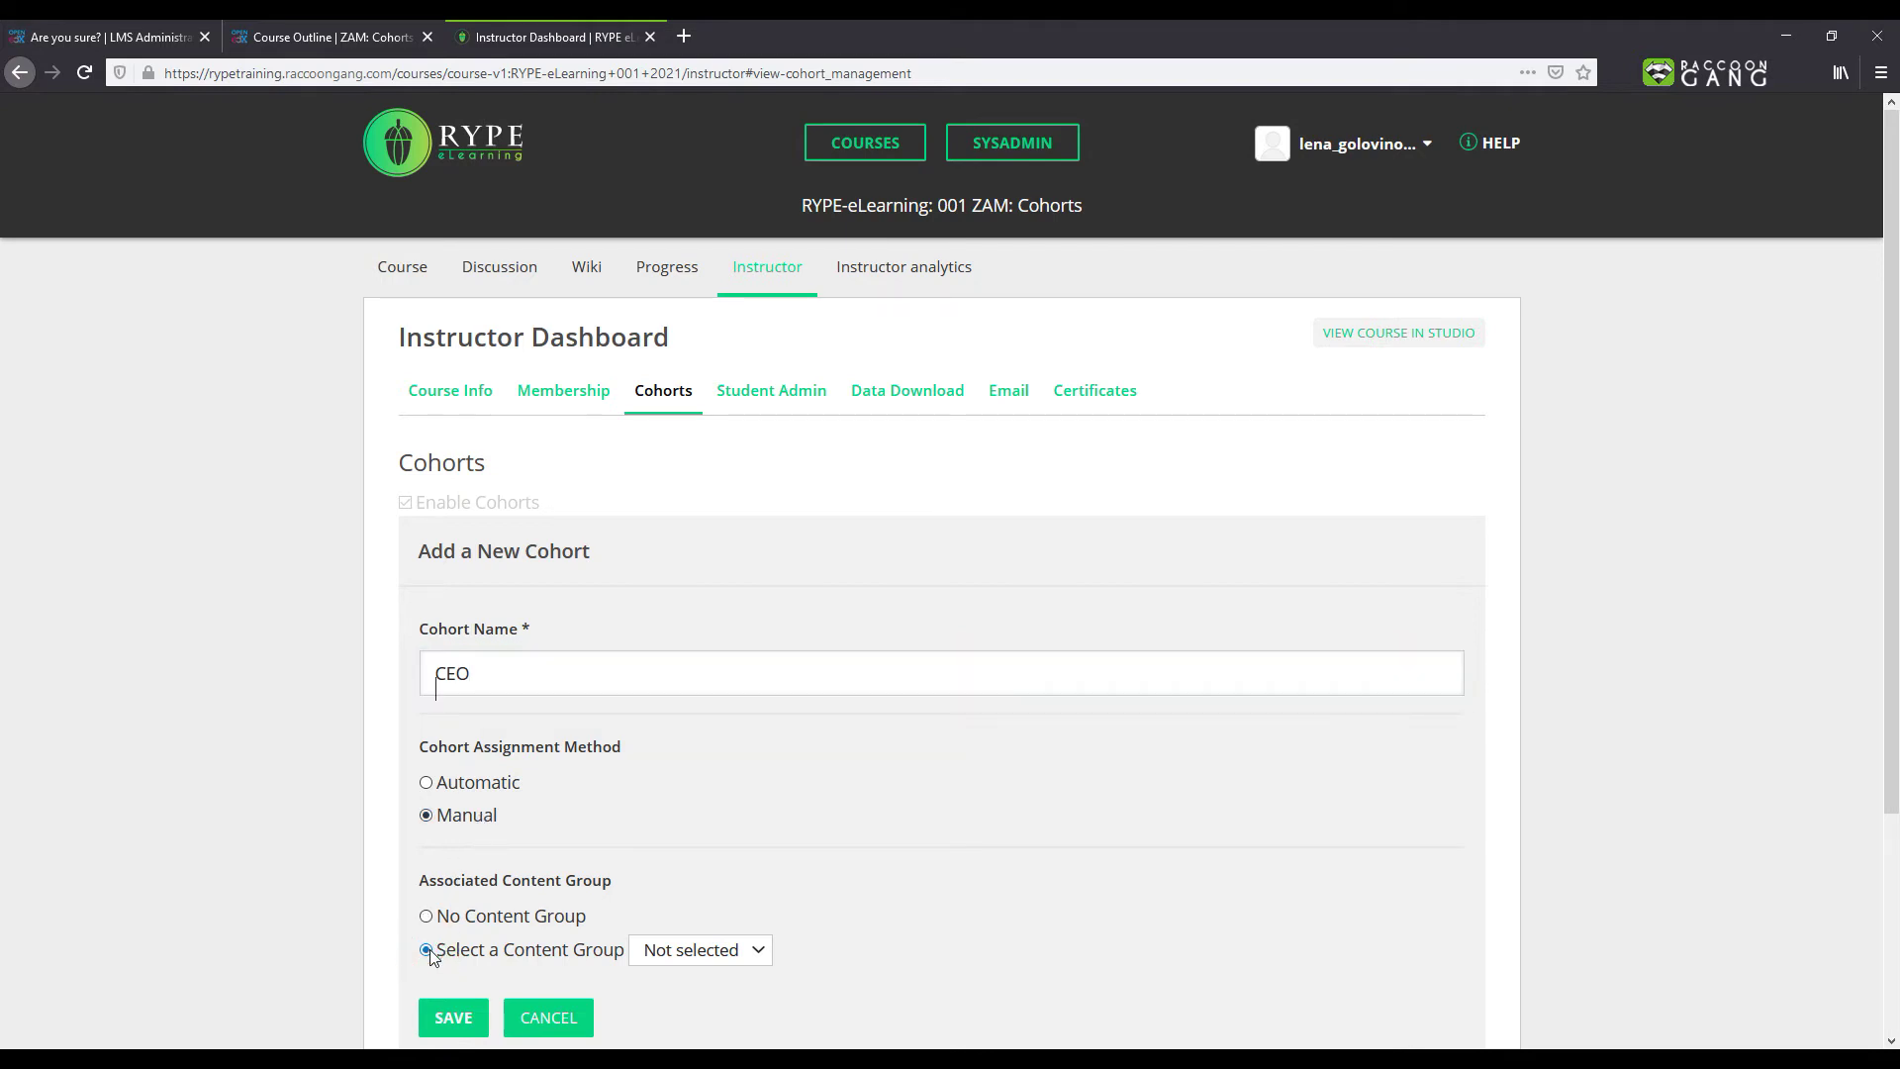
click(723, 952)
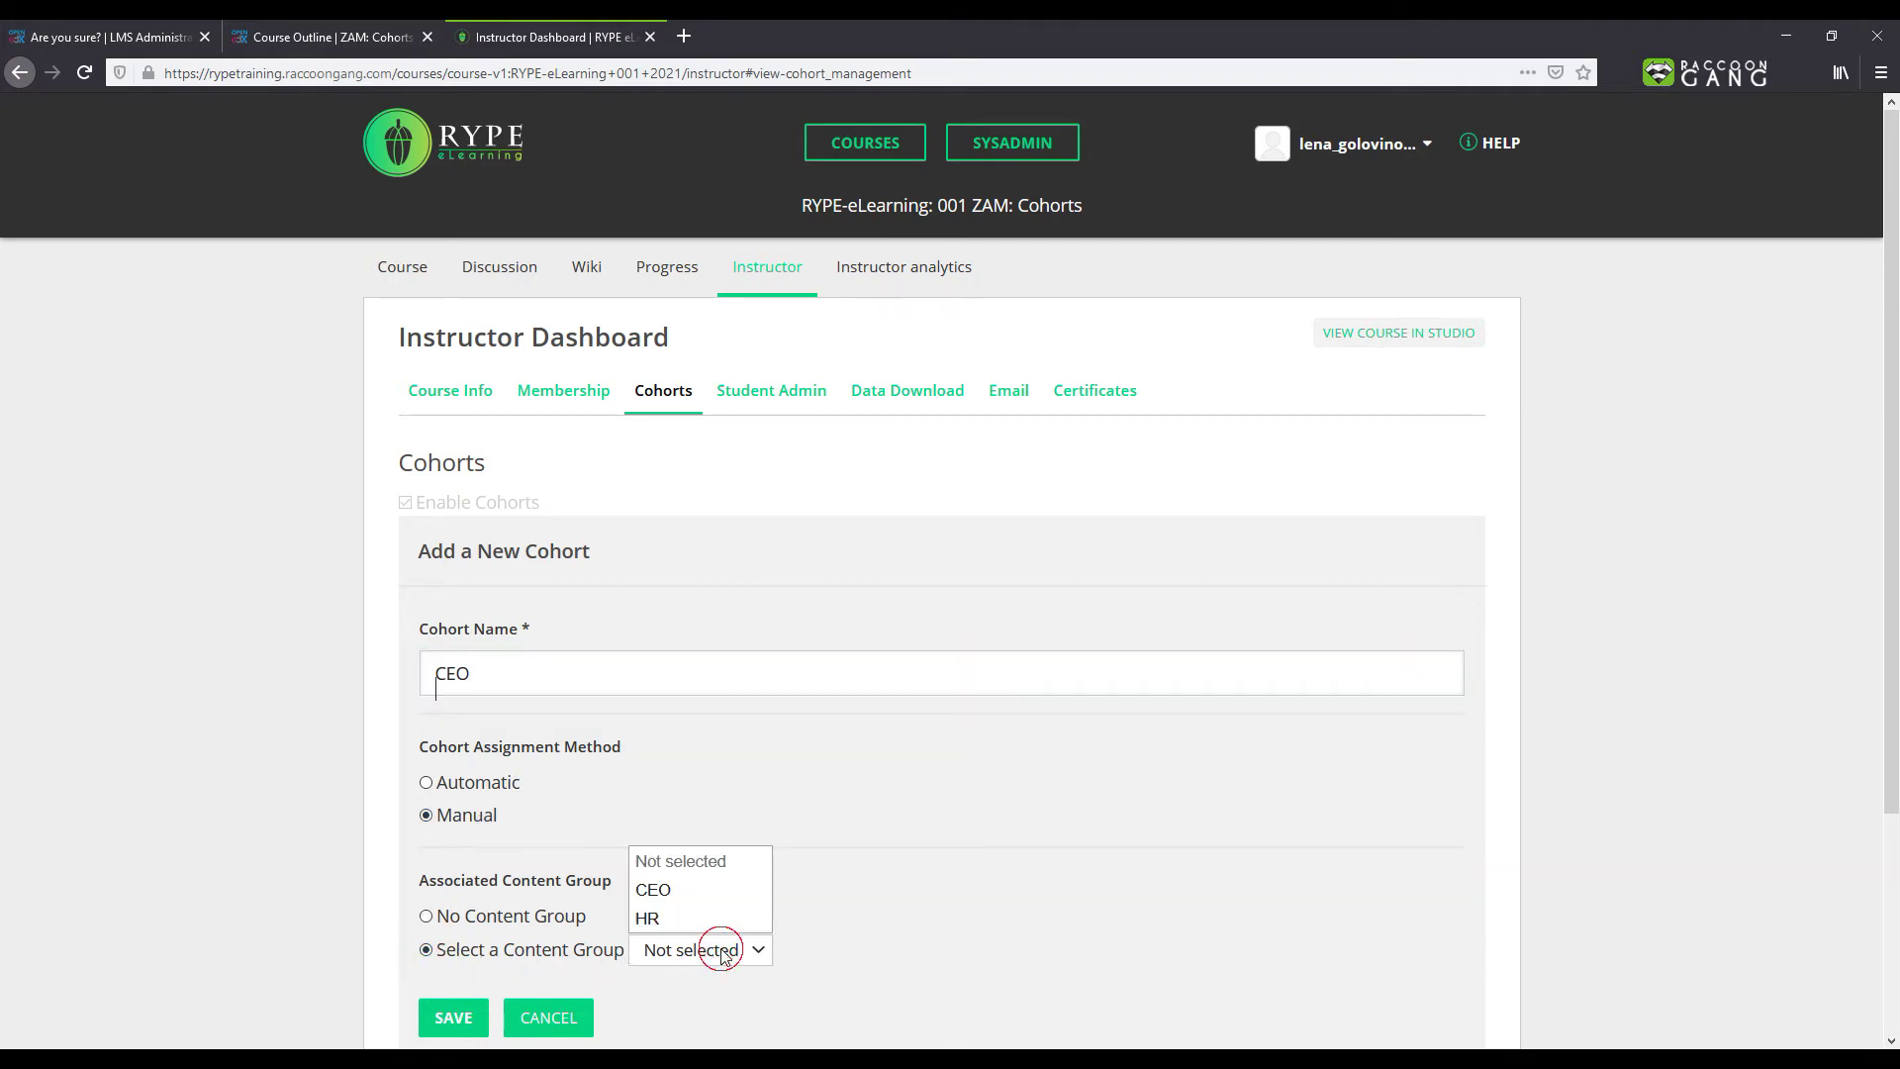
click(715, 890)
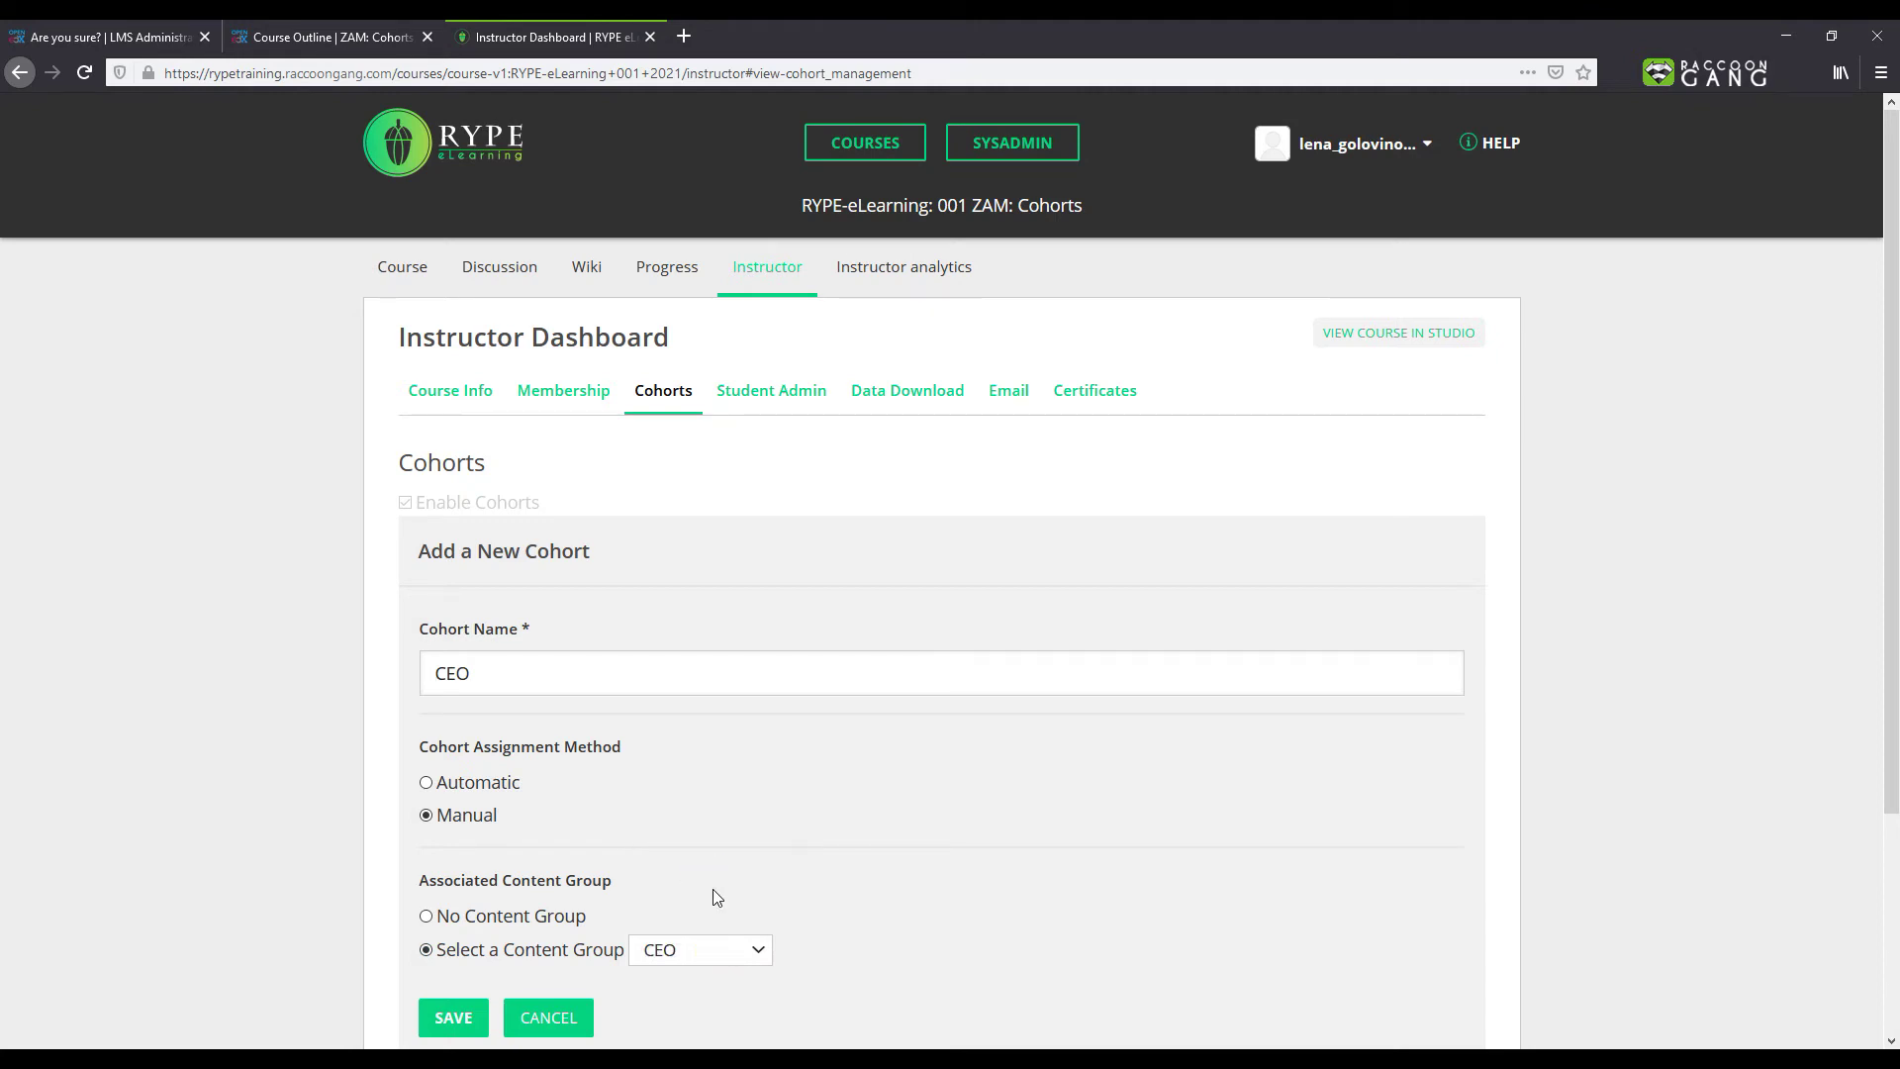
click(457, 1025)
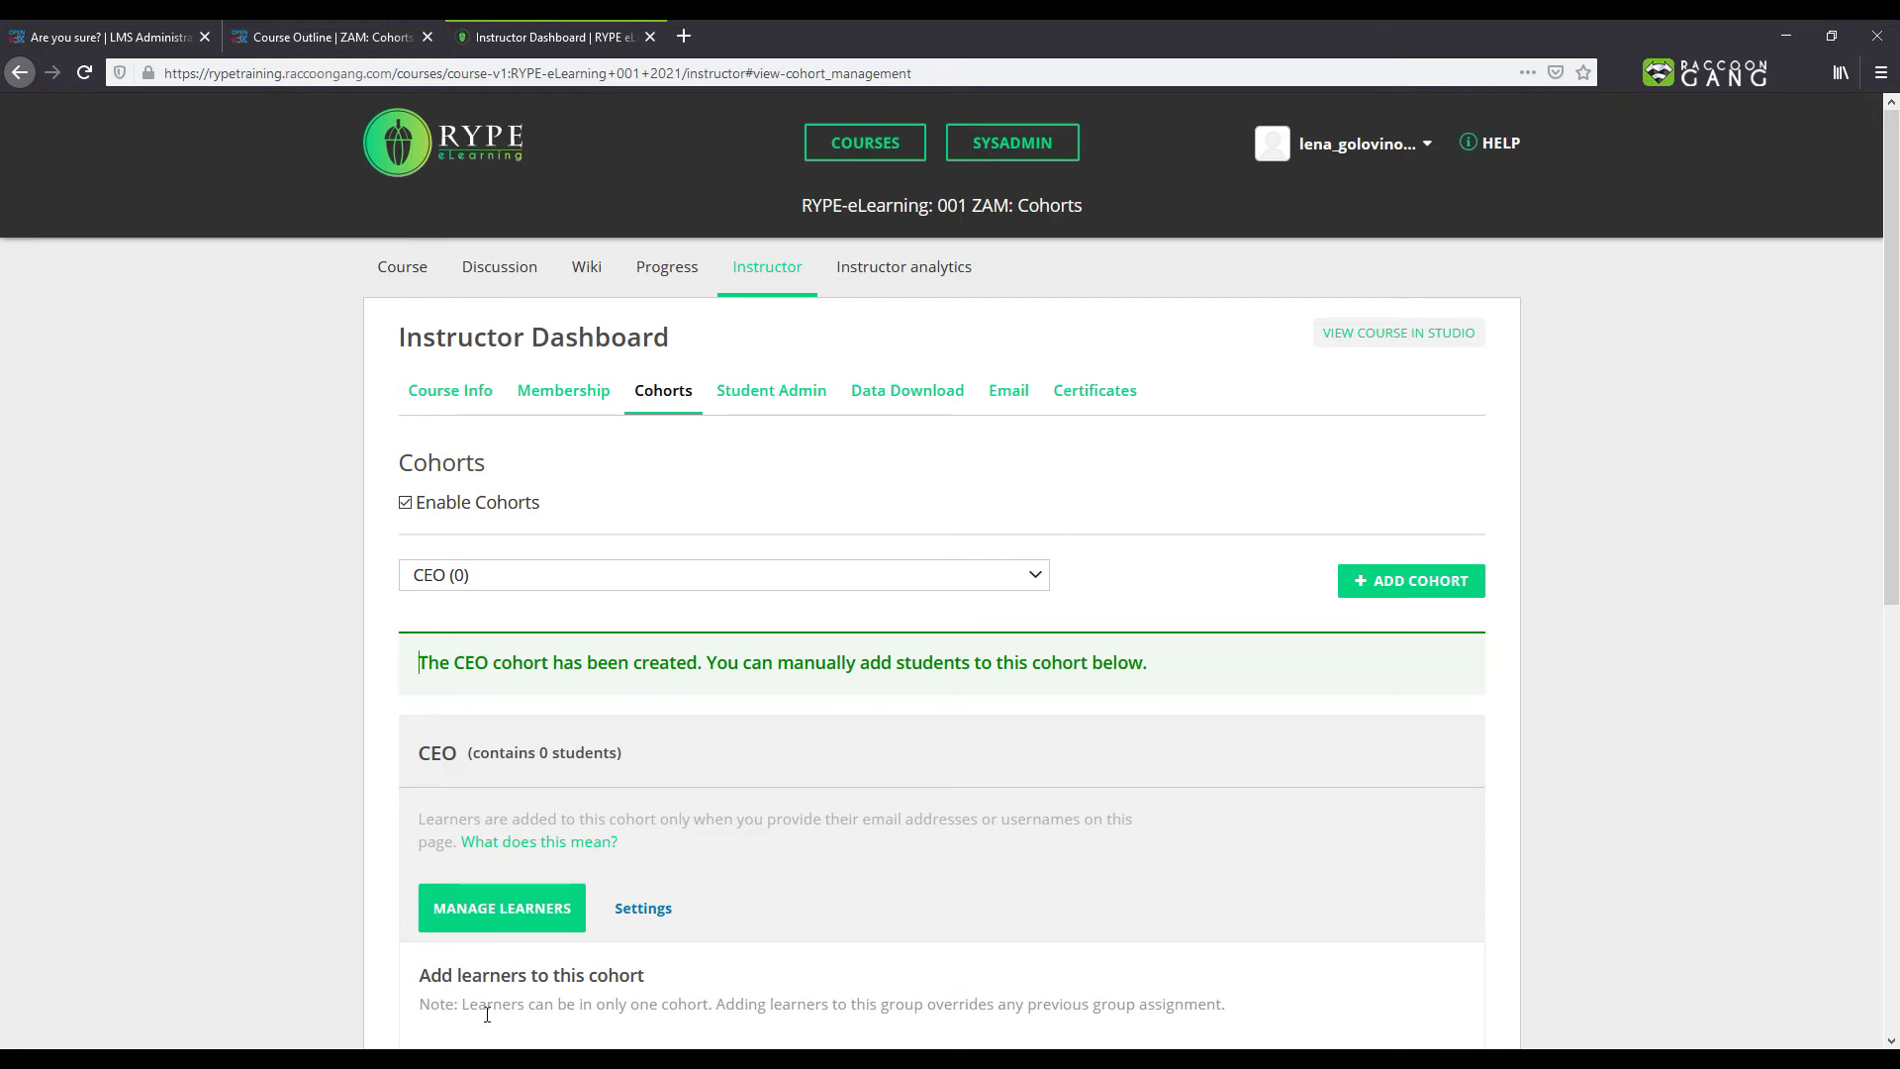
Step: Add a new cohort named HR, linked to the HR content group, and save it
click(1386, 581)
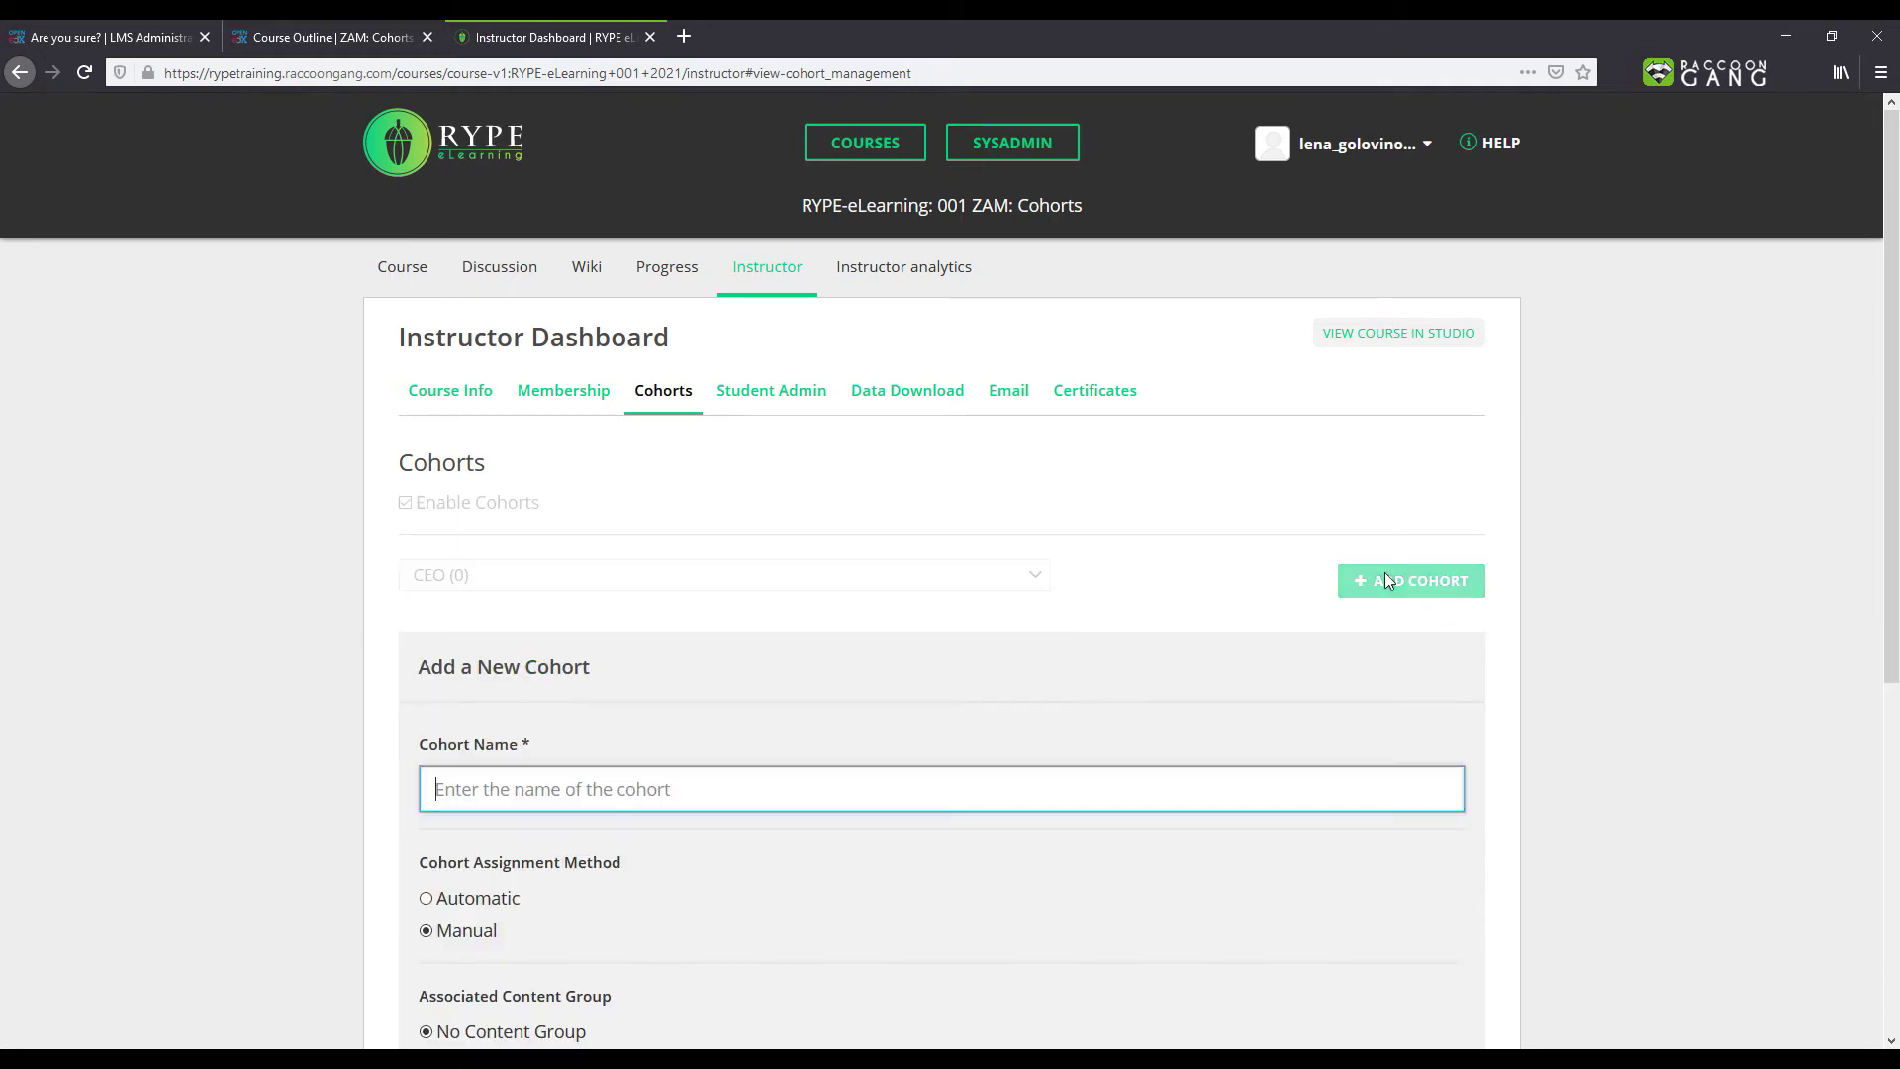
text(HR)
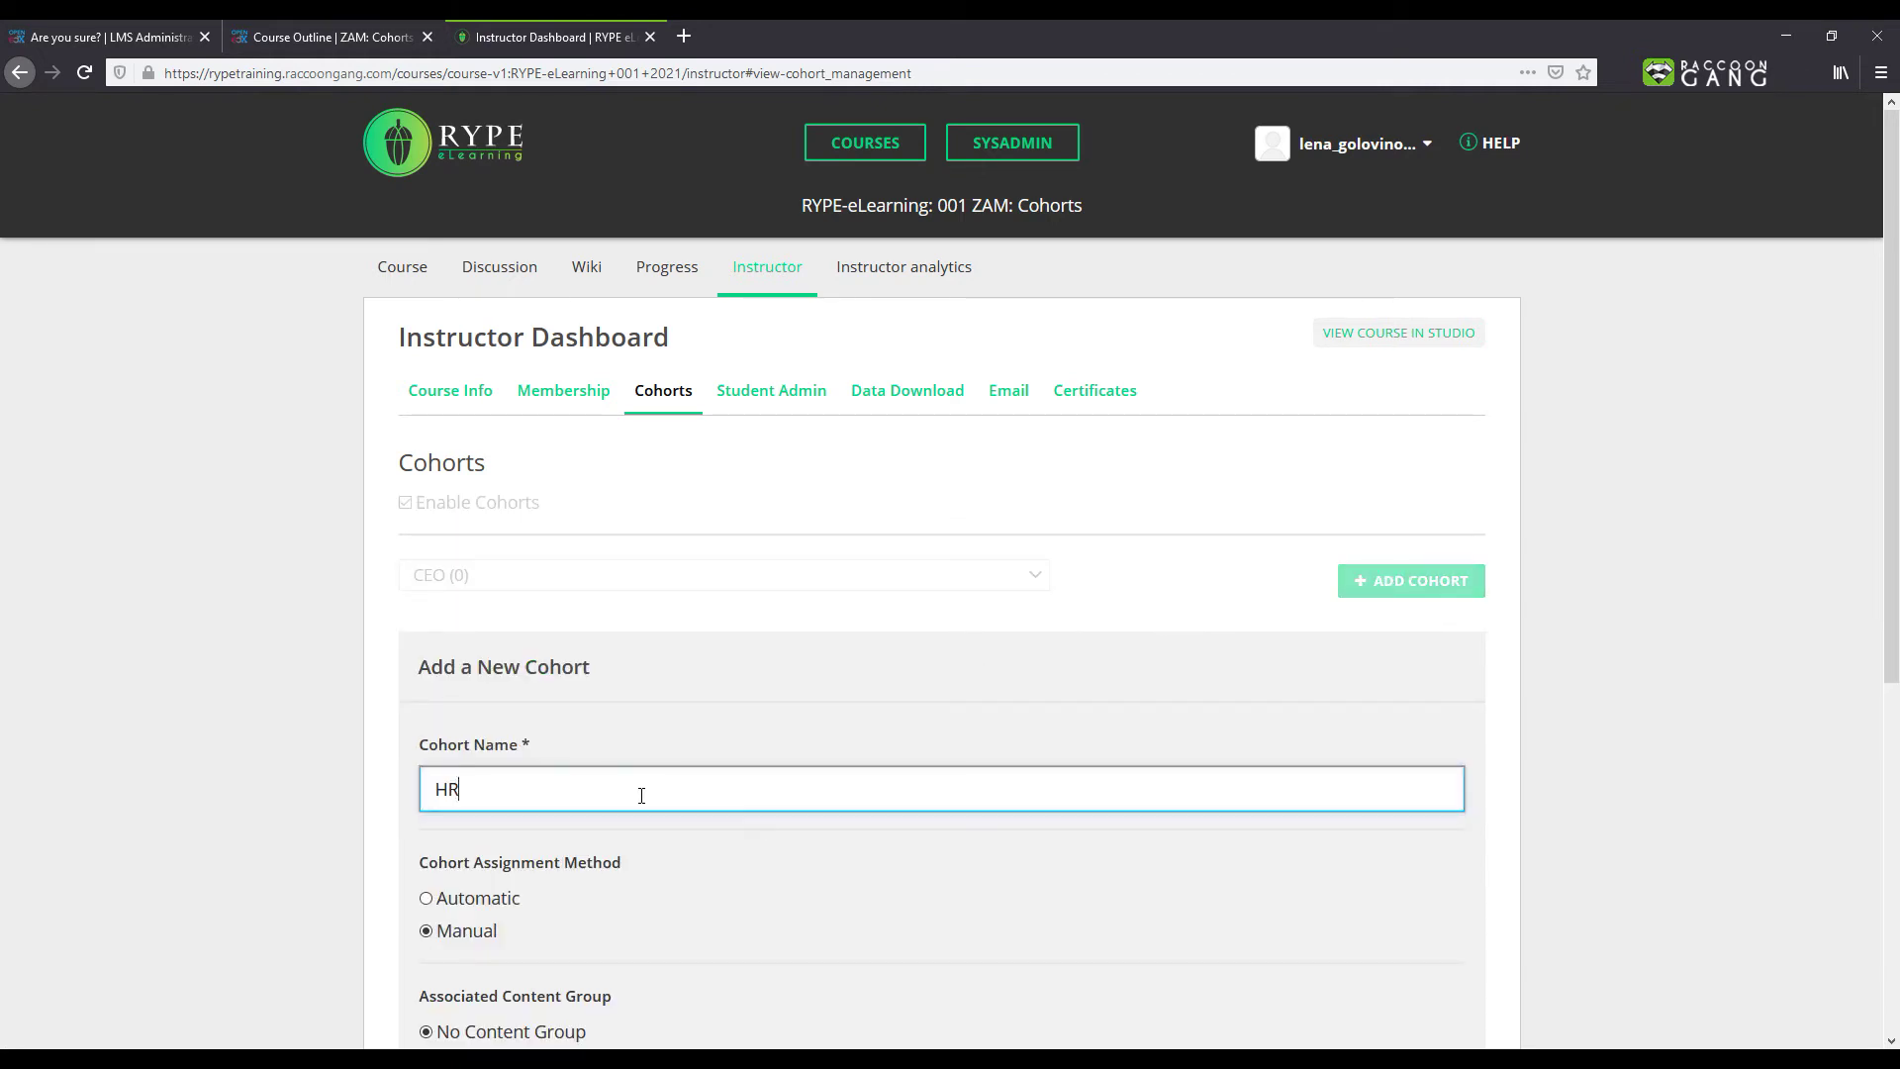
scroll(638, 794, down, 3)
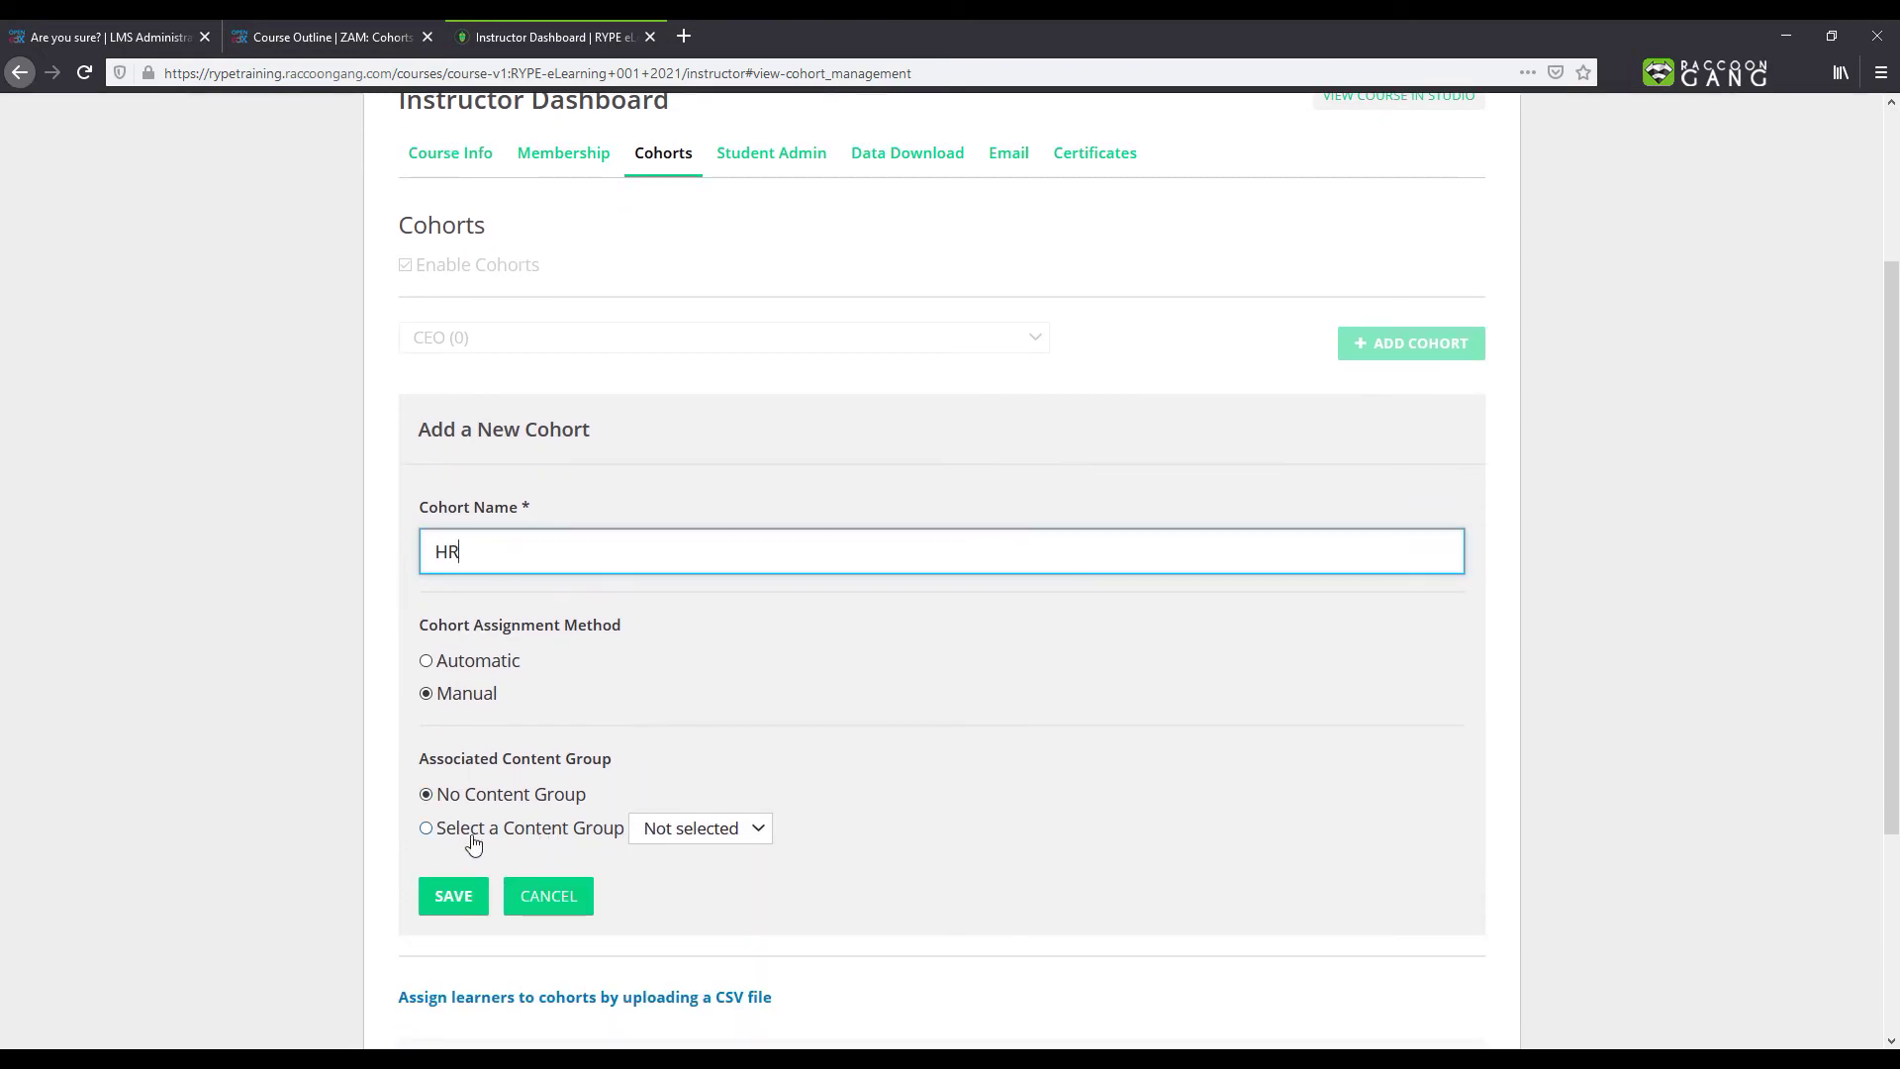
click(425, 831)
click(693, 828)
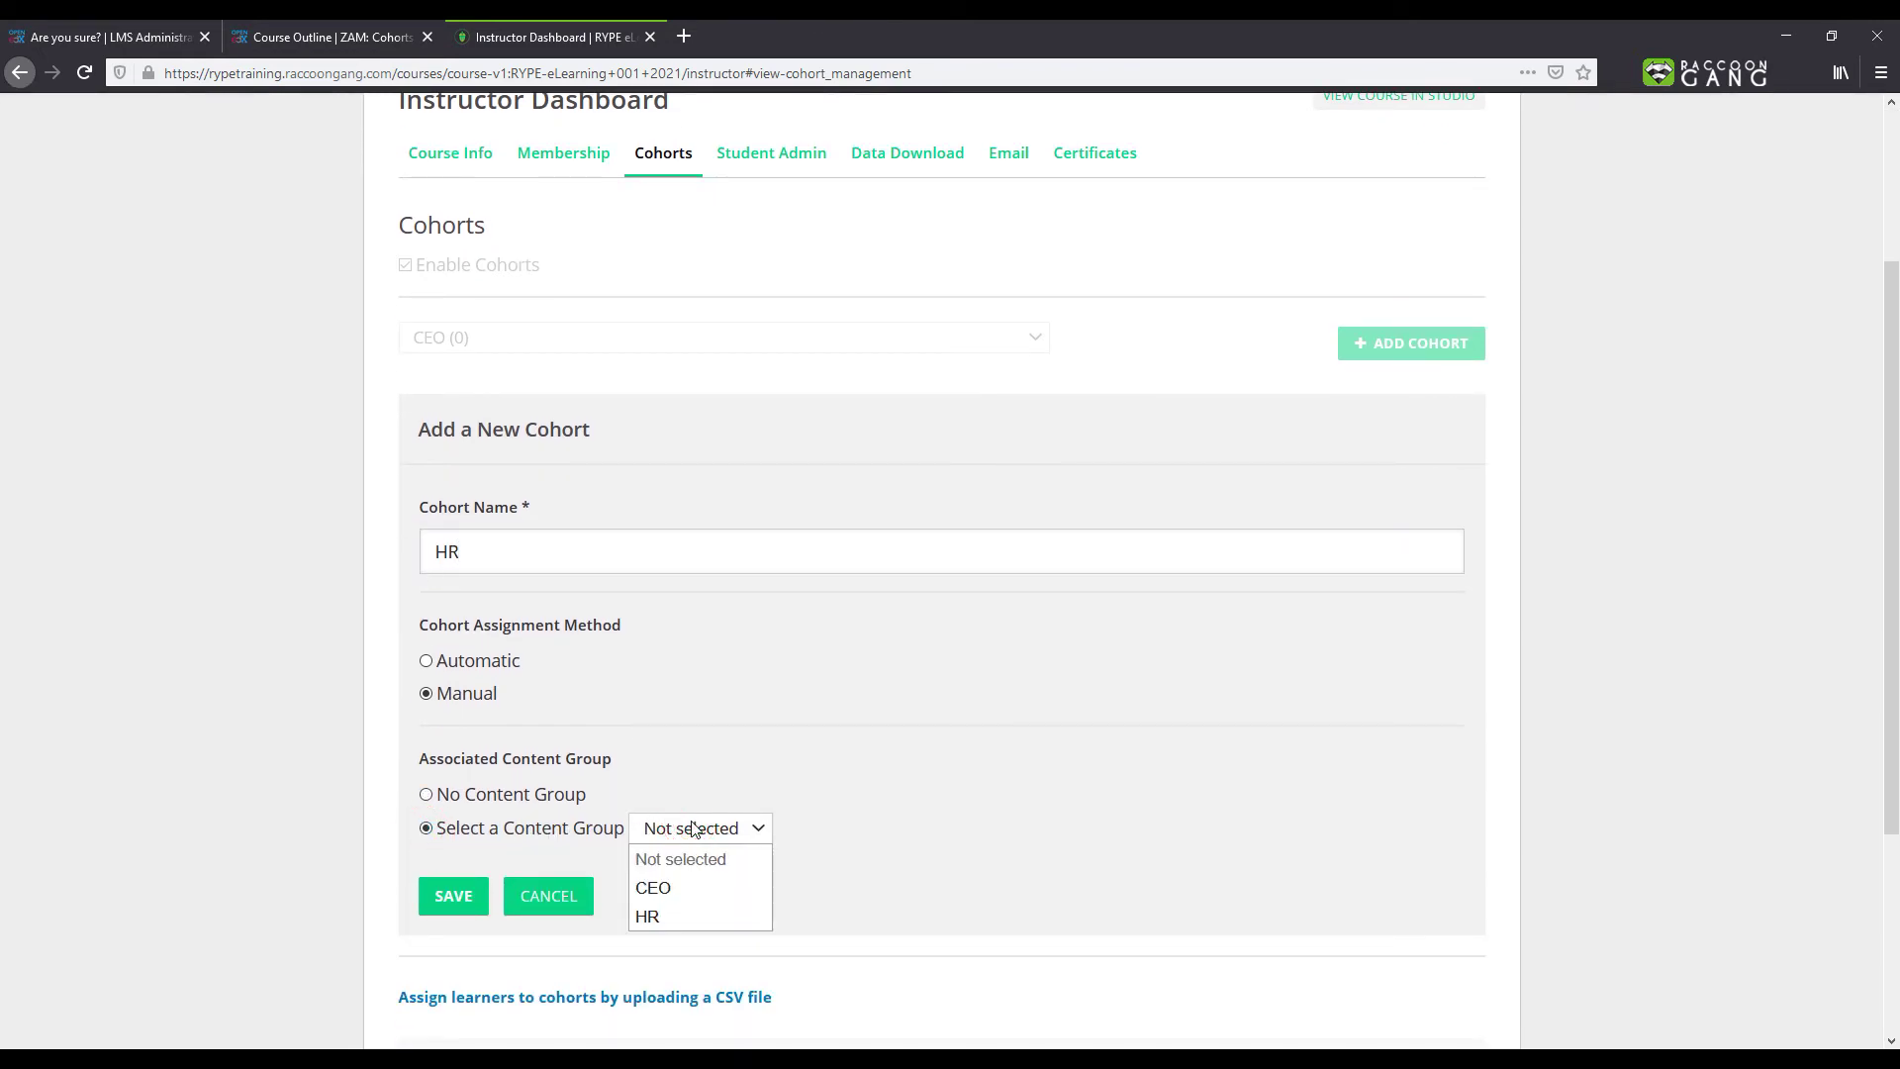
click(663, 916)
click(458, 896)
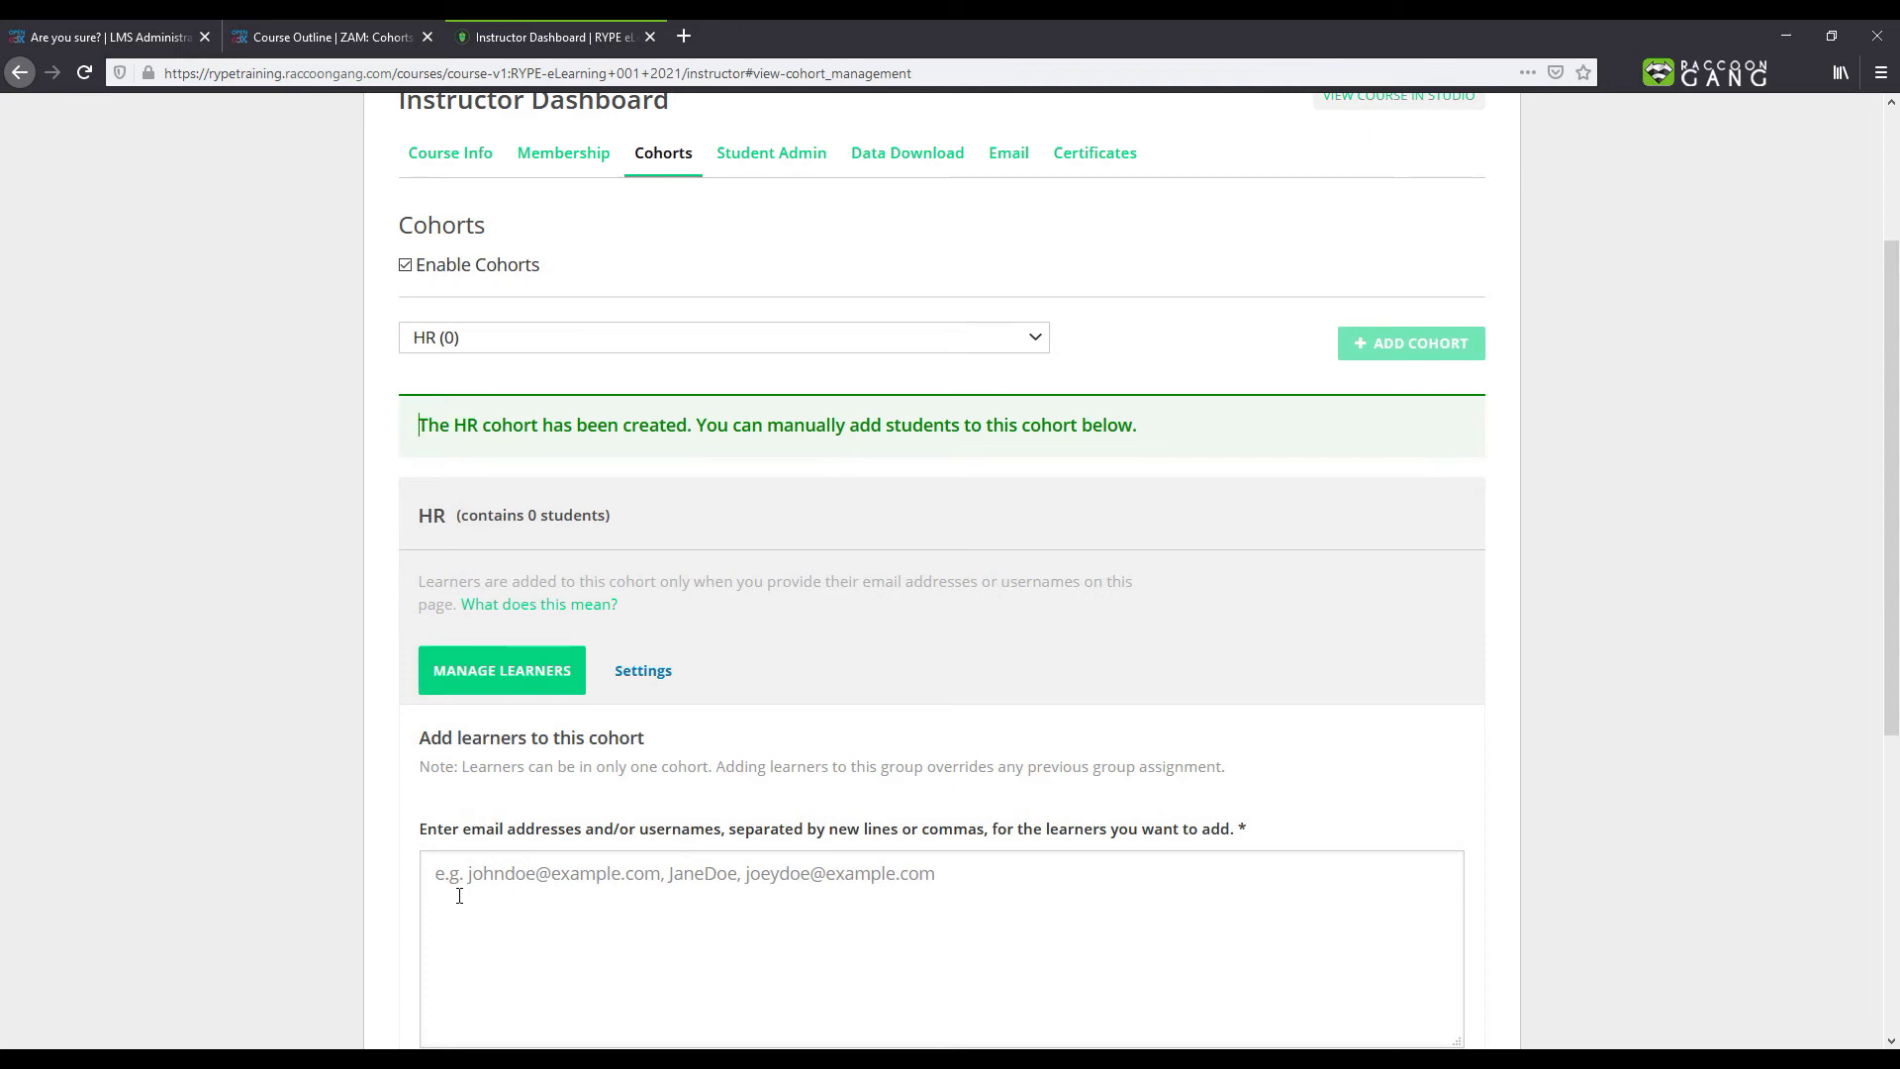
Step: Add three test learners' e-mail addresses to the HR cohort
click(441, 876)
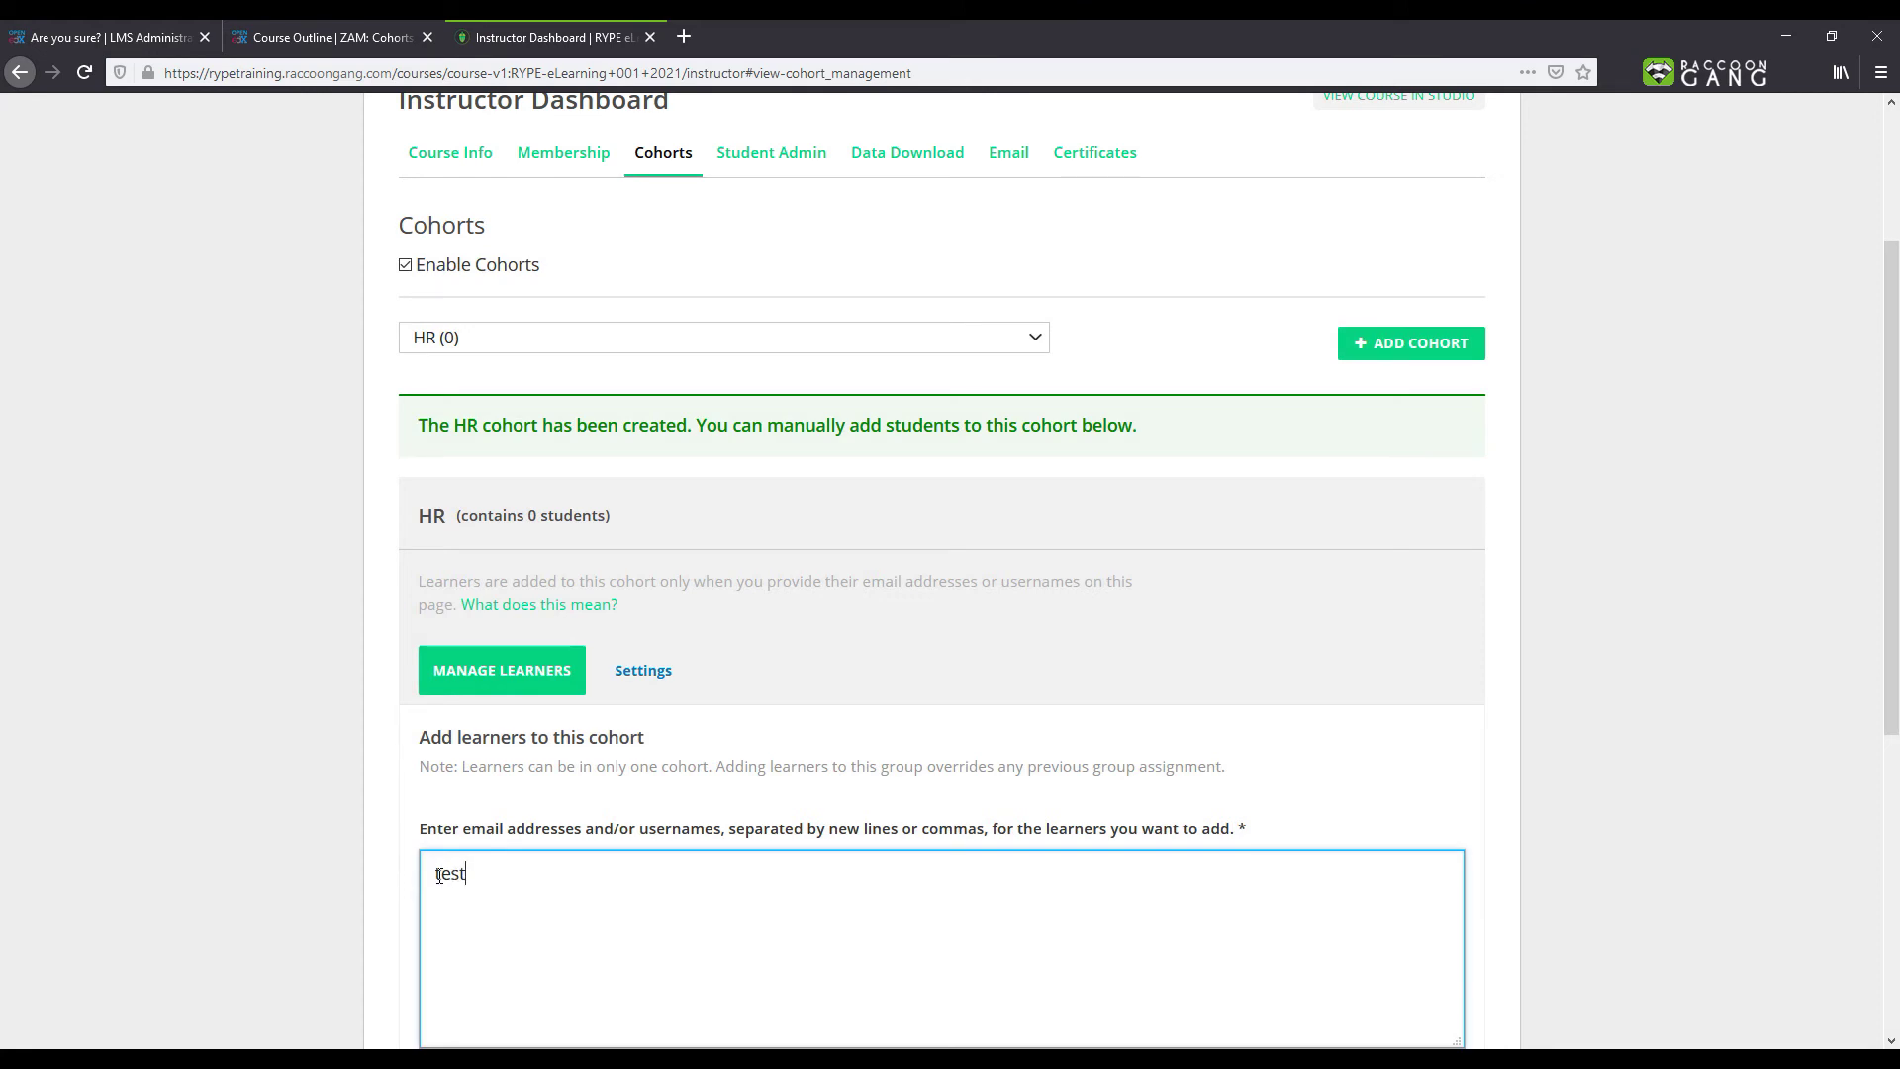
key(Return)
key(Return)
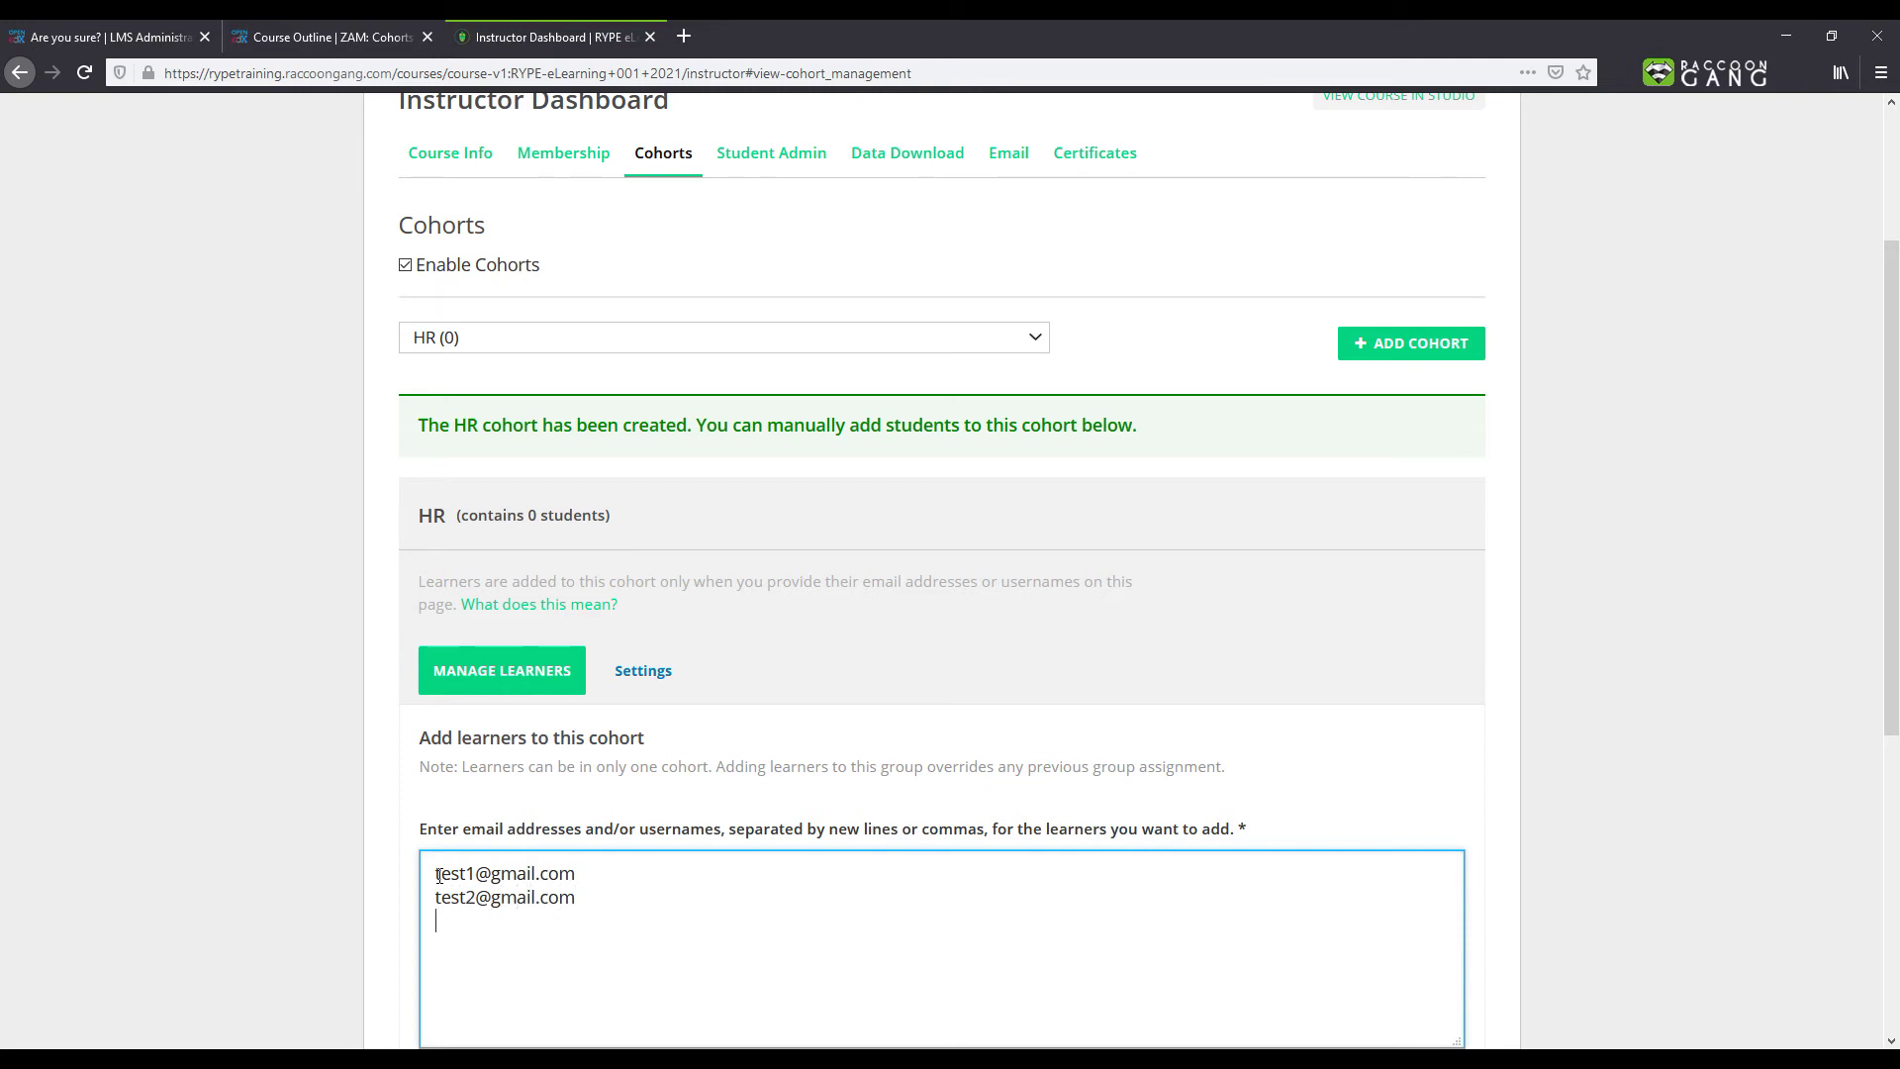
key(ctrl+v)
scroll(494, 856, down, 3)
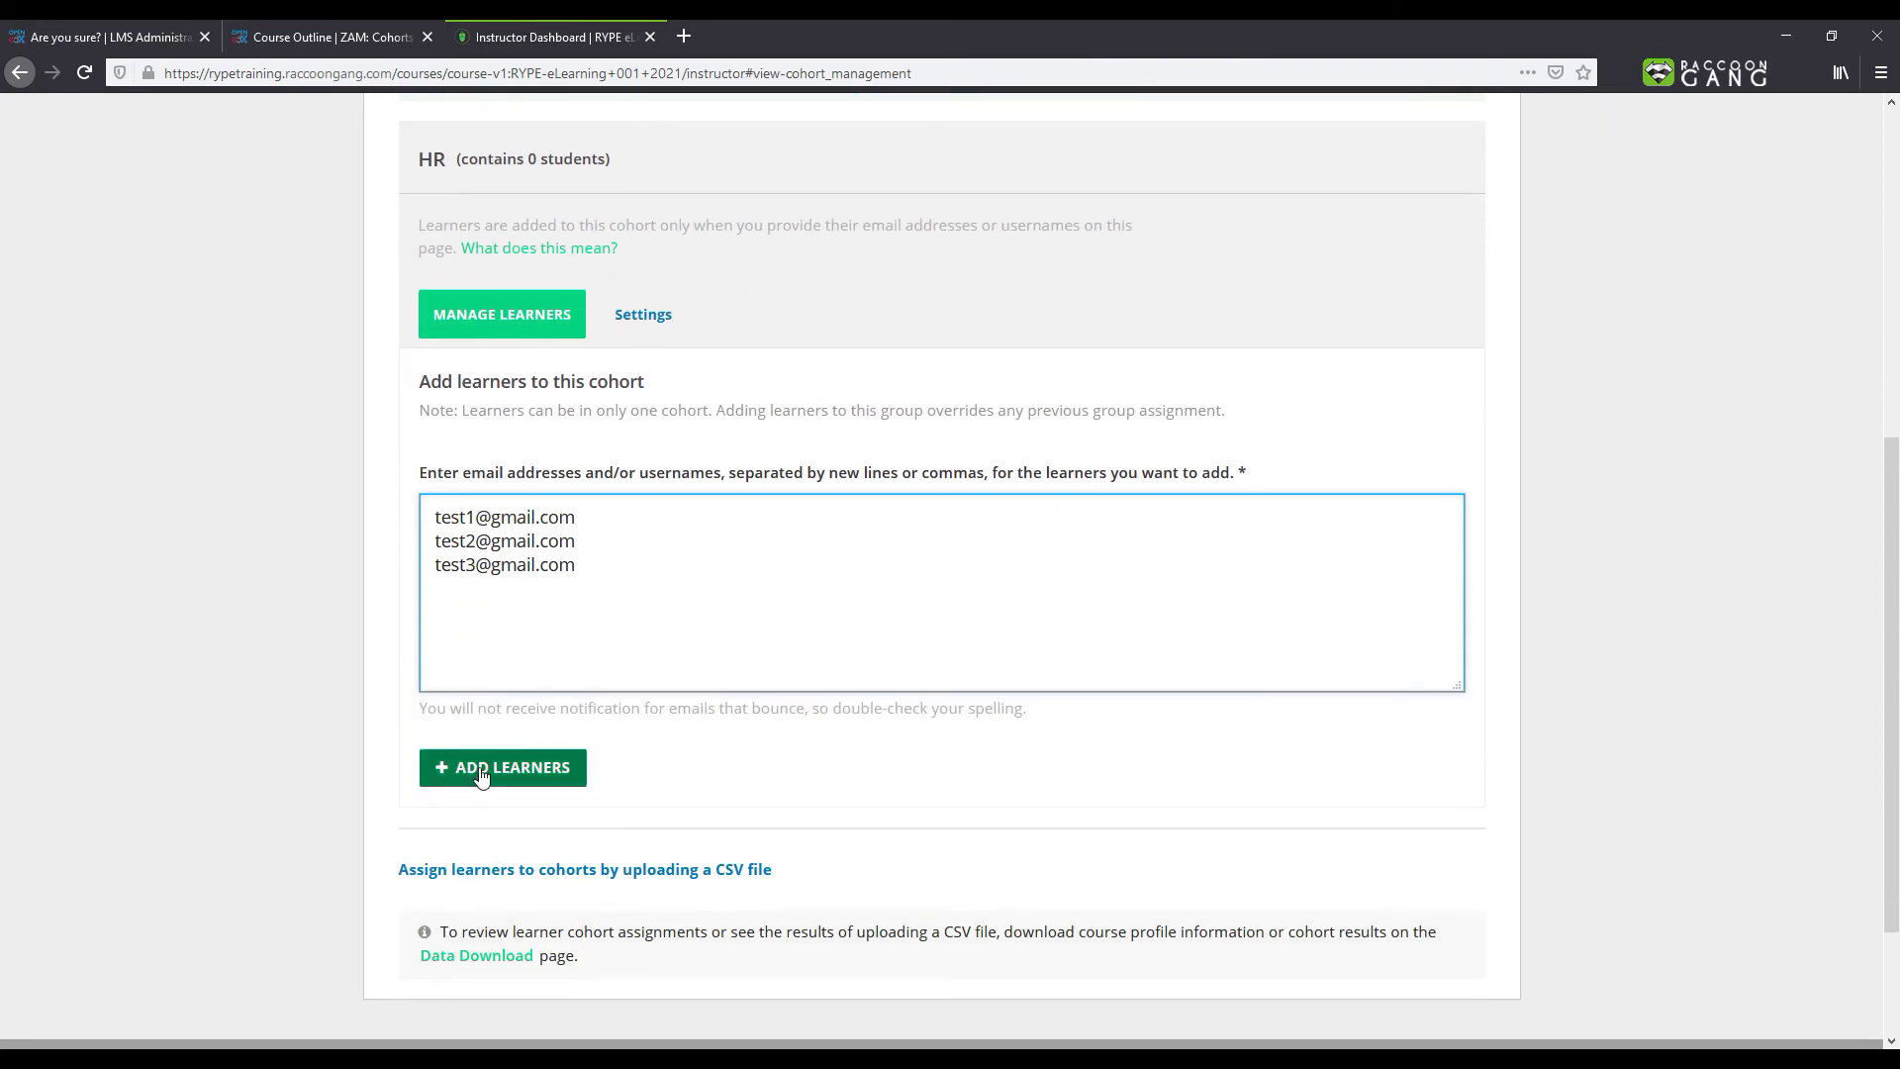
click(480, 772)
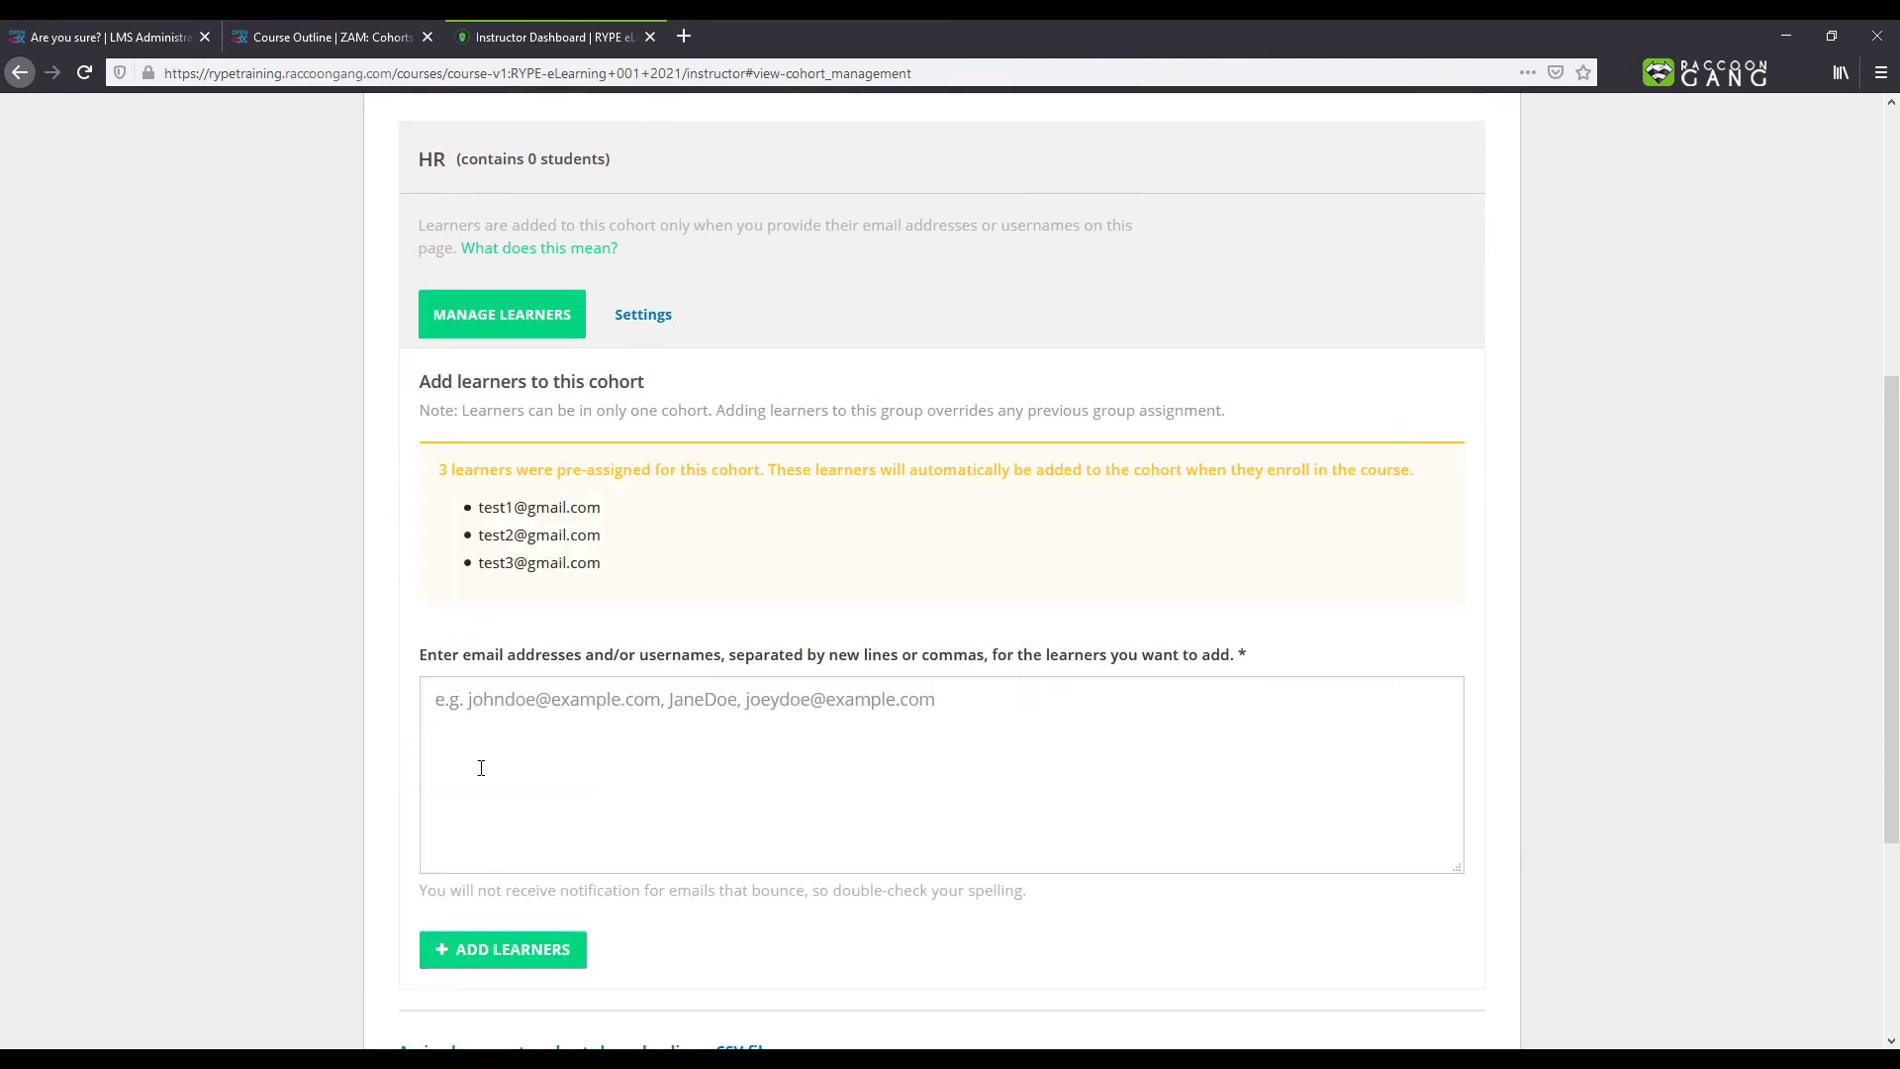
Step: Switch to the CEO cohort and add two learners by their pasted e-mail addresses
scroll(481, 768, up, 5)
click(485, 576)
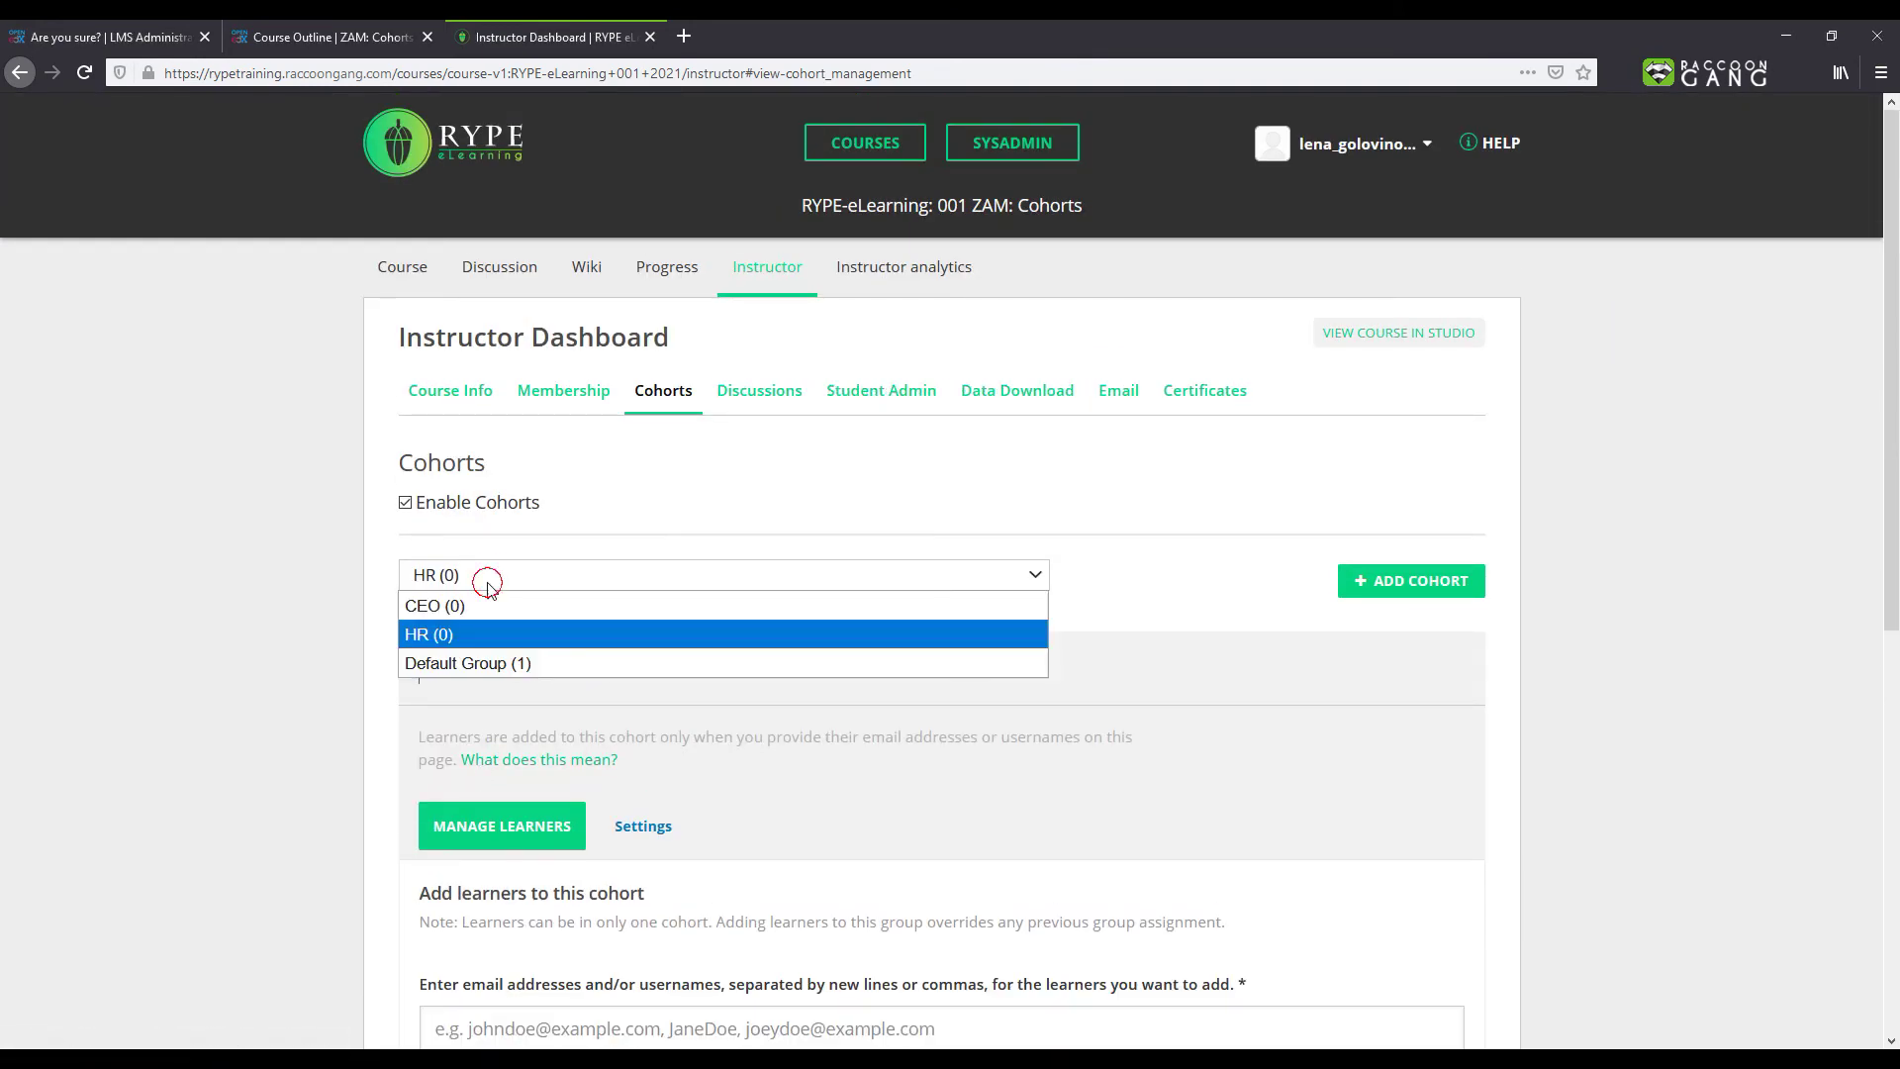
click(484, 597)
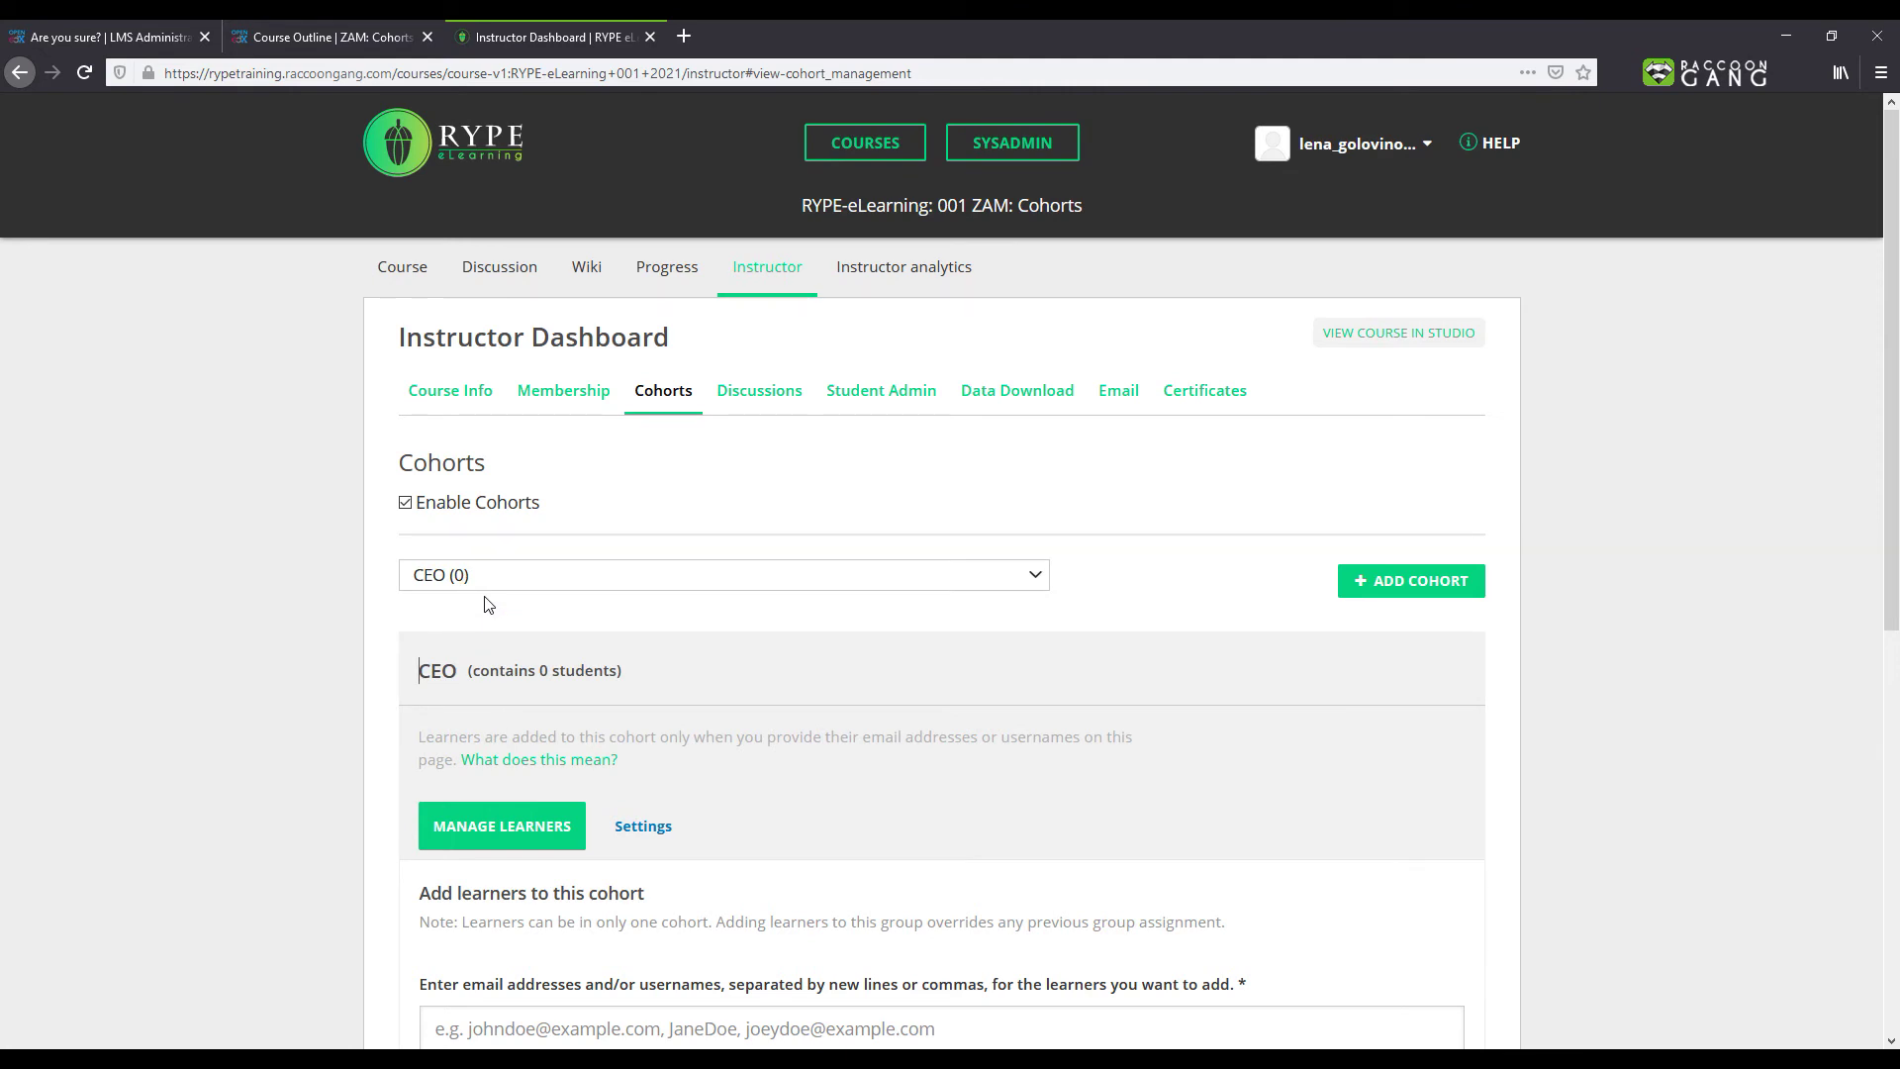
scroll(485, 608, down, 5)
click(474, 511)
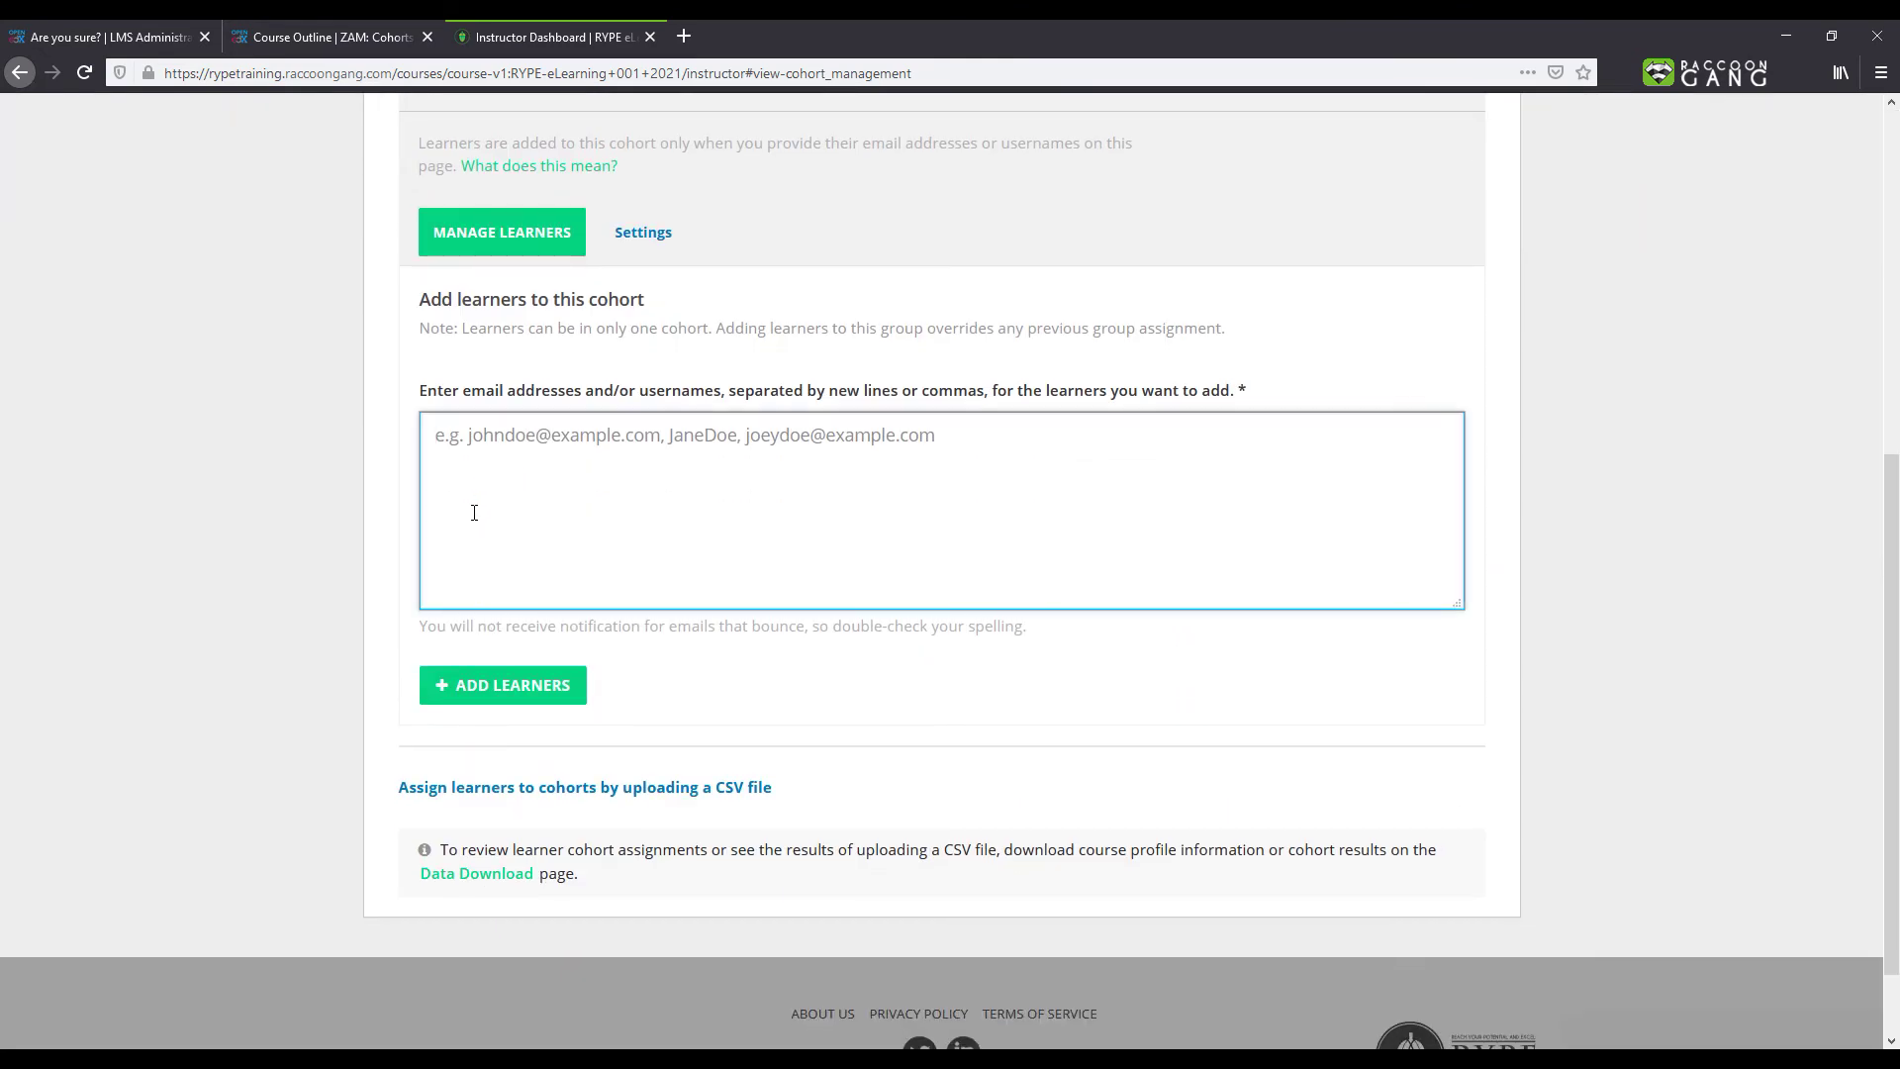
key(ctrl+v)
click(479, 684)
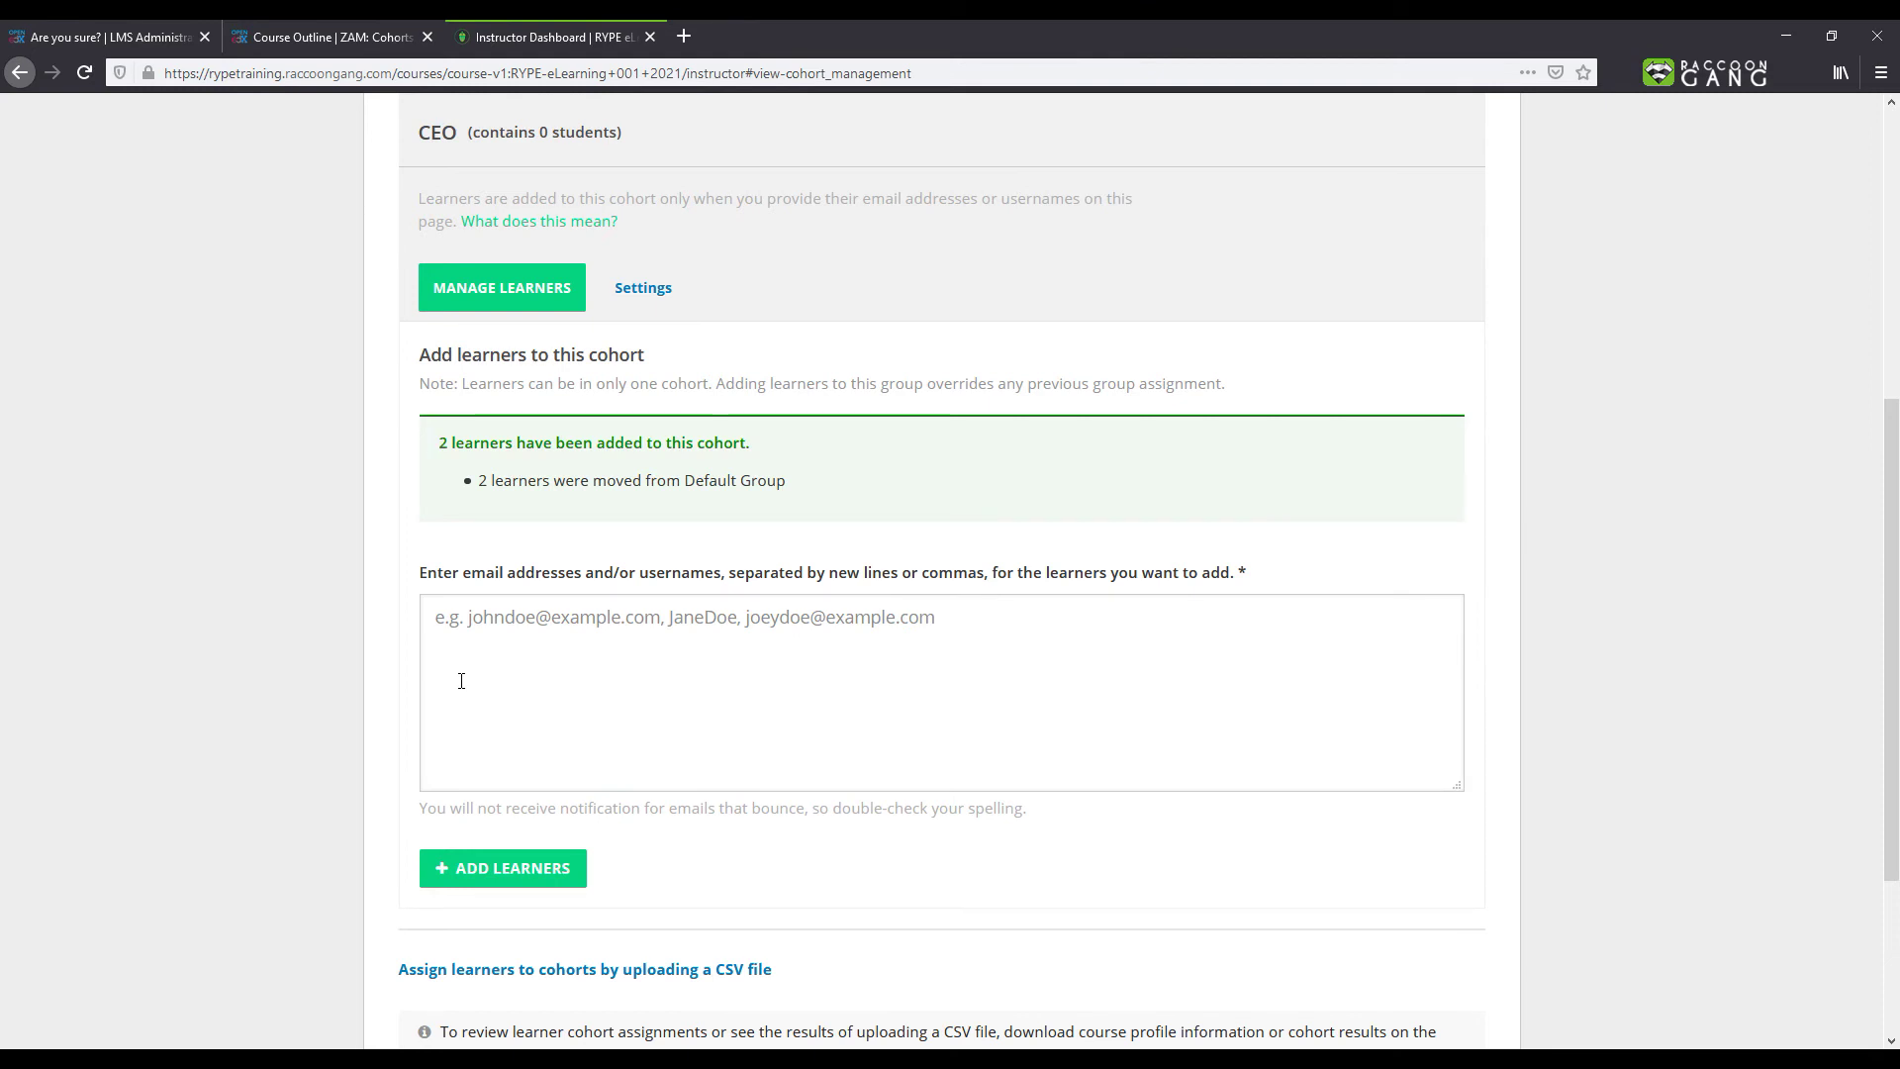
scroll(461, 680, up, 4)
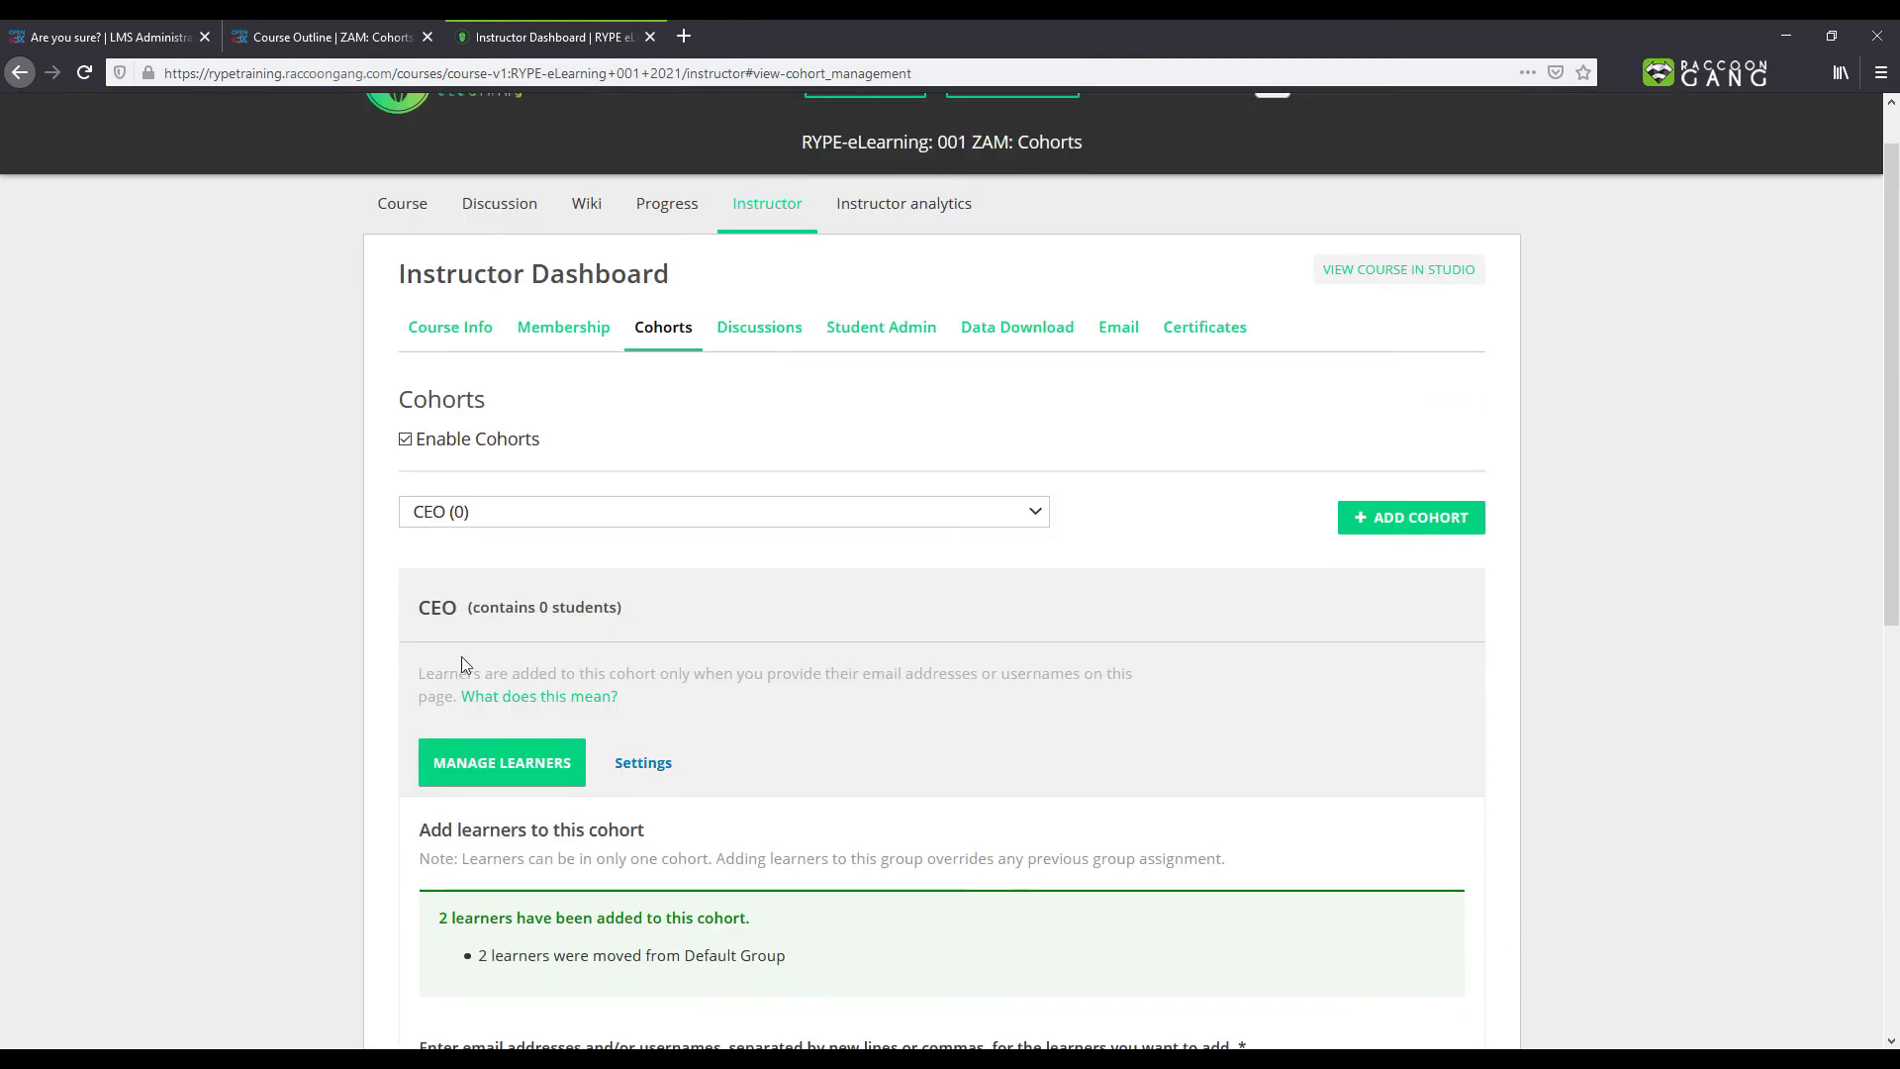
click(473, 511)
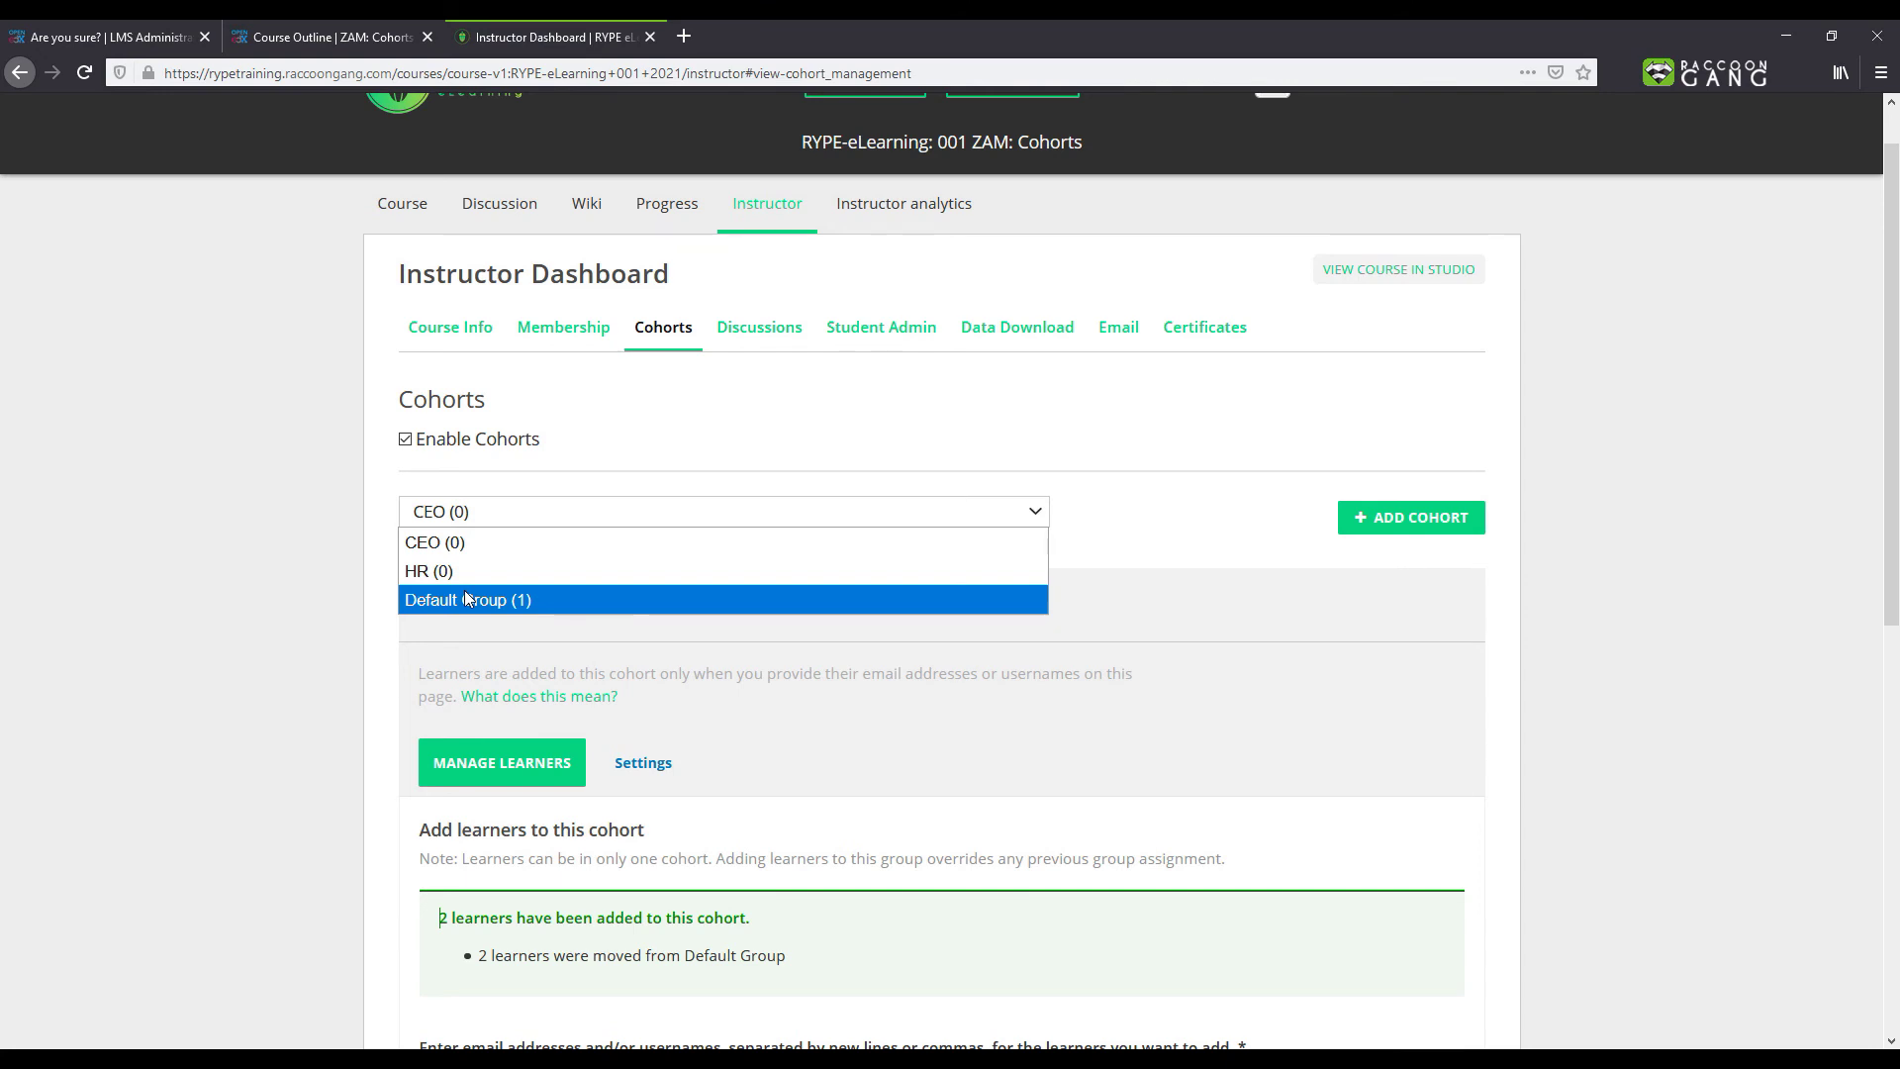
Step: Rename the Default Group cohort to 'All members', then go to the Course outline
click(467, 599)
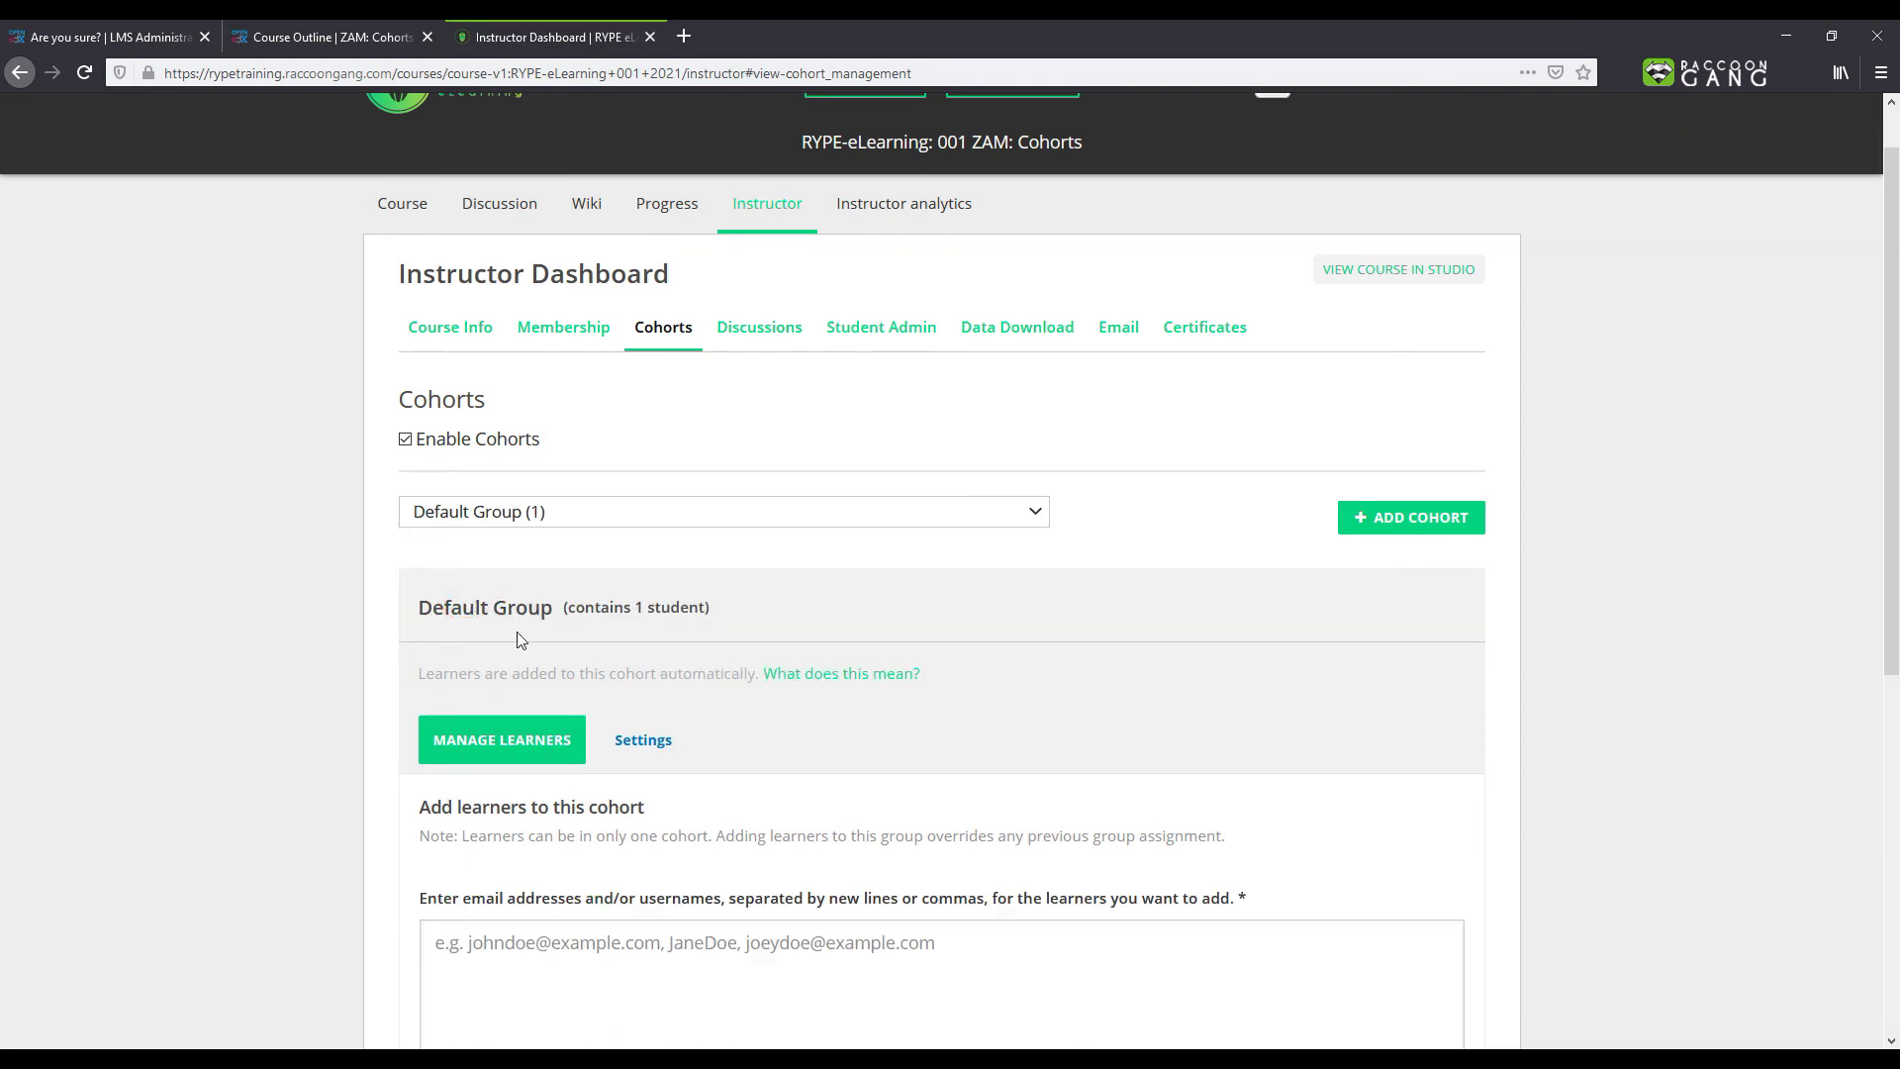
click(634, 744)
click(614, 859)
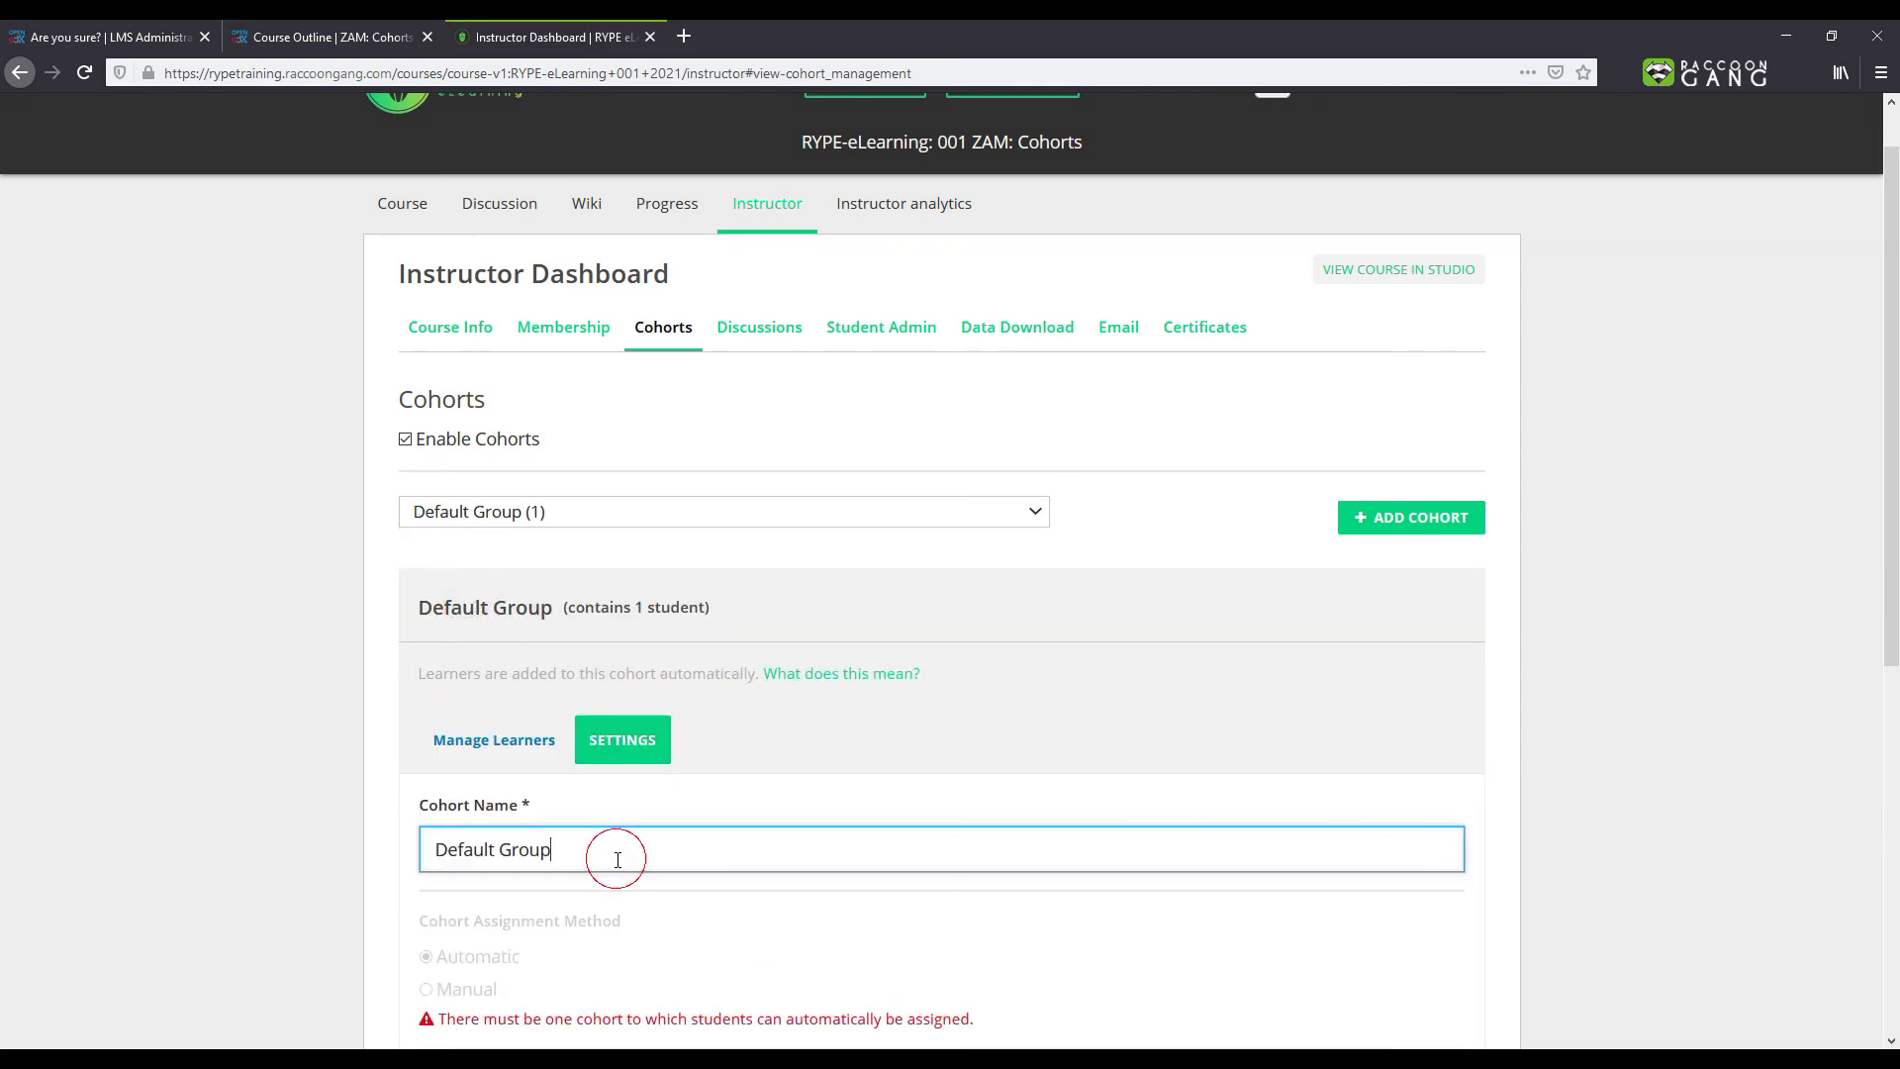
key(ctrl+a)
text(All members)
scroll(618, 859, down, 3)
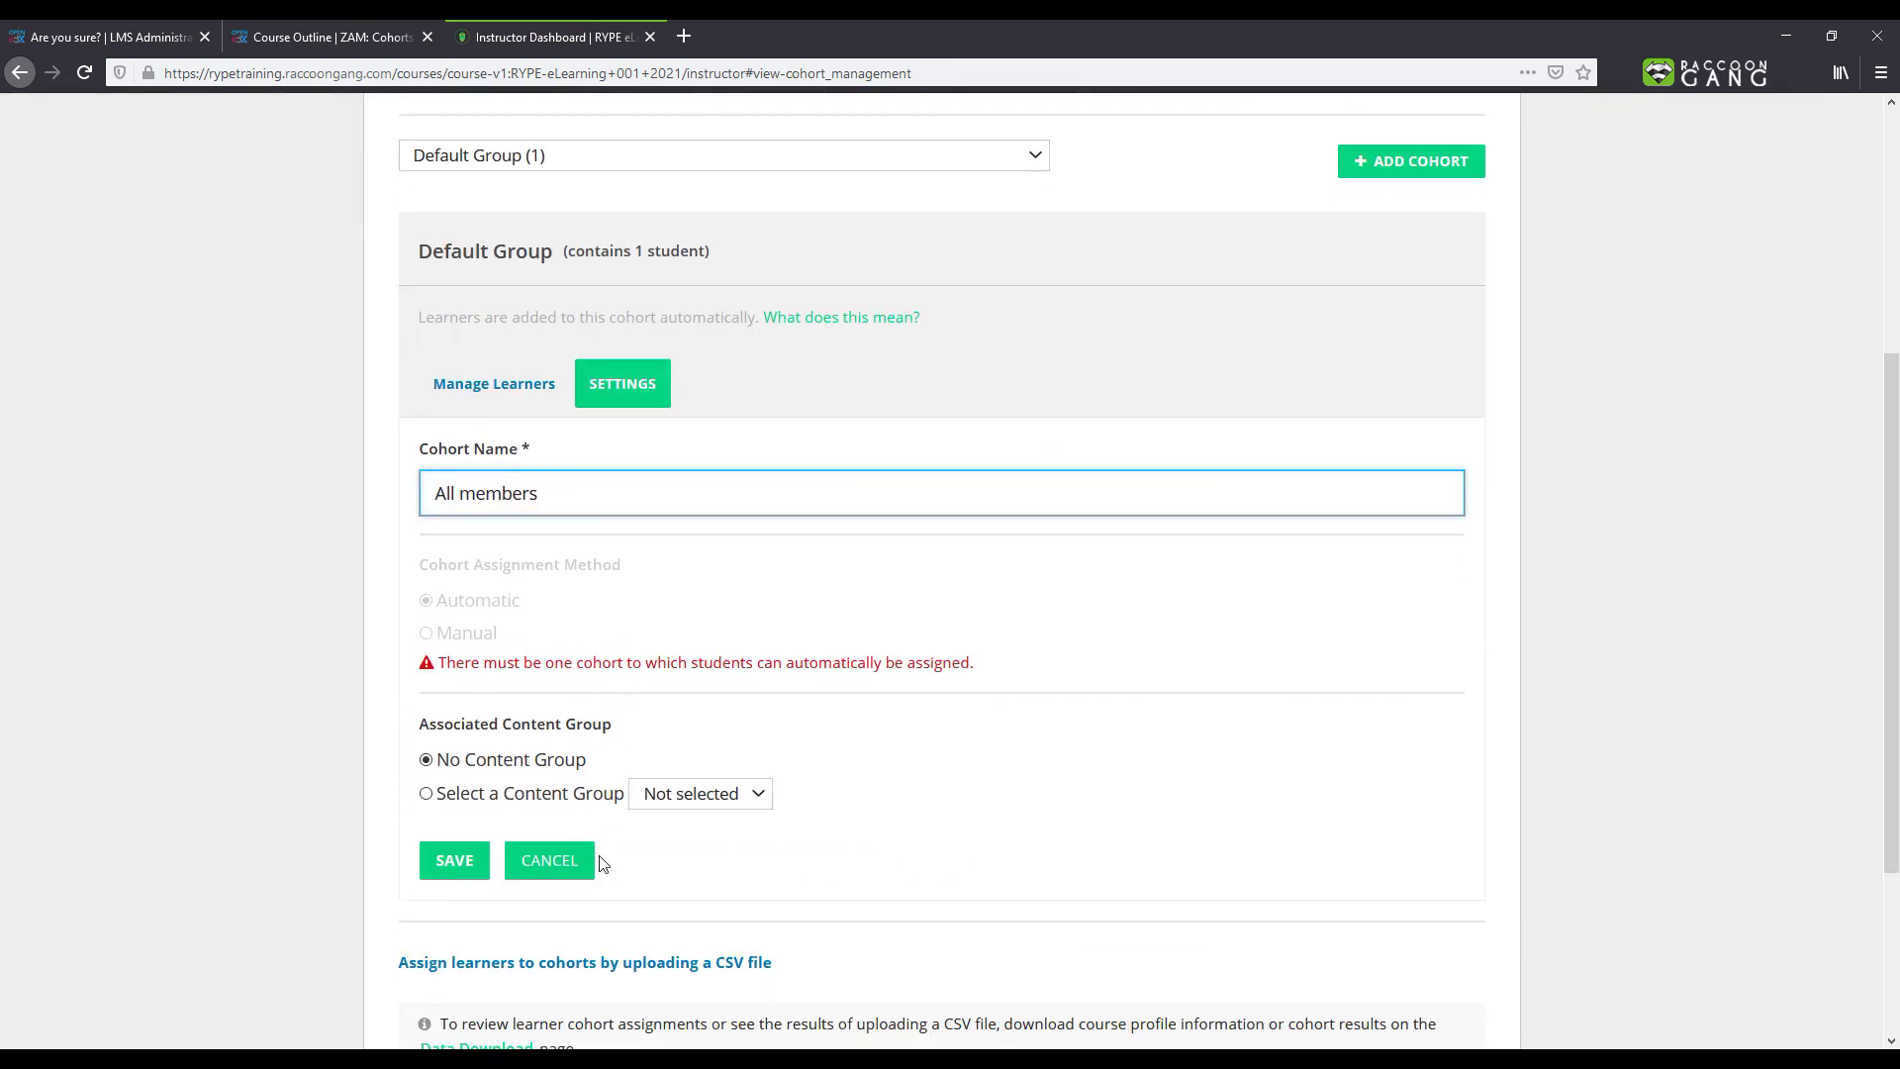
click(447, 867)
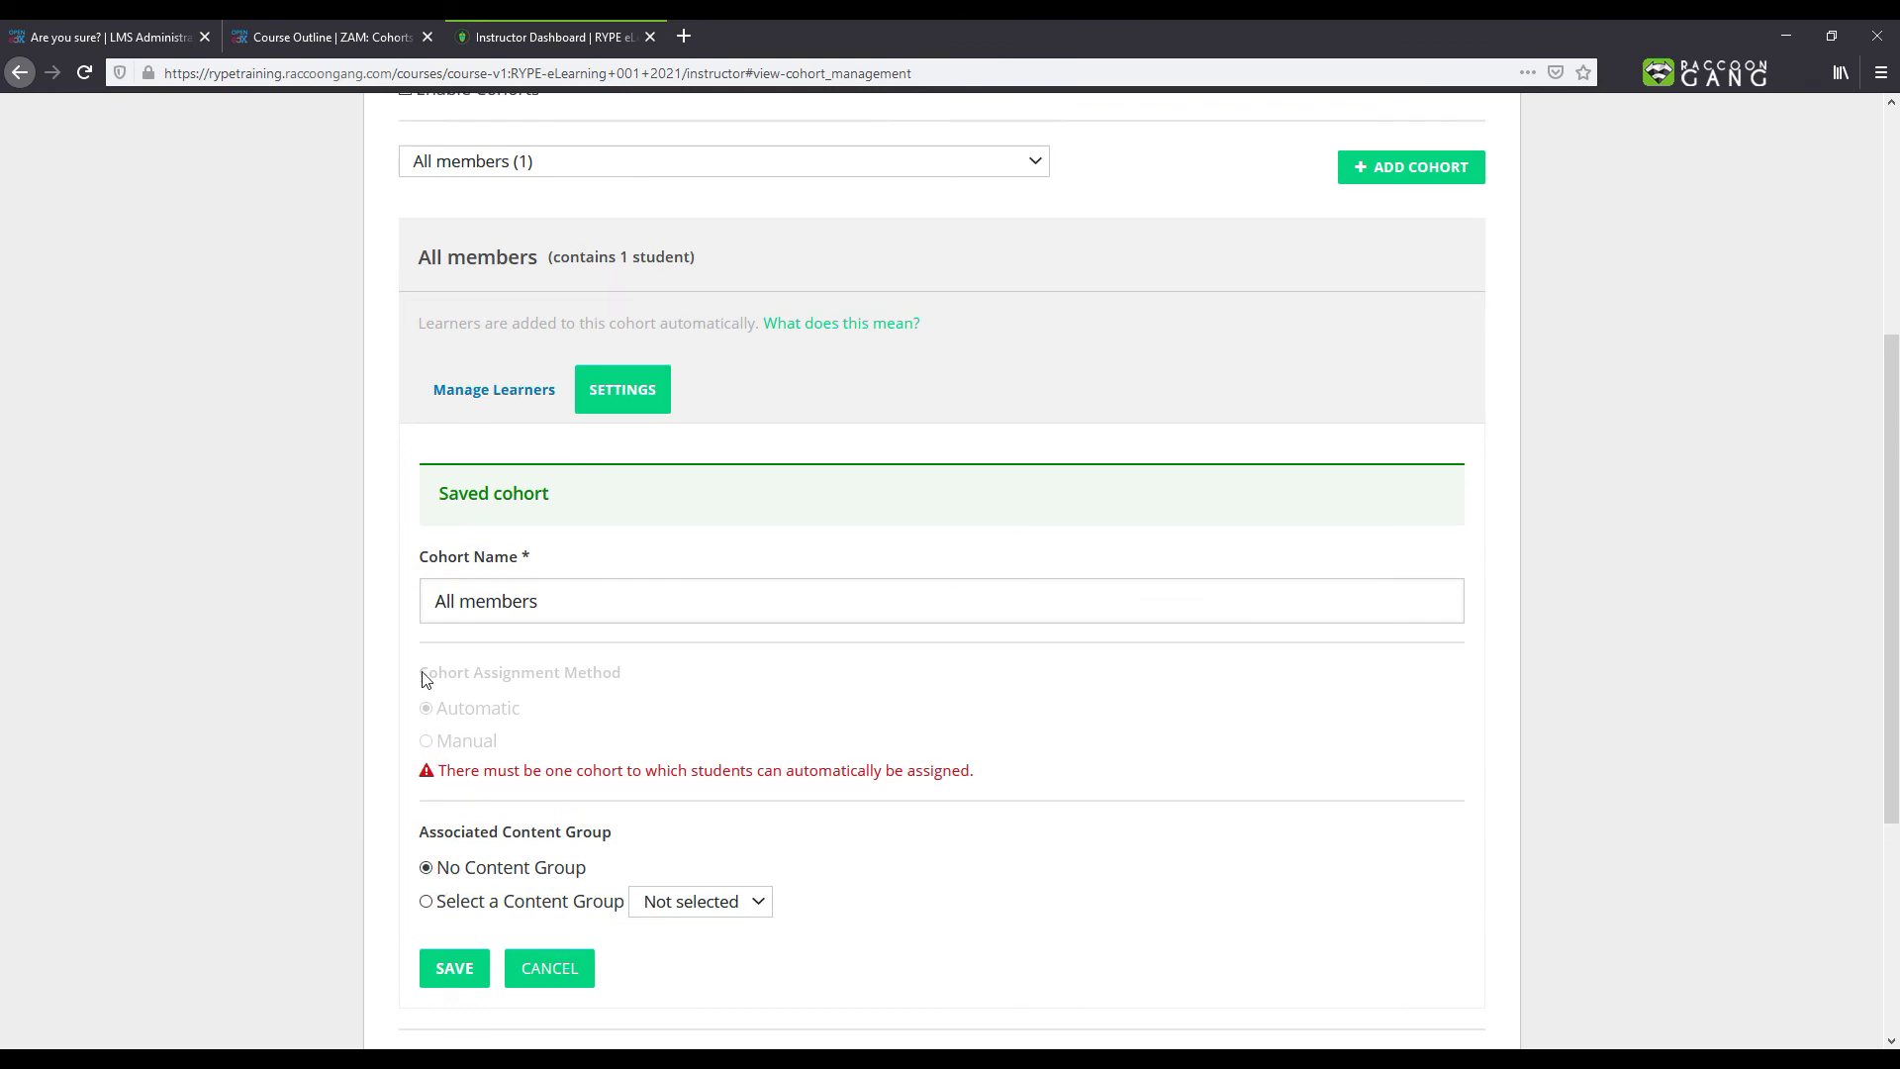
scroll(423, 678, up, 4)
click(386, 272)
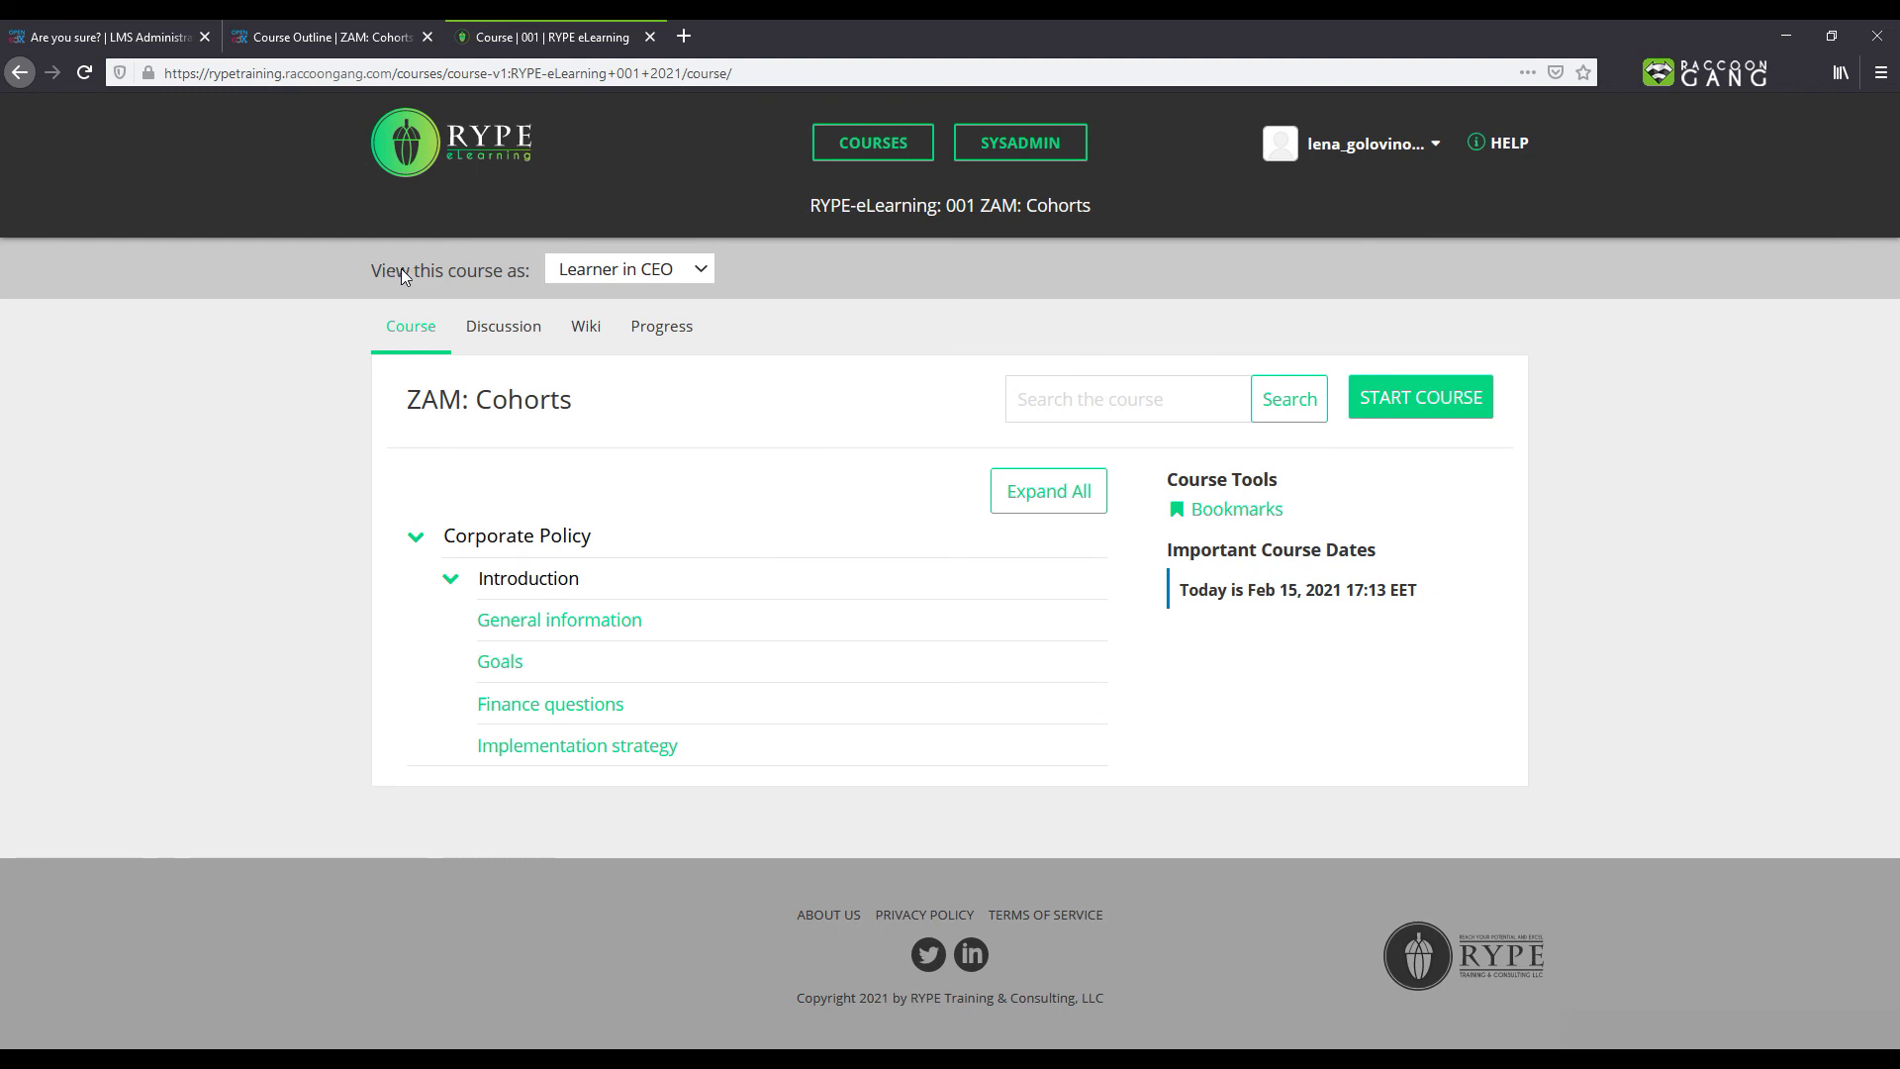
Step: Preview the course as Learner in HR, then as a plain Learner
click(599, 270)
click(607, 414)
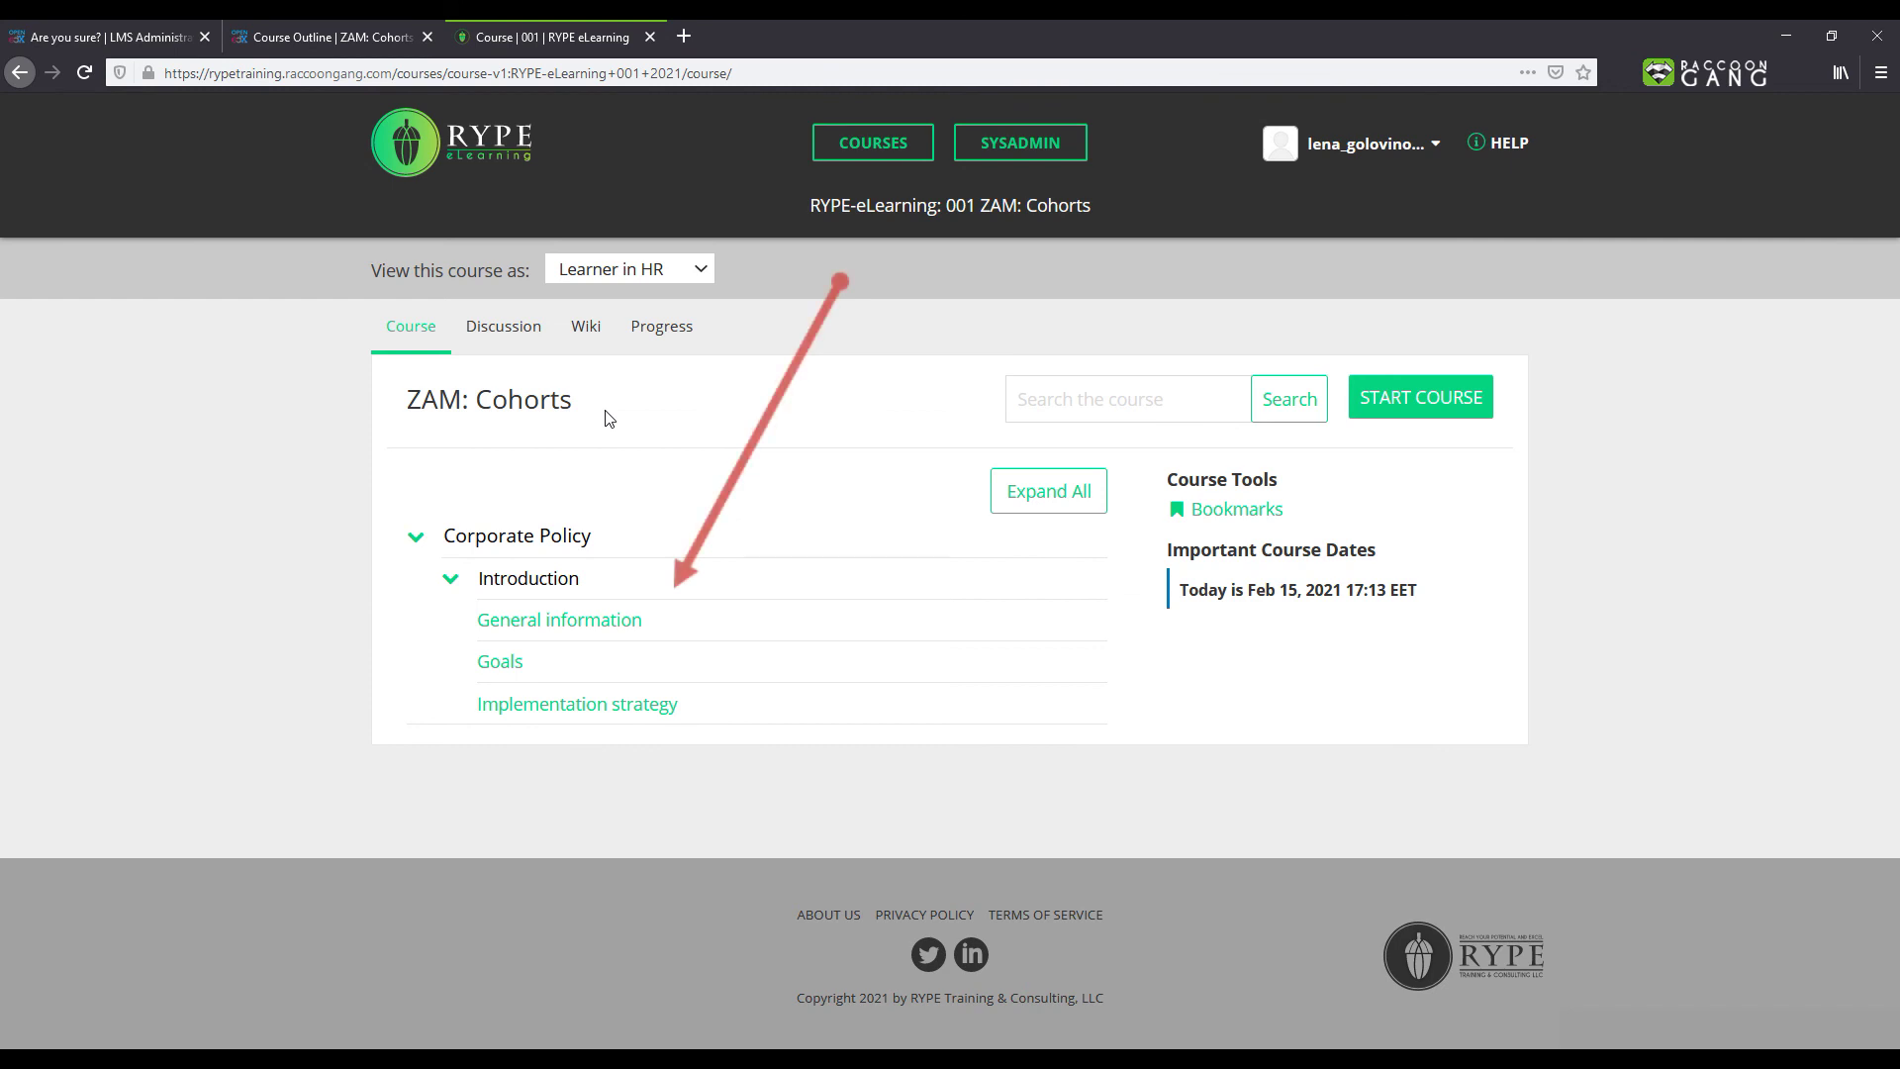
click(606, 269)
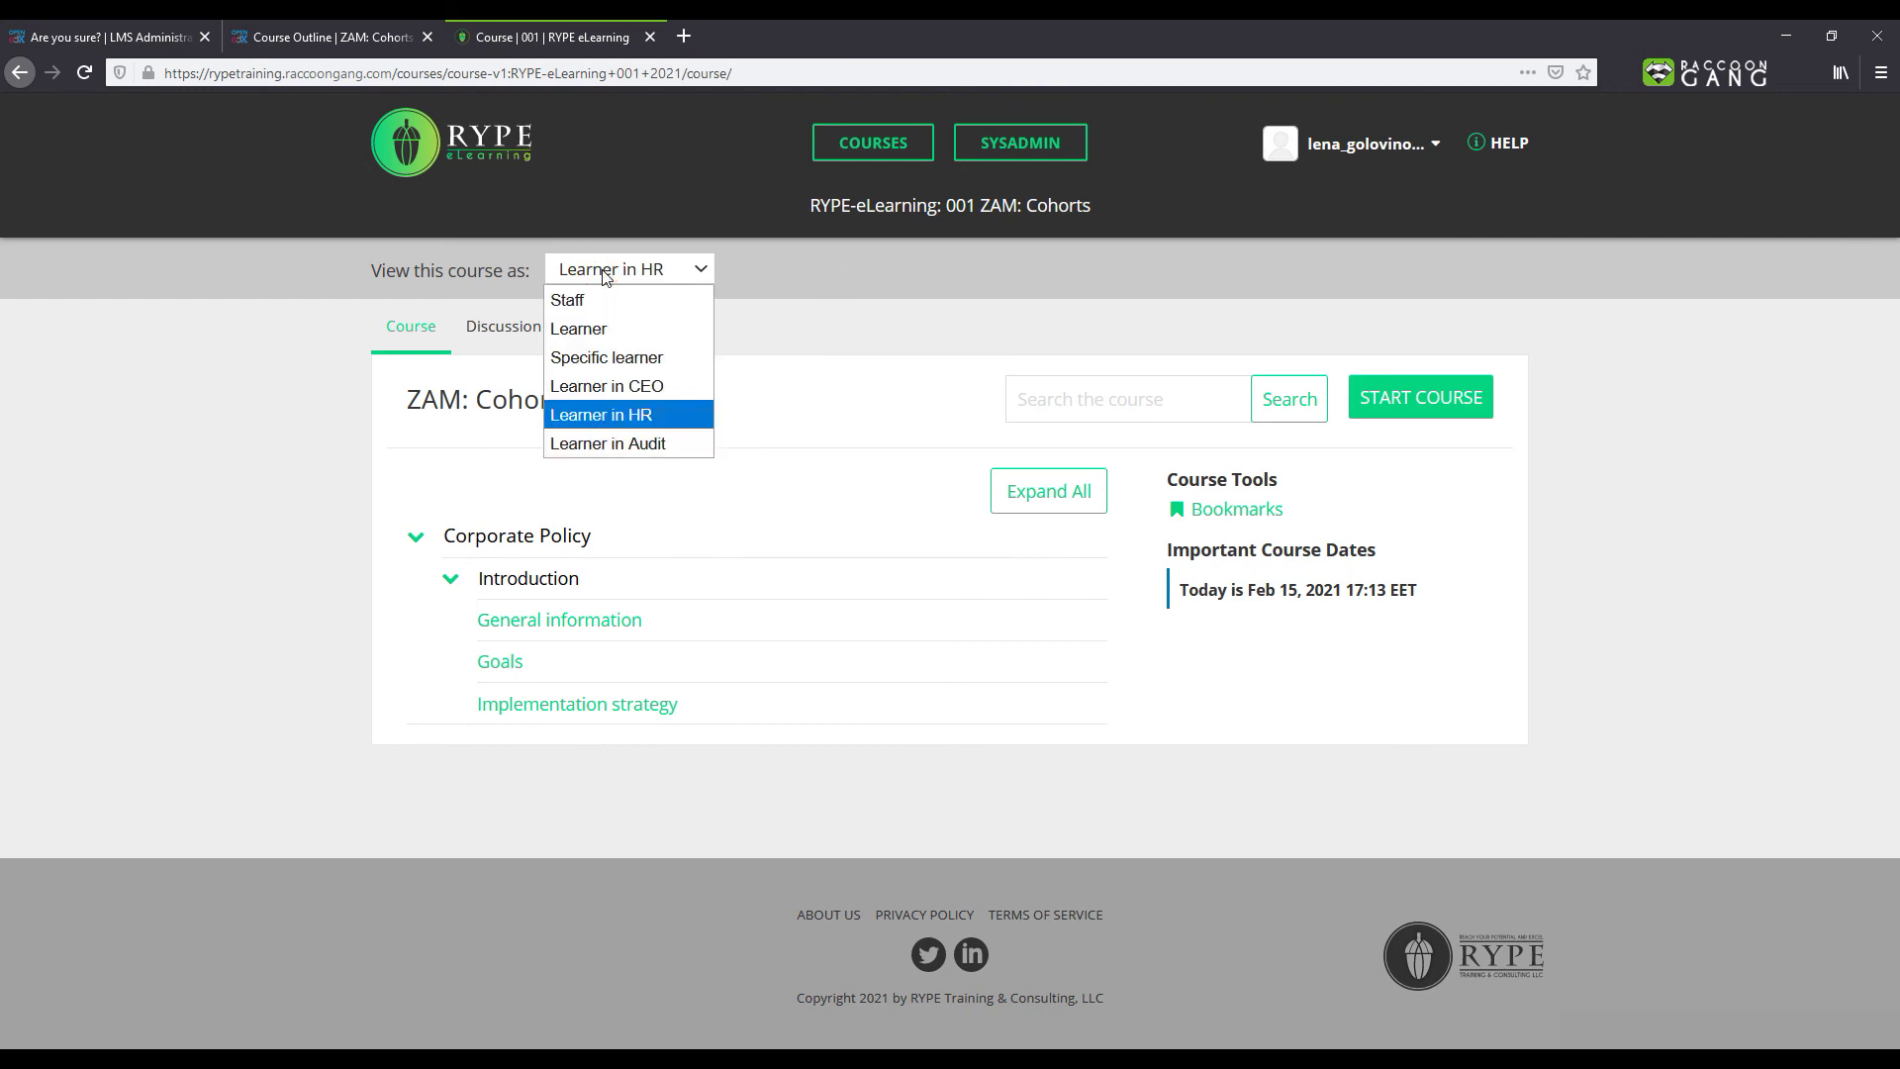
click(600, 328)
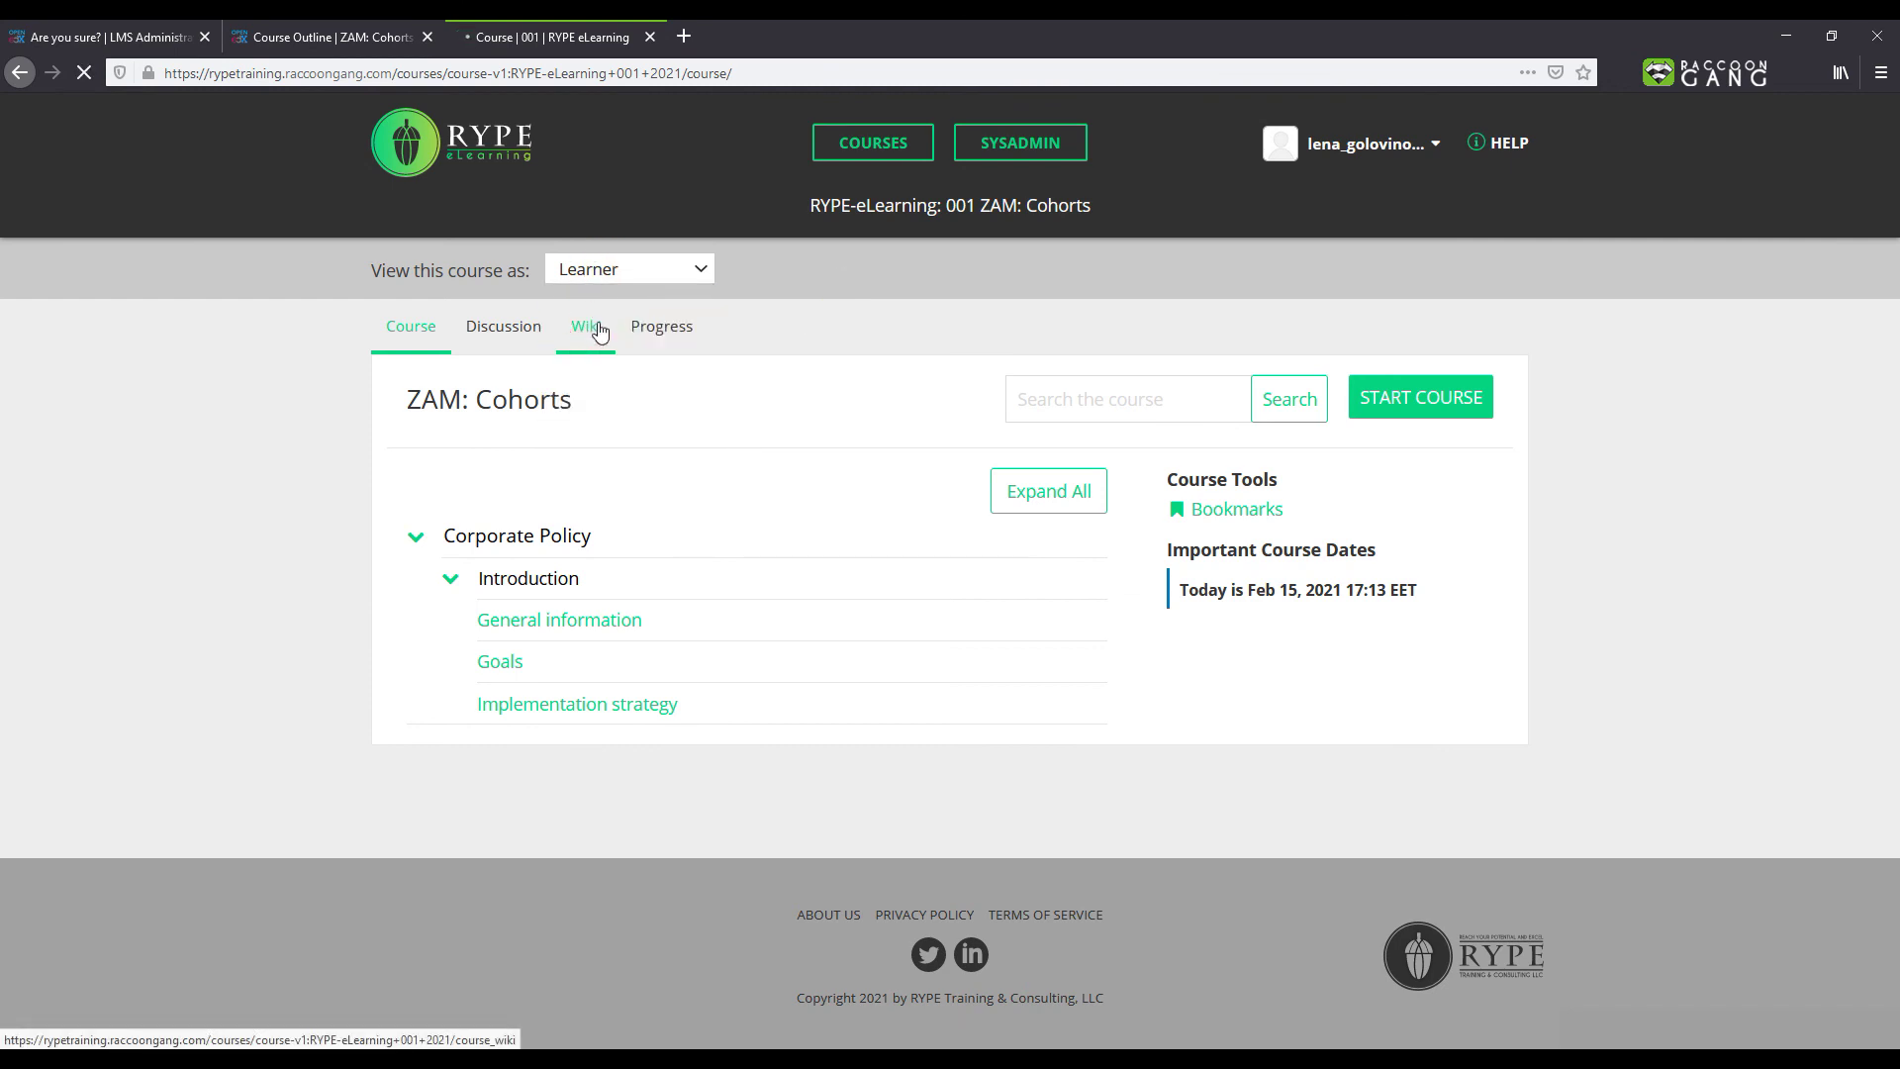